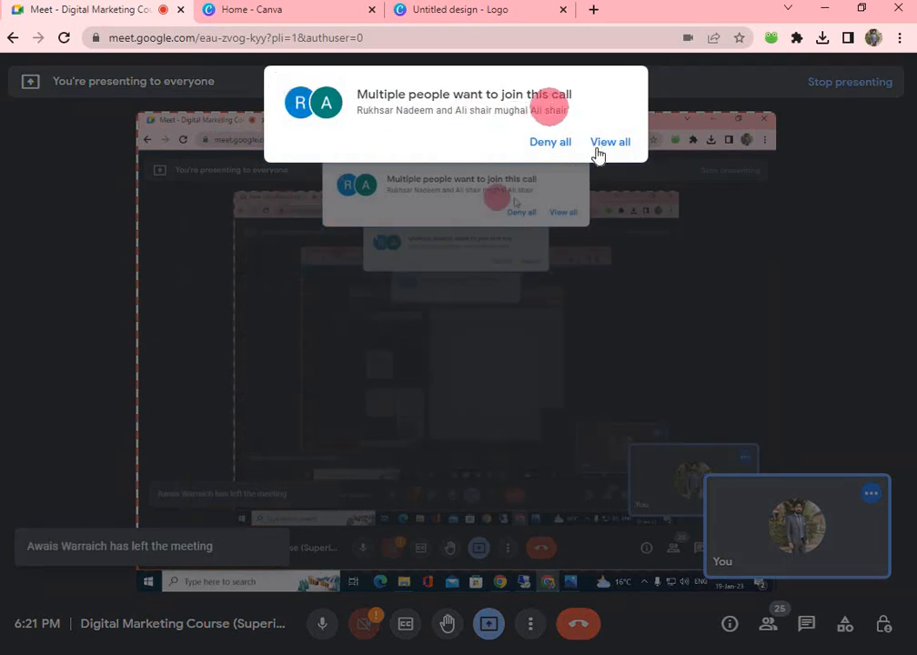
- Admit all waiting participants to the meeting and minimize the browser window
{"action": "left_click", "coordinate": [608, 142]}
{"action": "left_click", "coordinate": [609, 260]}
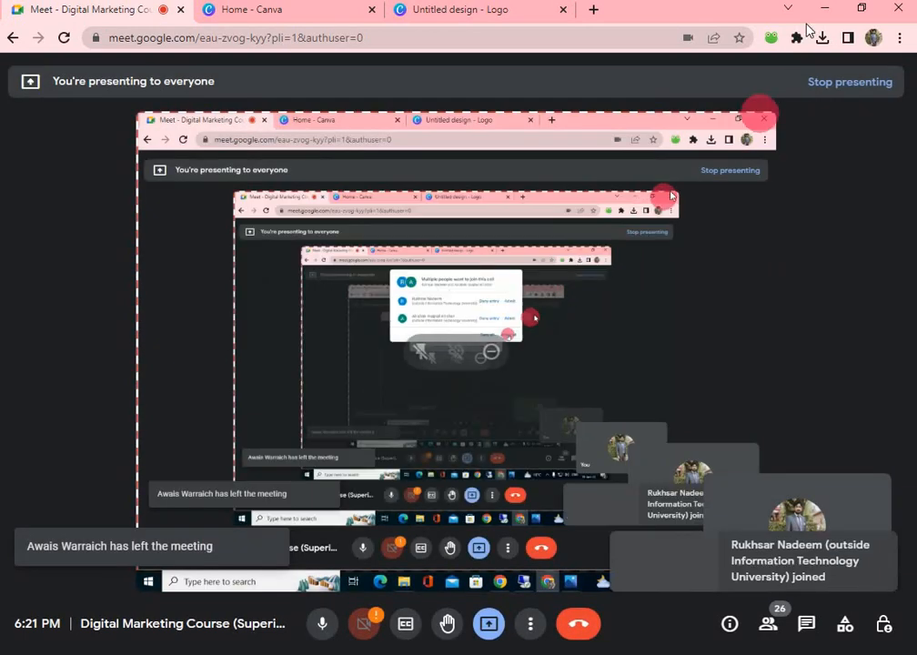
{"action": "left_click", "coordinate": [824, 8]}
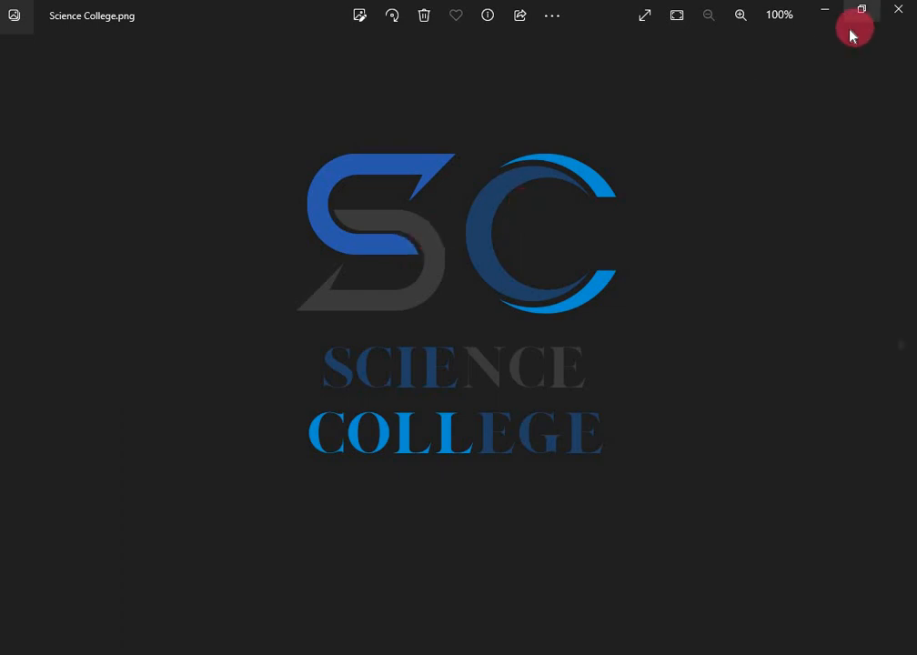
- Minimize the Science College.png preview and switch to the untitled logo design in Canva
{"action": "left_click", "coordinate": [826, 13]}
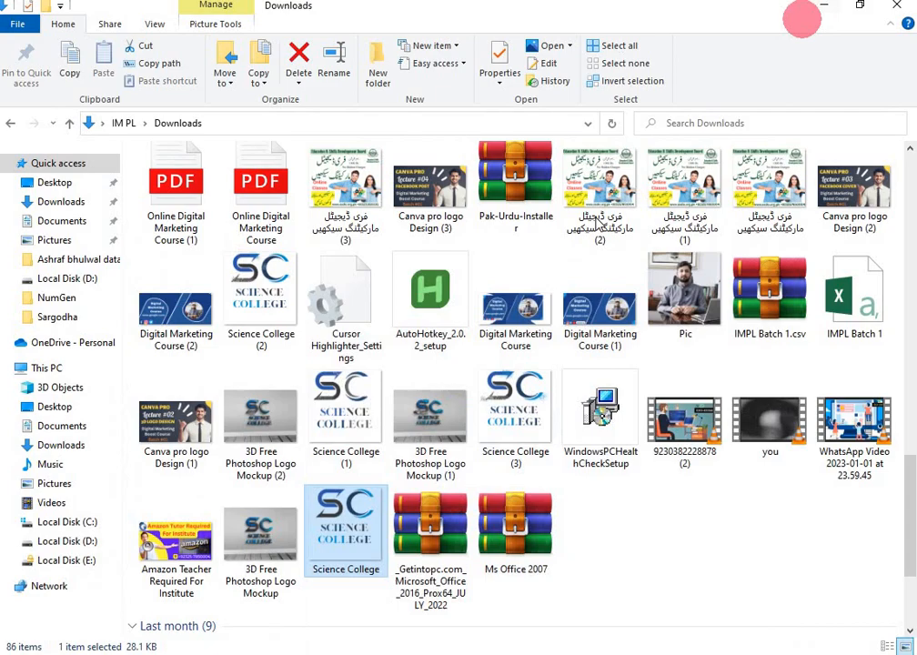
{"action": "left_click", "coordinate": [575, 651]}
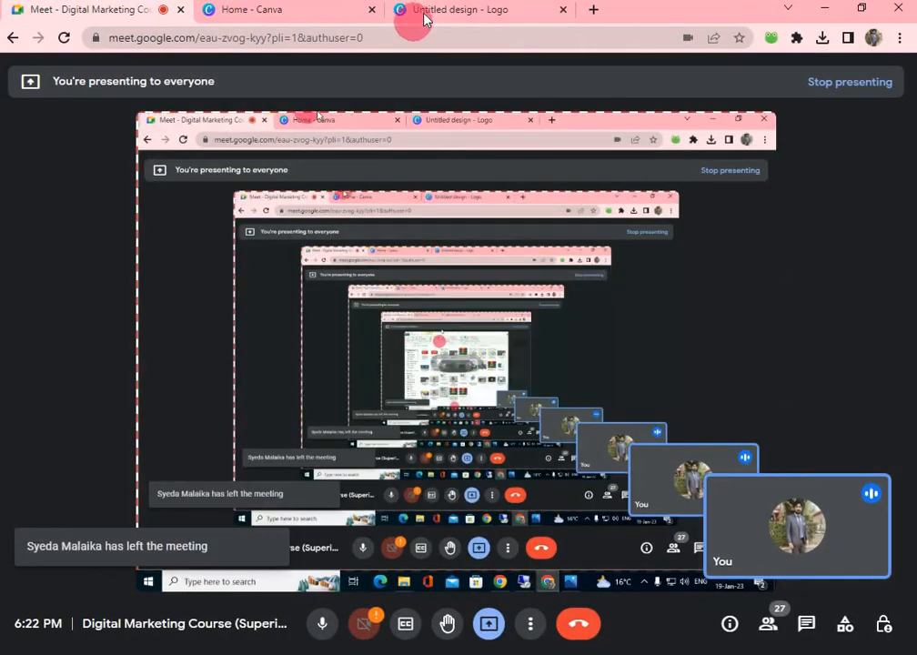
{"action": "left_click", "coordinate": [410, 10]}
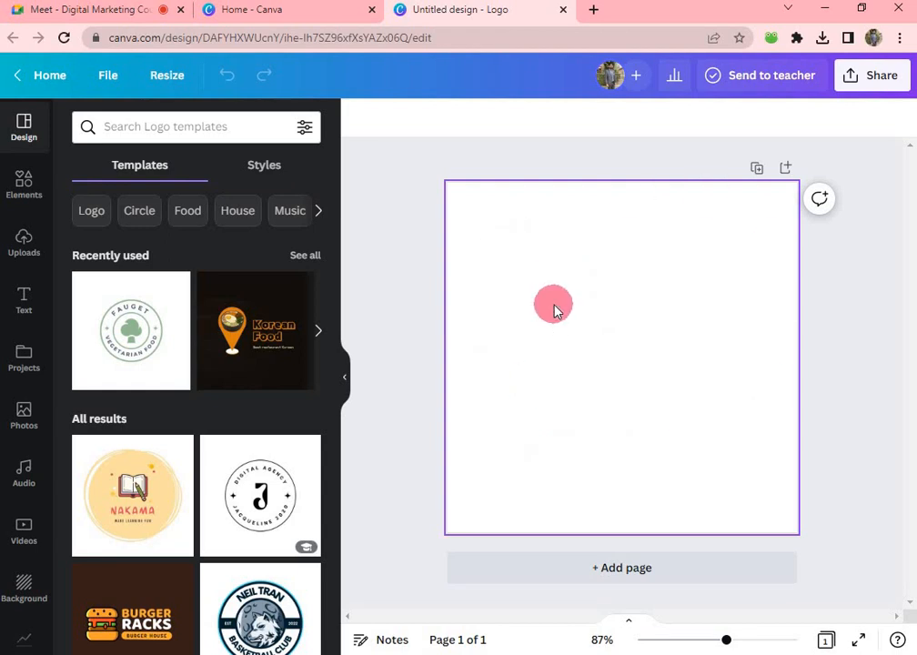
- Search the Canva elements for "s" and show all matching graphics
{"action": "left_click", "coordinate": [13, 198]}
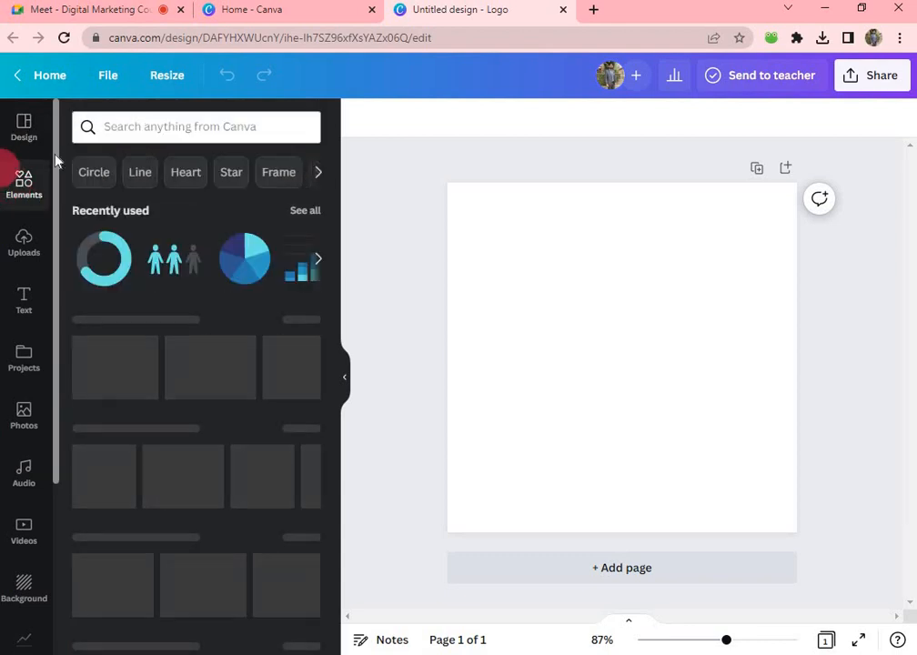
{"action": "left_click", "coordinate": [147, 128]}
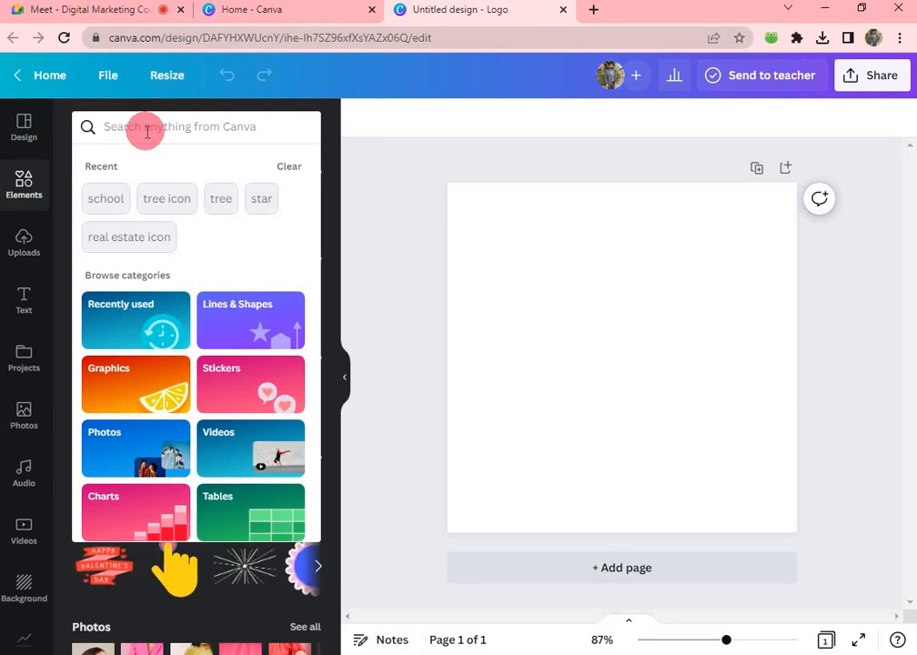
{"action": "type", "text": "s"}
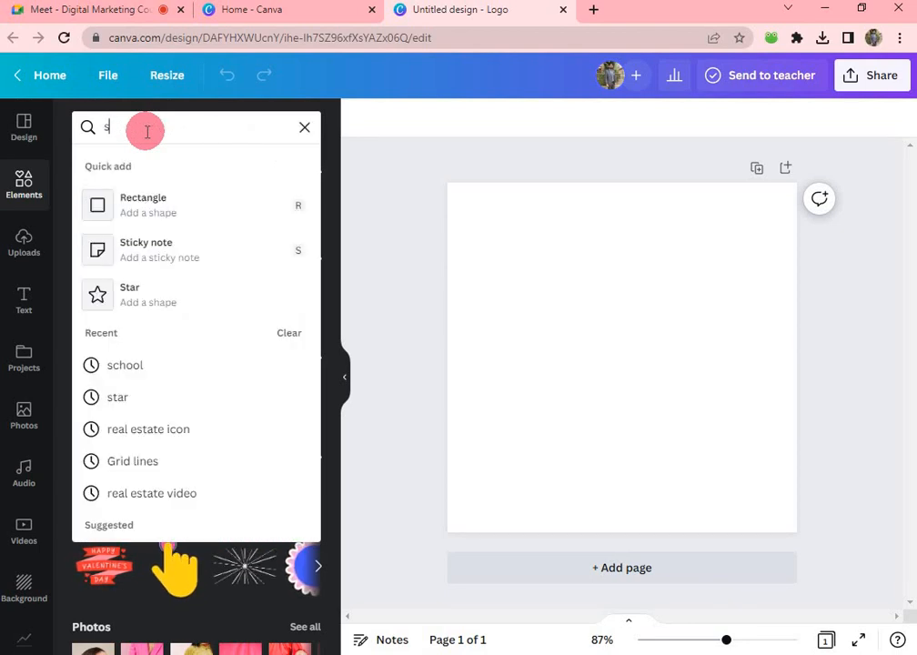
{"action": "key", "text": "Return"}
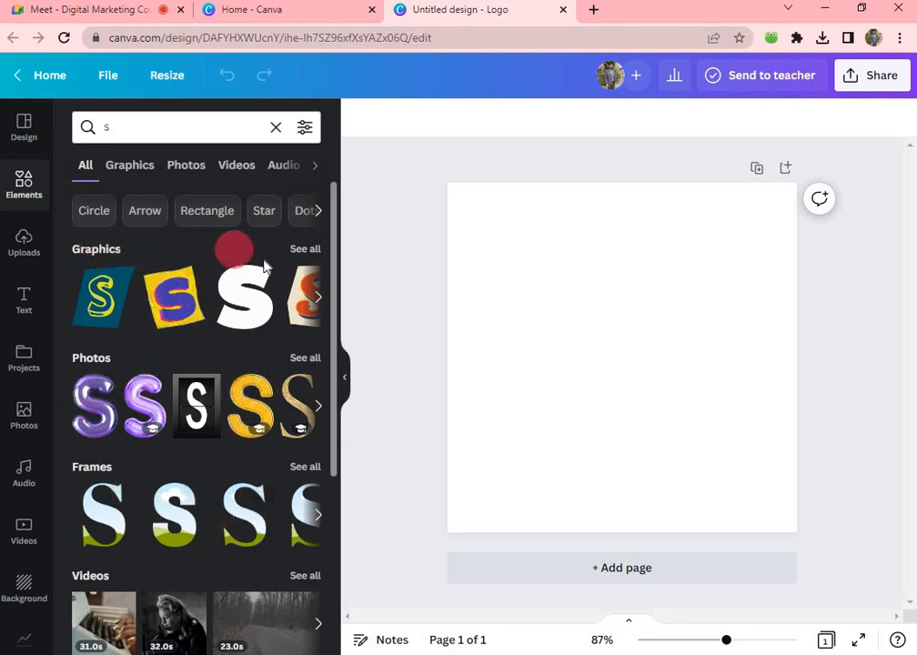
{"action": "left_click", "coordinate": [294, 254]}
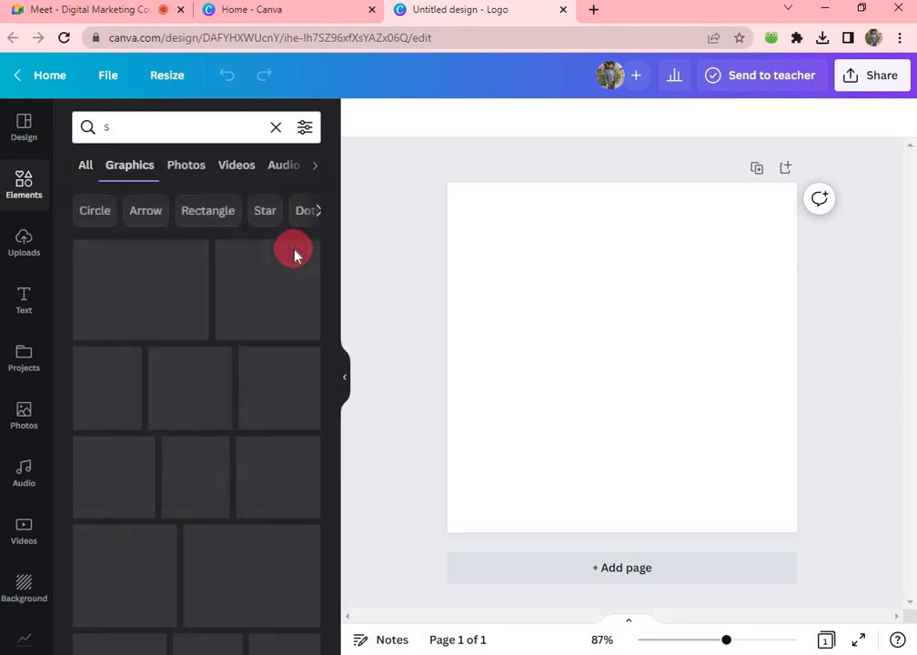
{"action": "scroll", "coordinate": [215, 260], "scroll_direction": "down", "scroll_amount": 3}
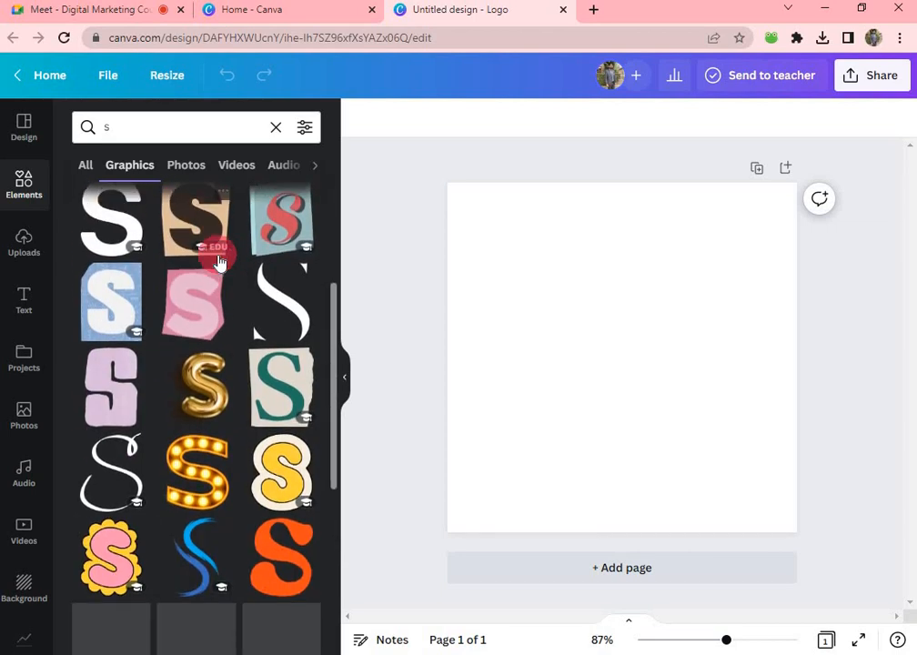
- Admit the waiting participant in Google Meet and return to Canva to browse the letter S graphics
{"action": "left_click", "coordinate": [156, 11]}
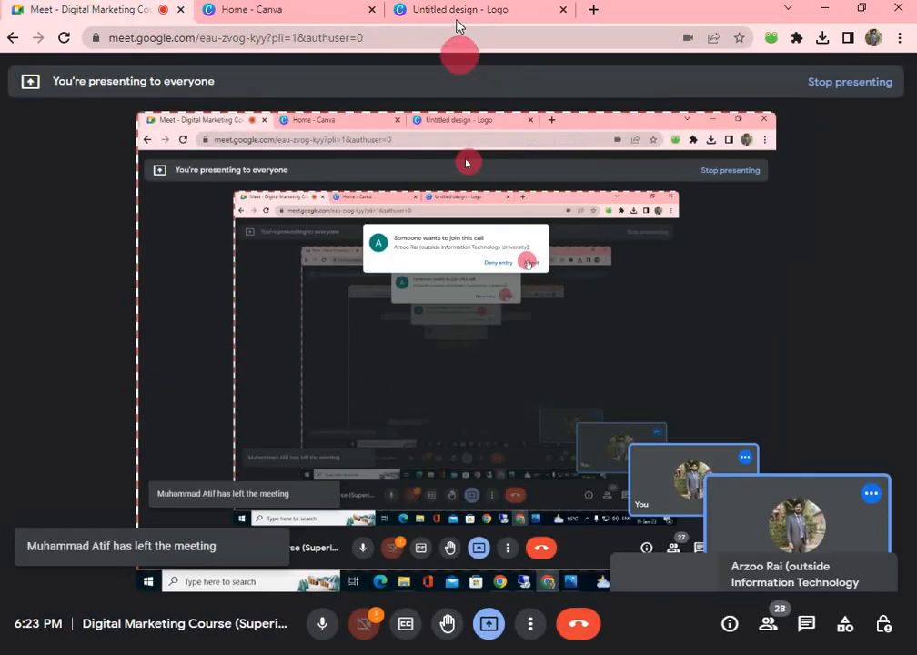
{"action": "left_click", "coordinate": [452, 10]}
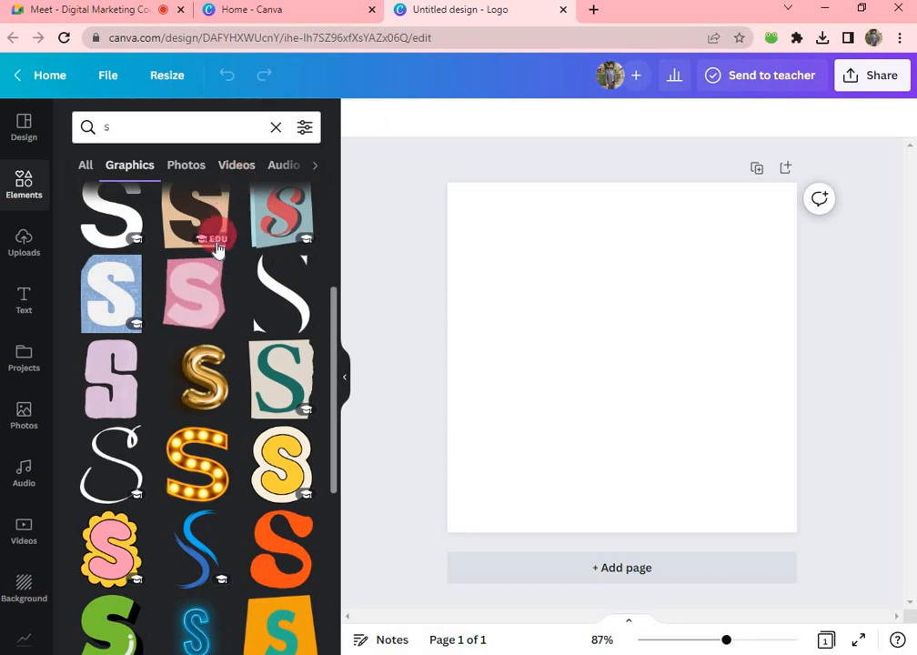
{"action": "scroll", "coordinate": [218, 248], "scroll_direction": "down", "scroll_amount": 3}
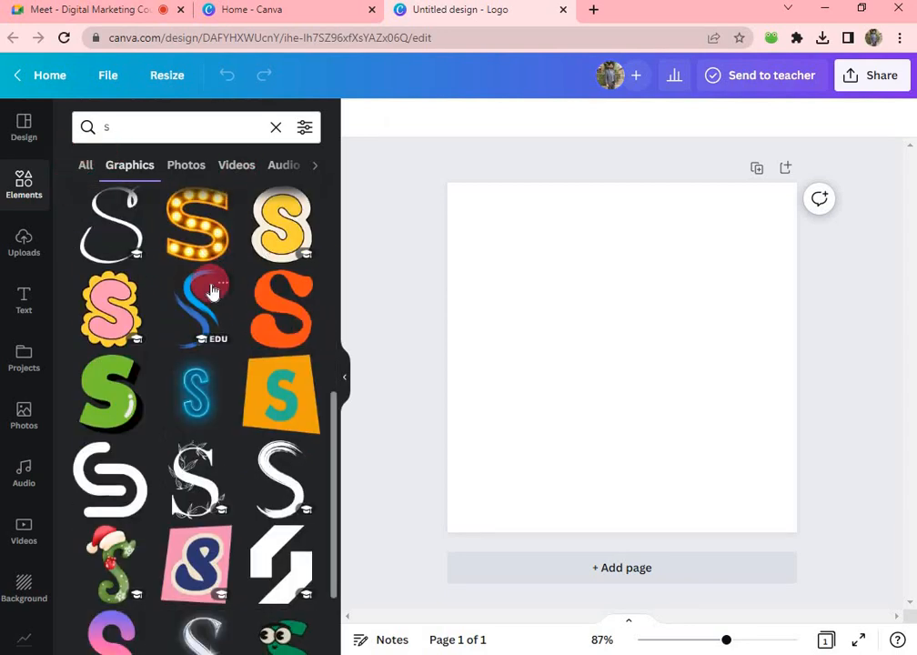
{"action": "scroll", "coordinate": [211, 289], "scroll_direction": "down", "scroll_amount": 2}
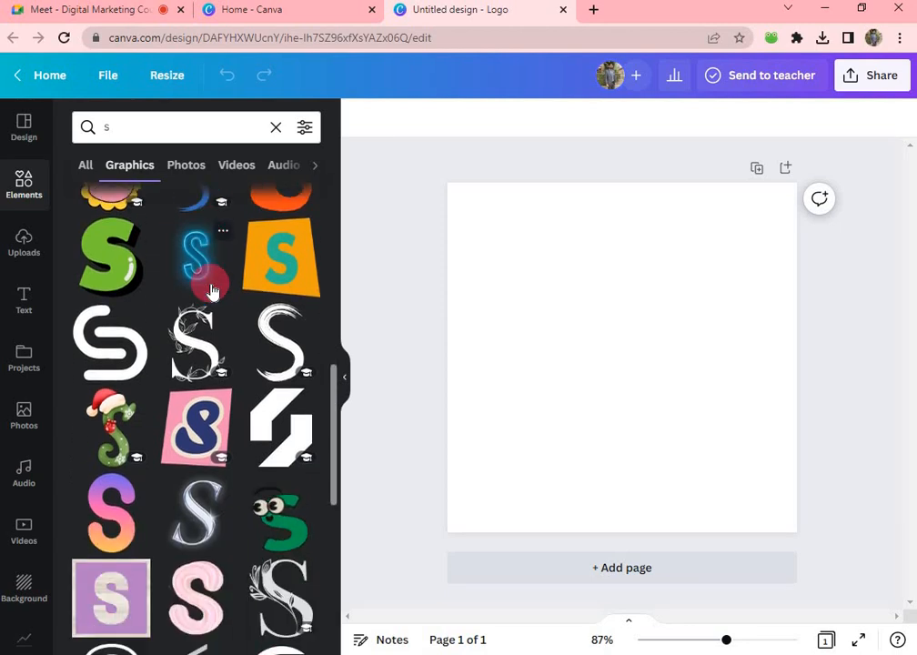
{"action": "scroll", "coordinate": [212, 290], "scroll_direction": "down", "scroll_amount": 5}
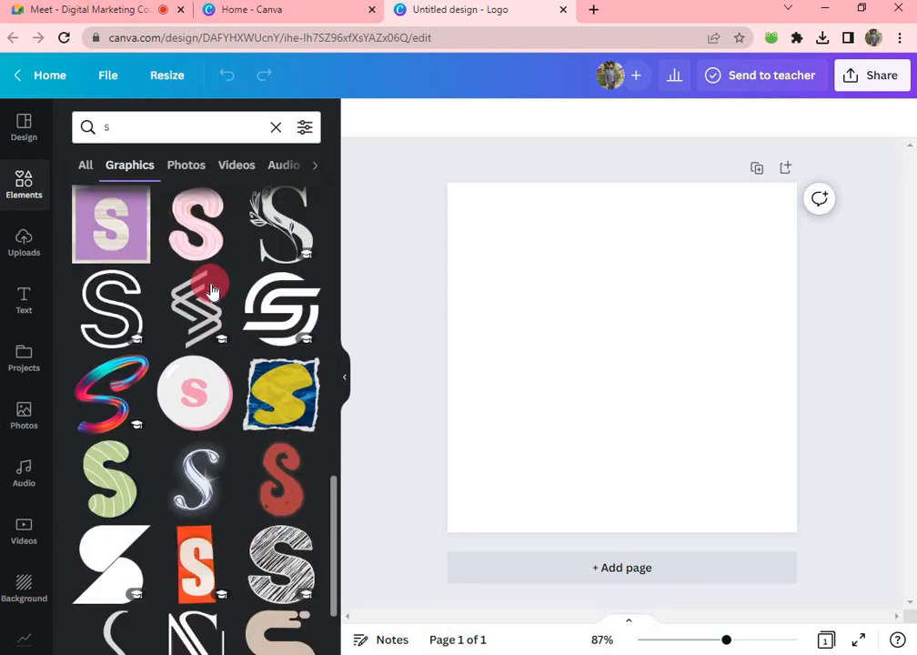
{"action": "scroll", "coordinate": [212, 289], "scroll_direction": "down", "scroll_amount": 1}
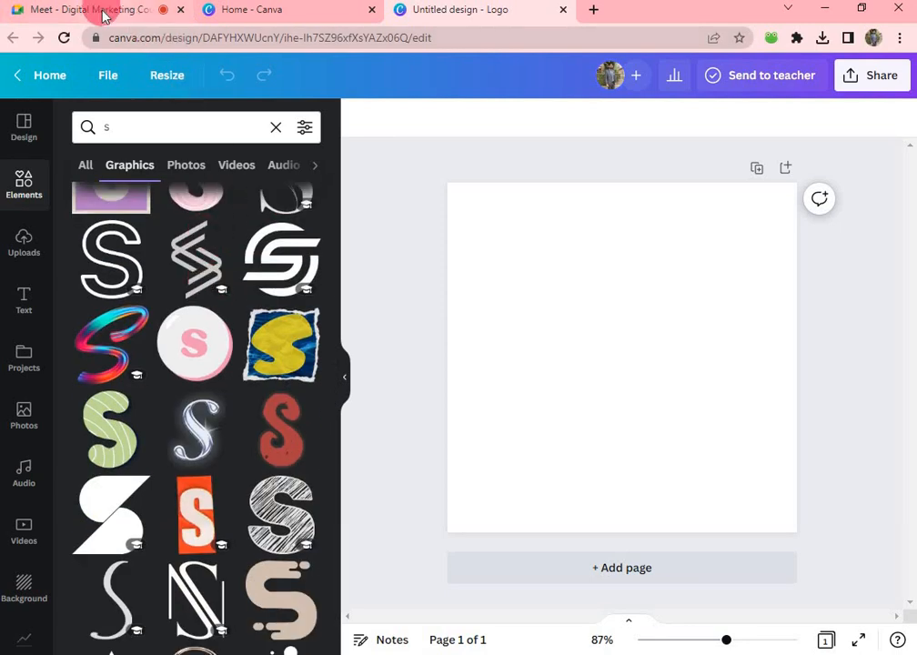
- Switch to Google Meet, admit the next waiting participant and return to the Canva logo design
{"action": "left_click", "coordinate": [53, 11]}
{"action": "left_click", "coordinate": [622, 149]}
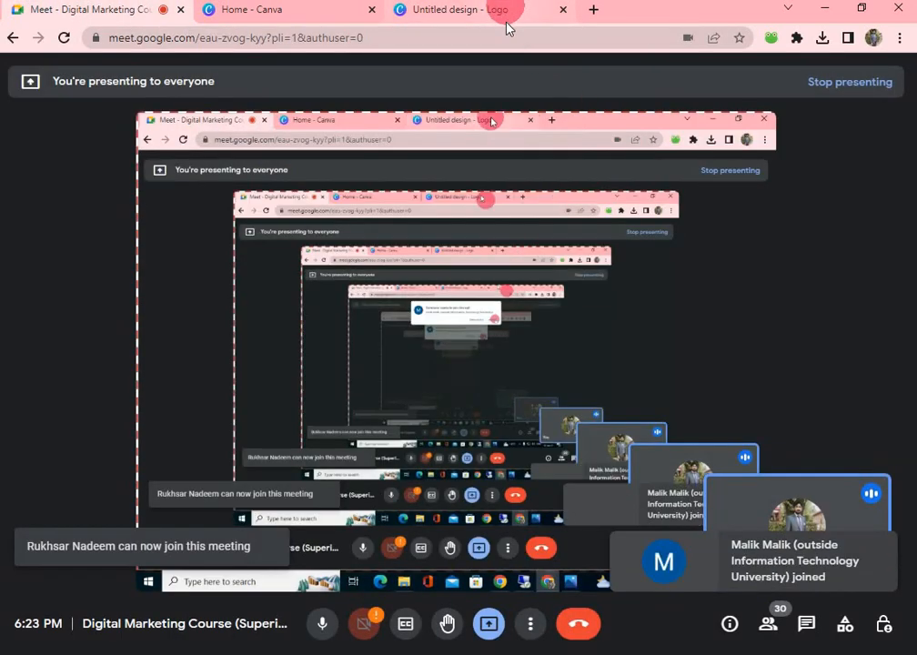
{"action": "left_click", "coordinate": [506, 10]}
- Add the angular blue and dark grey S graphic and move it to the upper left of the page
{"action": "scroll", "coordinate": [249, 254], "scroll_direction": "down", "scroll_amount": 5}
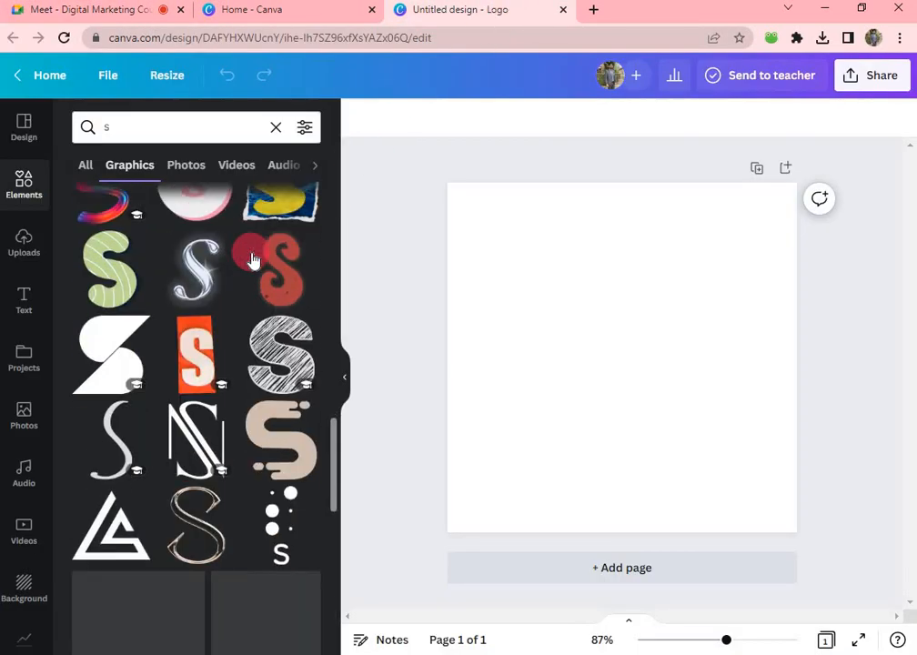
{"action": "scroll", "coordinate": [252, 261], "scroll_direction": "down", "scroll_amount": 4}
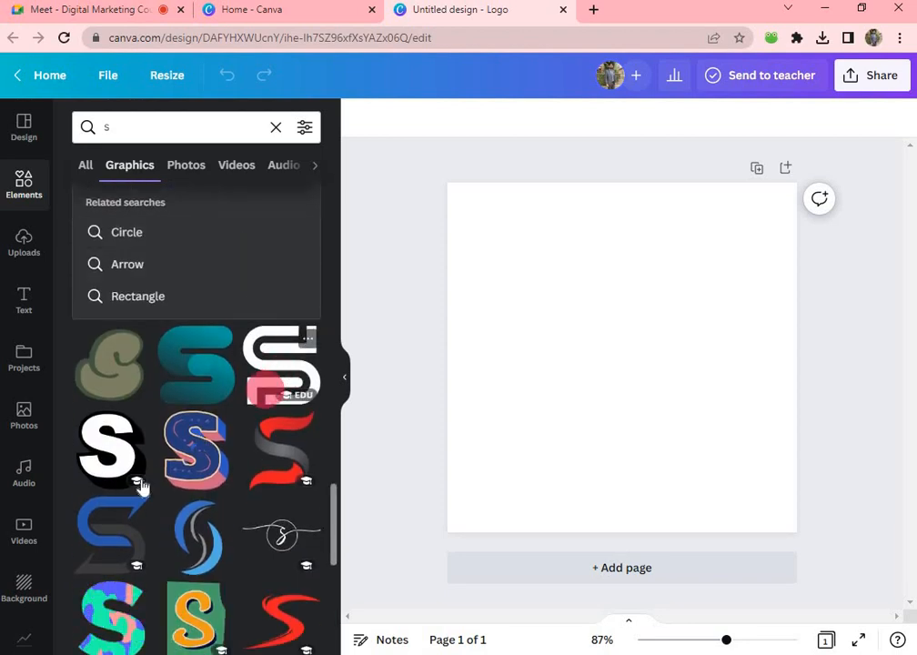
{"action": "left_click", "coordinate": [98, 540]}
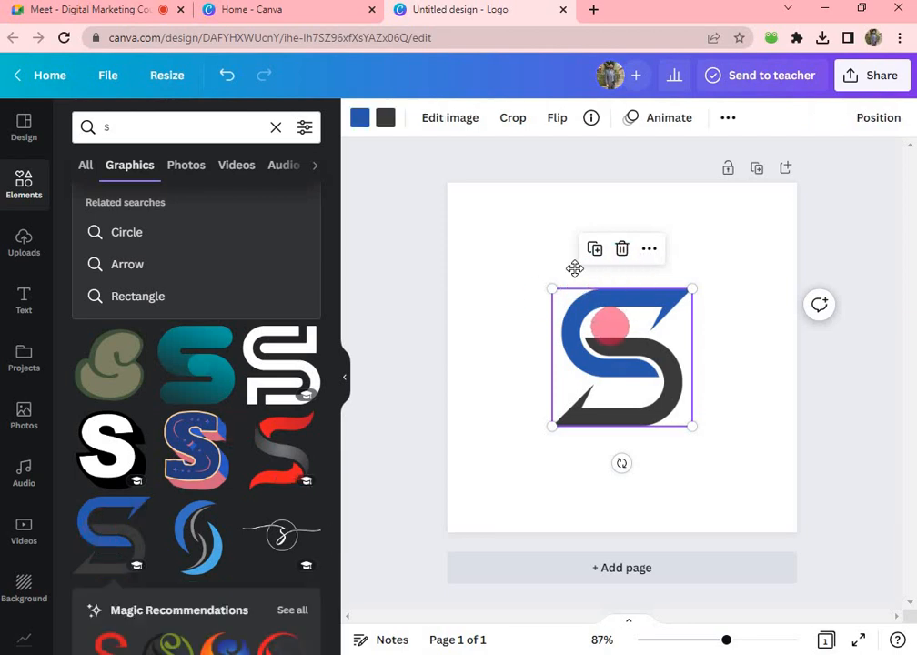
{"action": "left_click_drag", "start_coordinate": [573, 267], "coordinate": [513, 172]}
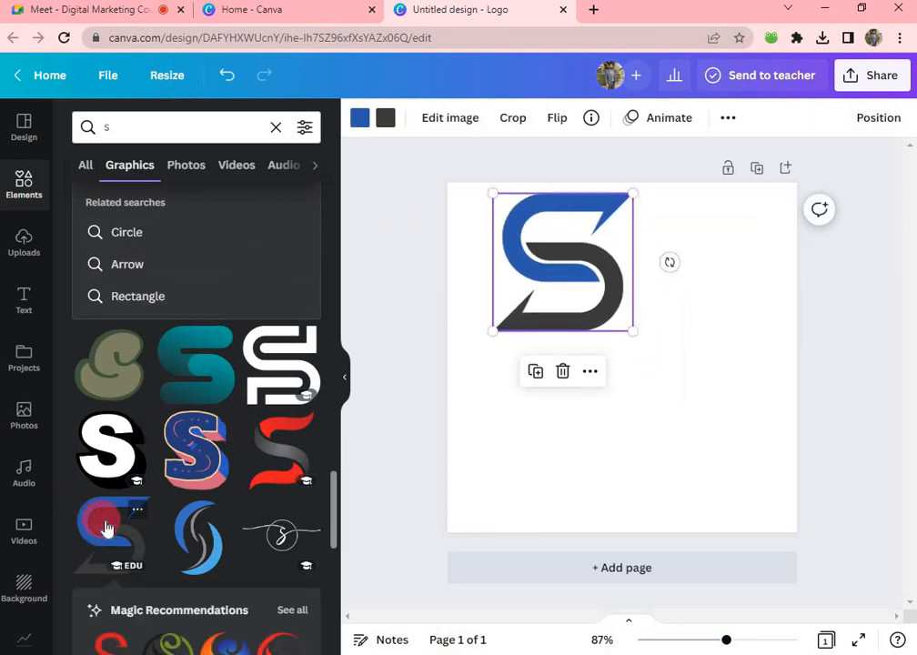
- Show all Magic Recommendations for the placed S and add the teal and blue S graphic to the page
{"action": "scroll", "coordinate": [116, 527], "scroll_direction": "down", "scroll_amount": 3}
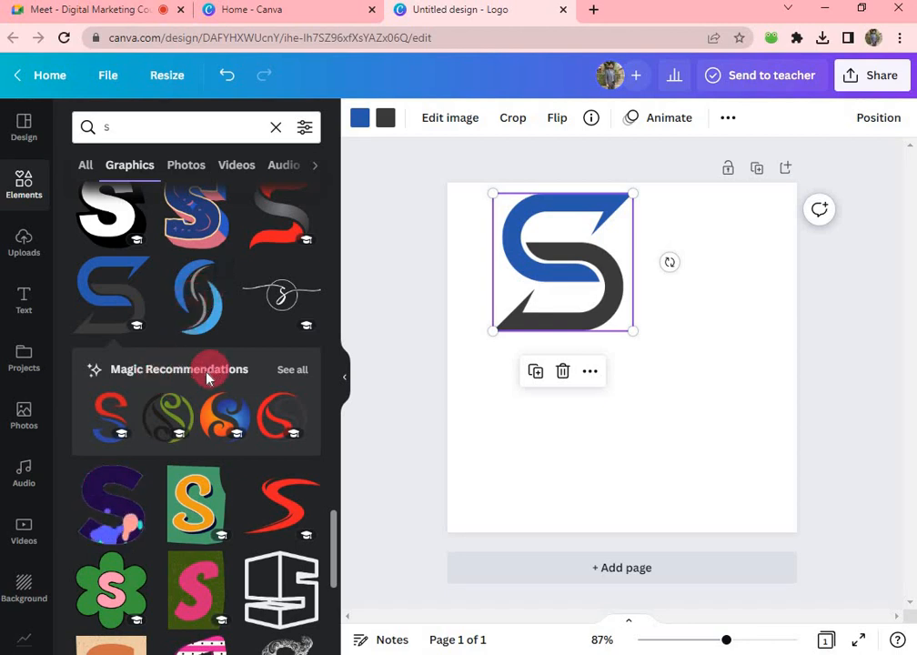
{"action": "left_click", "coordinate": [287, 370]}
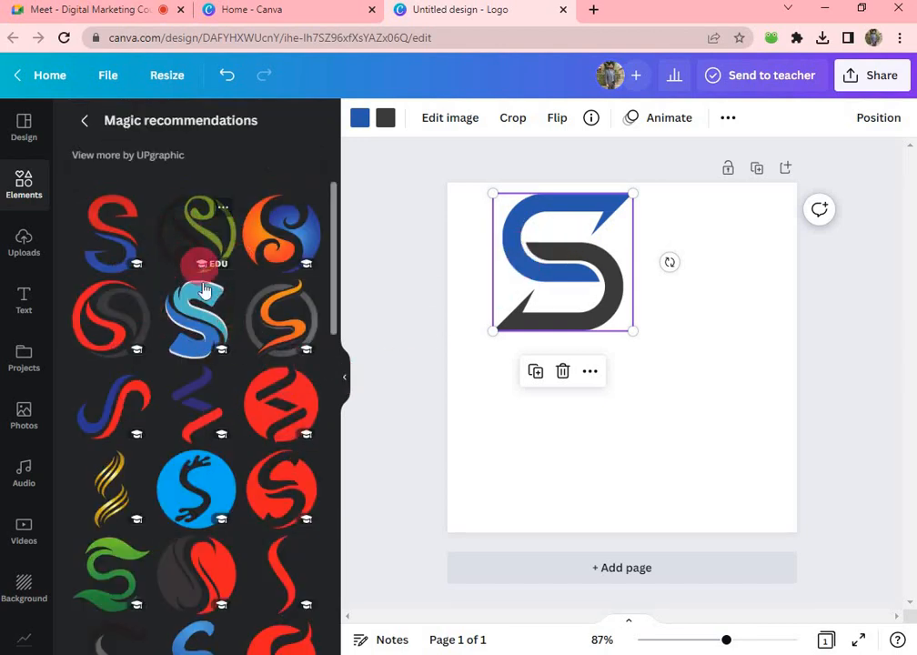
{"action": "scroll", "coordinate": [200, 364], "scroll_direction": "down", "scroll_amount": 1}
{"action": "scroll", "coordinate": [202, 389], "scroll_direction": "down", "scroll_amount": 1}
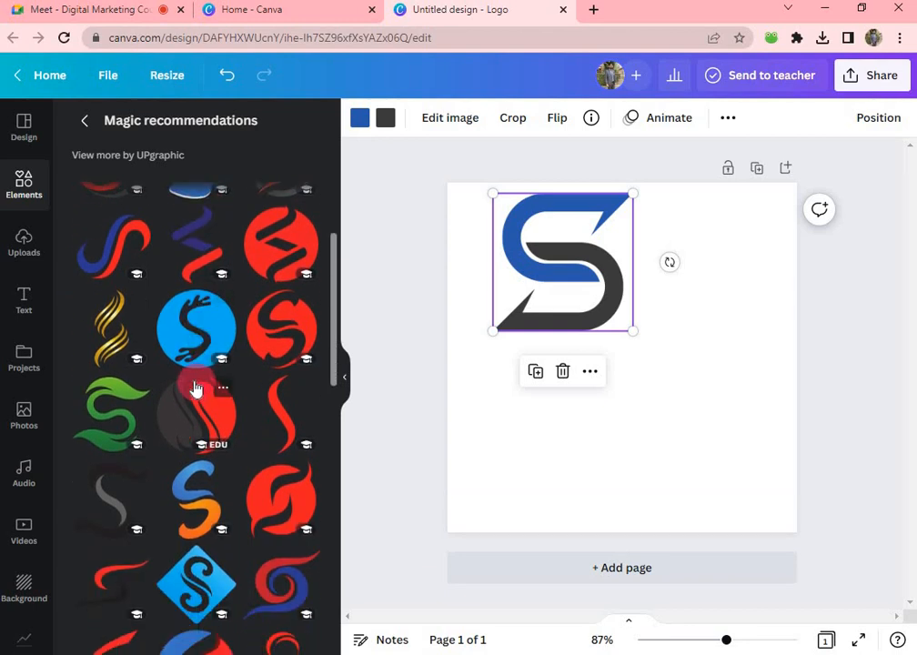
{"action": "scroll", "coordinate": [196, 390], "scroll_direction": "down", "scroll_amount": 1}
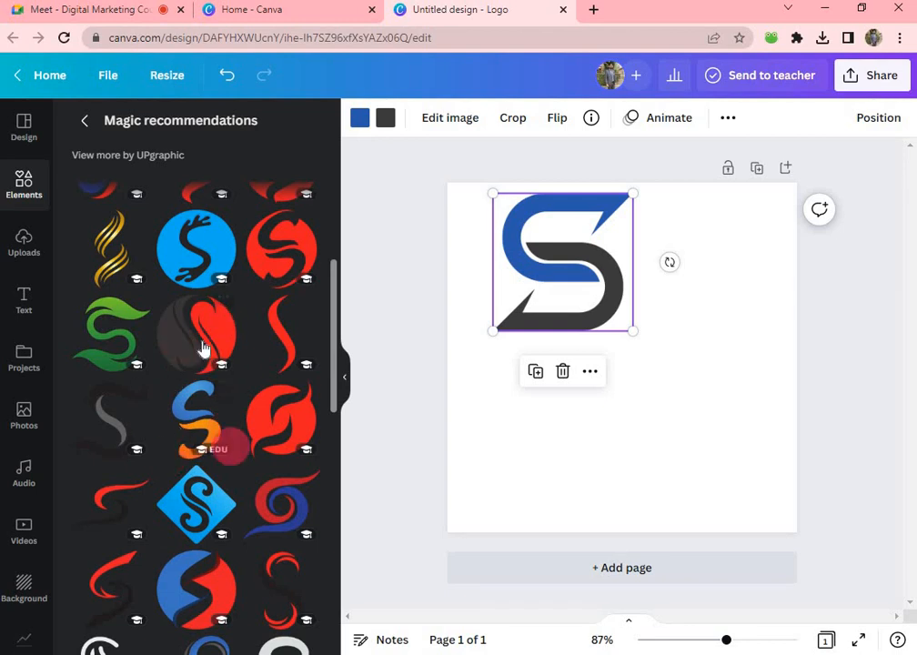
{"action": "scroll", "coordinate": [195, 360], "scroll_direction": "up", "scroll_amount": 2}
{"action": "scroll", "coordinate": [189, 323], "scroll_direction": "up", "scroll_amount": 1}
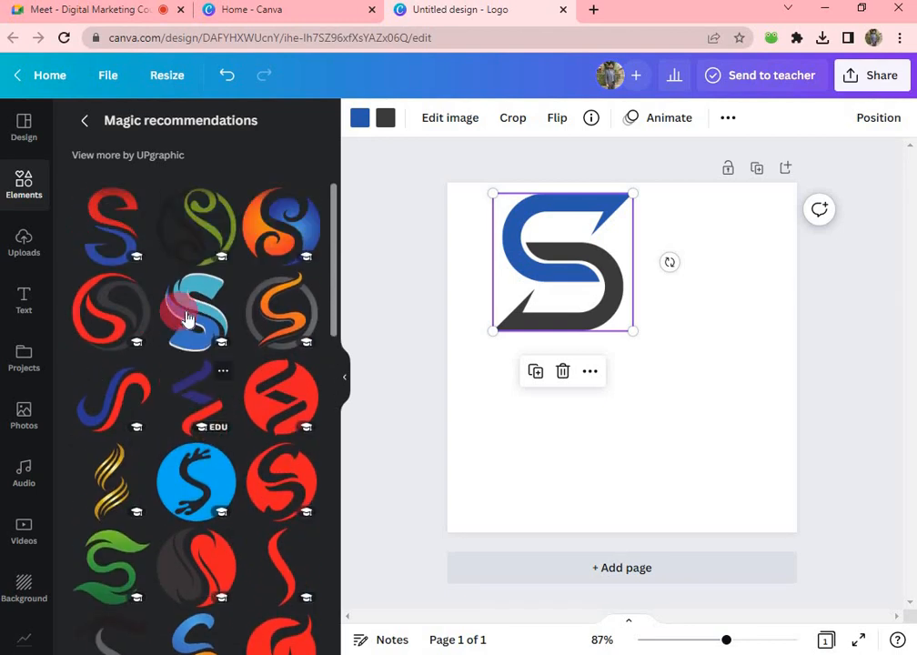
{"action": "left_click", "coordinate": [193, 329]}
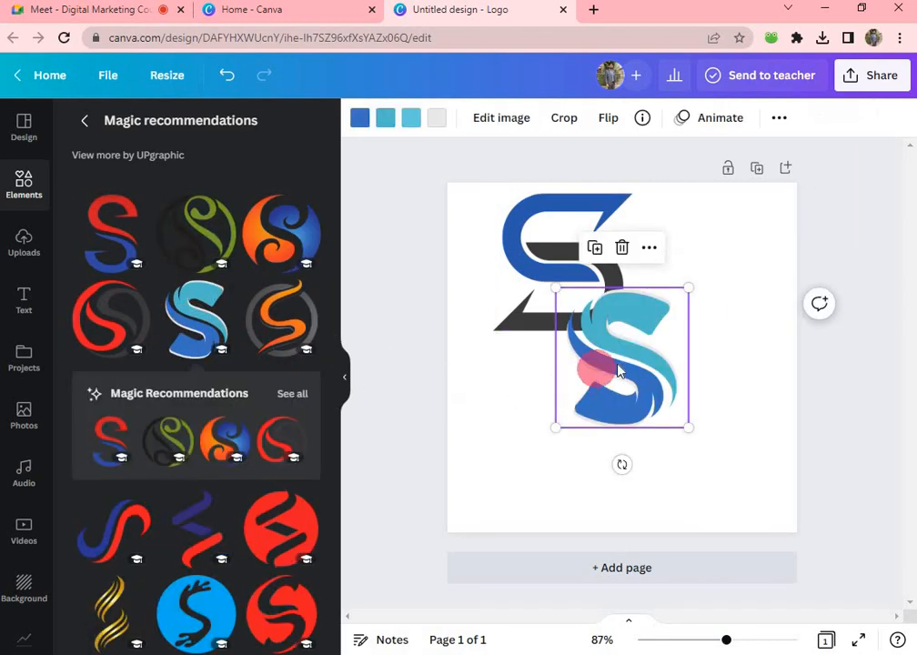
- Move the teal and blue S to the page's upper left and delete the blue and dark grey S
{"action": "left_click_drag", "start_coordinate": [593, 368], "coordinate": [493, 242]}
{"action": "left_click", "coordinate": [536, 282]}
{"action": "left_click", "coordinate": [566, 370]}
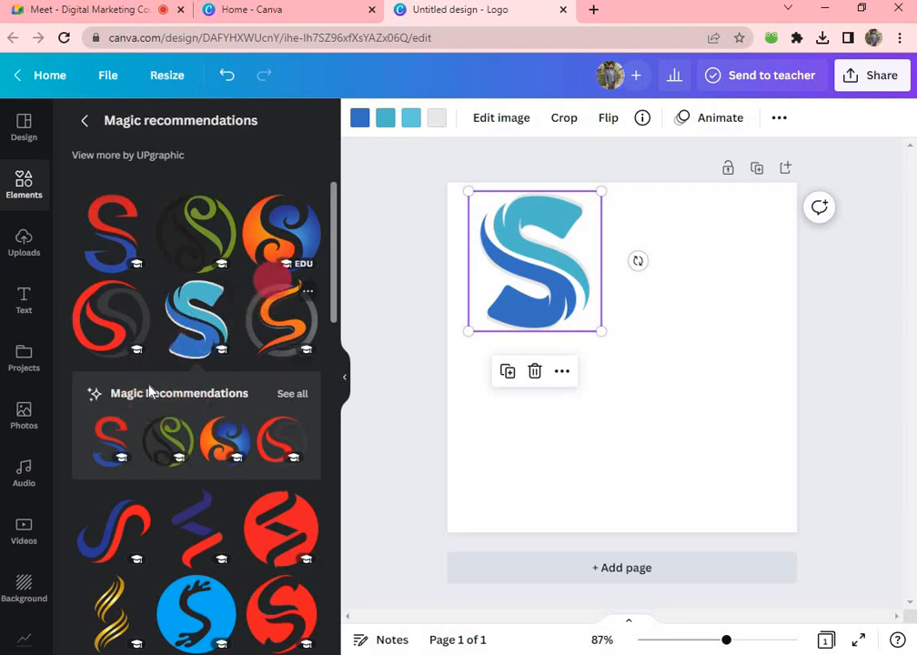
- Admit the newly waiting participant in Google Meet and go back to the Canva logo design
{"action": "left_click", "coordinate": [112, 16]}
{"action": "left_click", "coordinate": [602, 144]}
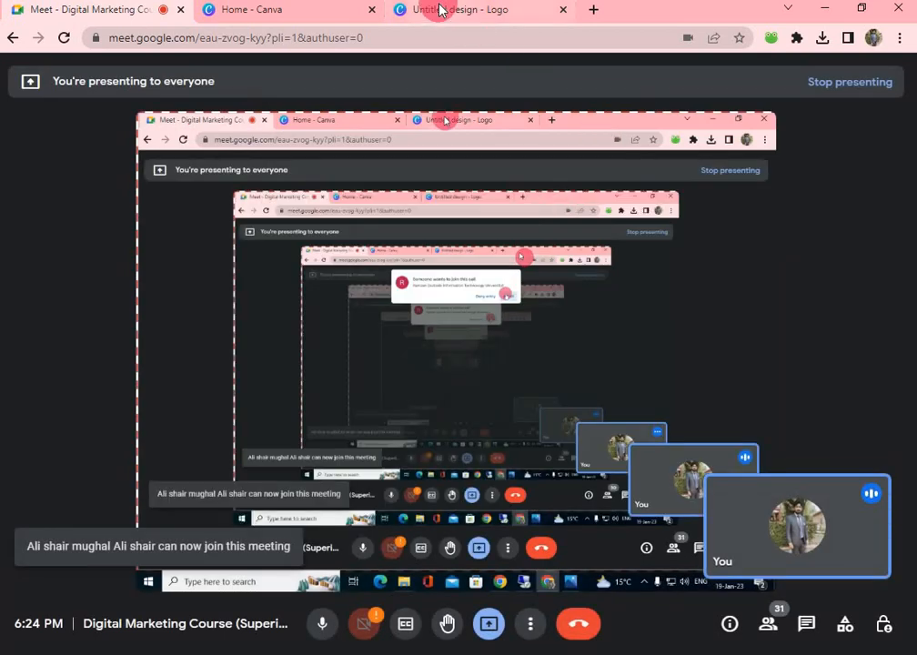
{"action": "left_click", "coordinate": [439, 10]}
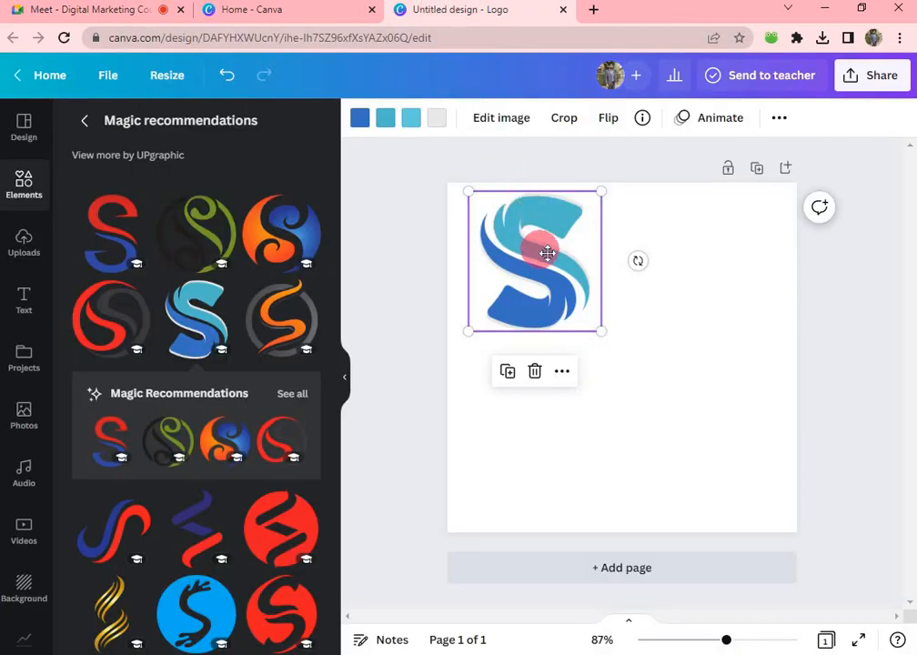
- Enlarge the teal and blue S slightly and align it with the top edge of the page, in the left half
{"action": "left_click_drag", "start_coordinate": [547, 253], "coordinate": [540, 247]}
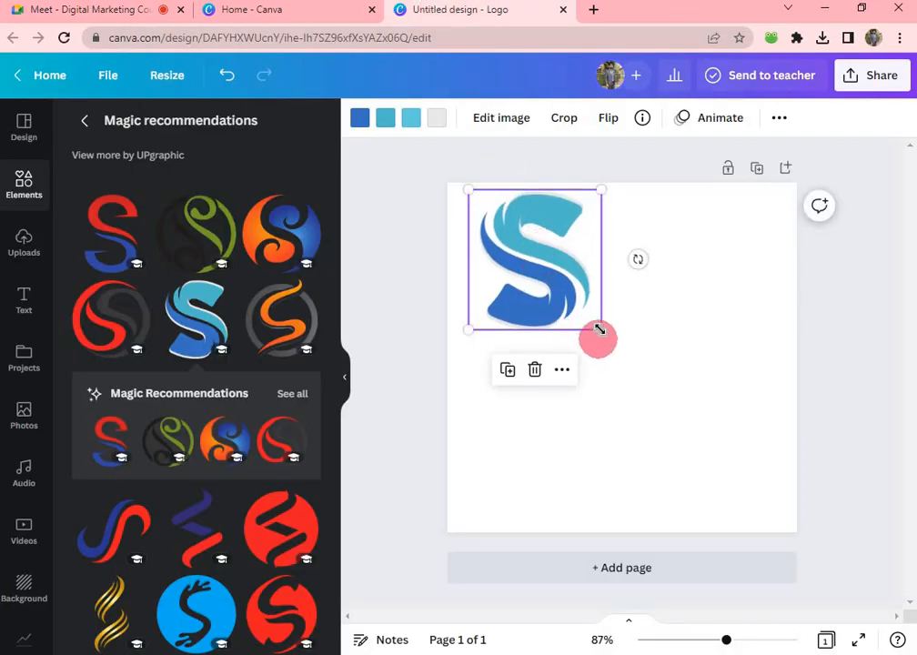
{"action": "left_click_drag", "start_coordinate": [599, 329], "coordinate": [620, 362]}
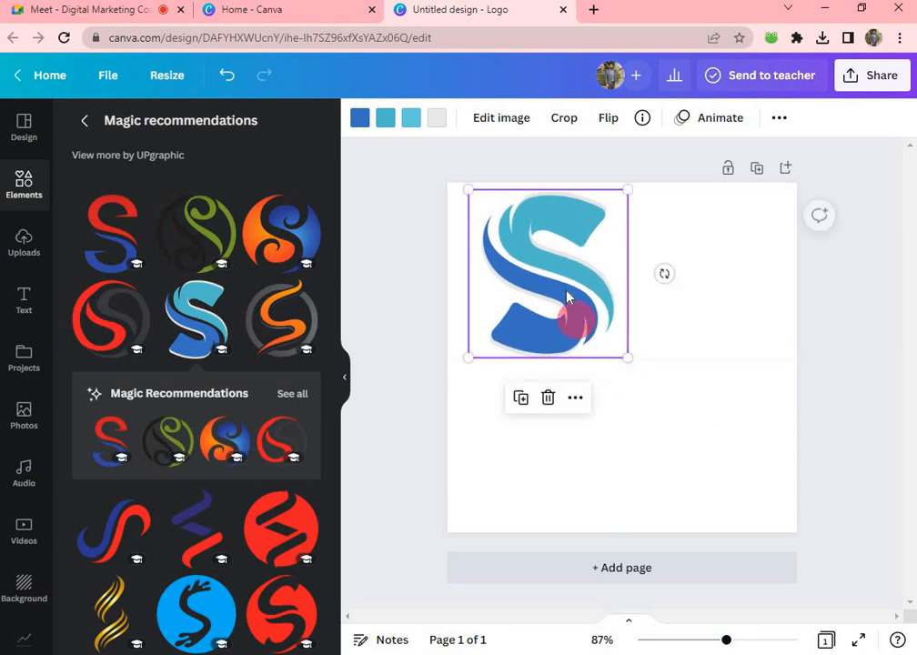
{"action": "left_click_drag", "start_coordinate": [567, 294], "coordinate": [562, 284]}
- Leave the Magic recommendations and search the graphics for "c" in place of the S search
{"action": "left_click", "coordinate": [73, 118]}
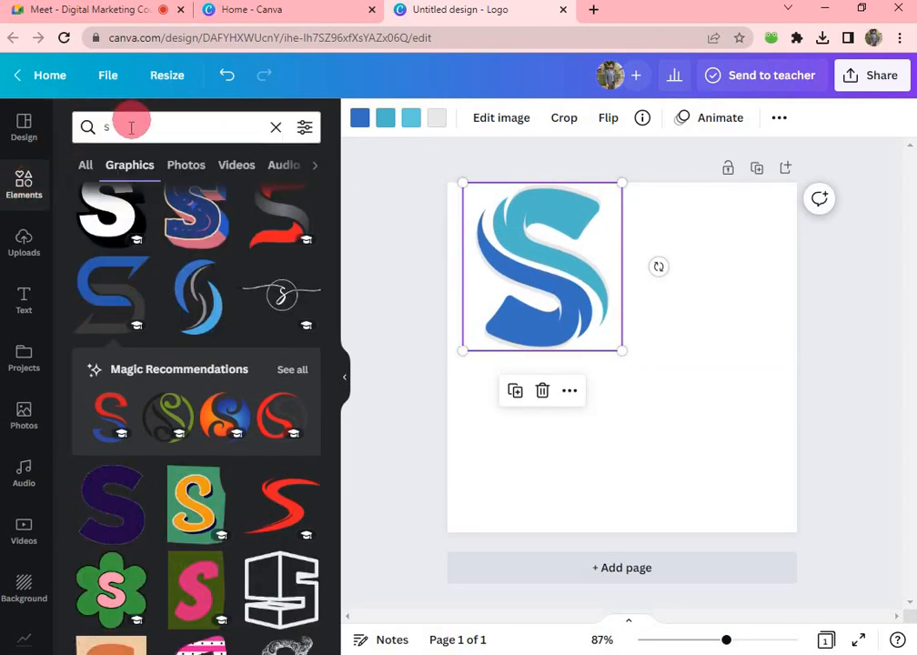
{"action": "left_click", "coordinate": [101, 127]}
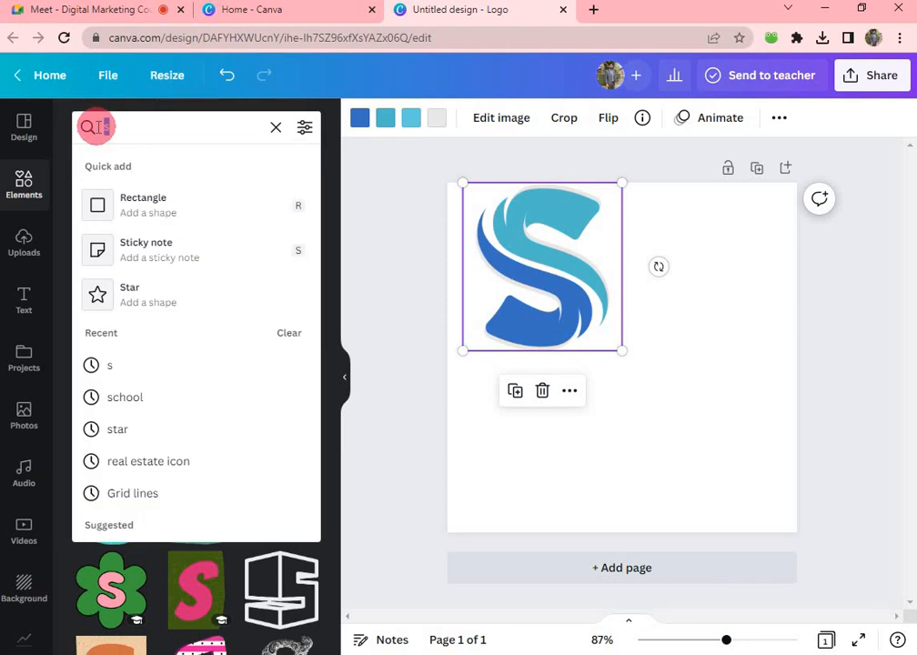
{"action": "type", "text": "c"}
{"action": "key", "text": "Return"}
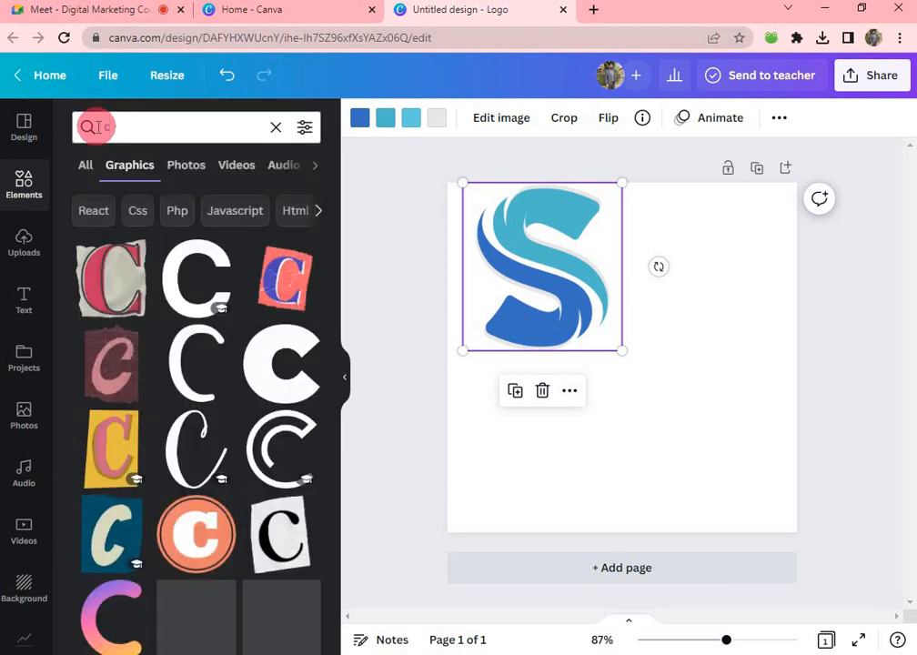
- Add the dark blue and grey C graphic to the page and place it to the right of the S
{"action": "scroll", "coordinate": [250, 362], "scroll_direction": "down", "scroll_amount": 1}
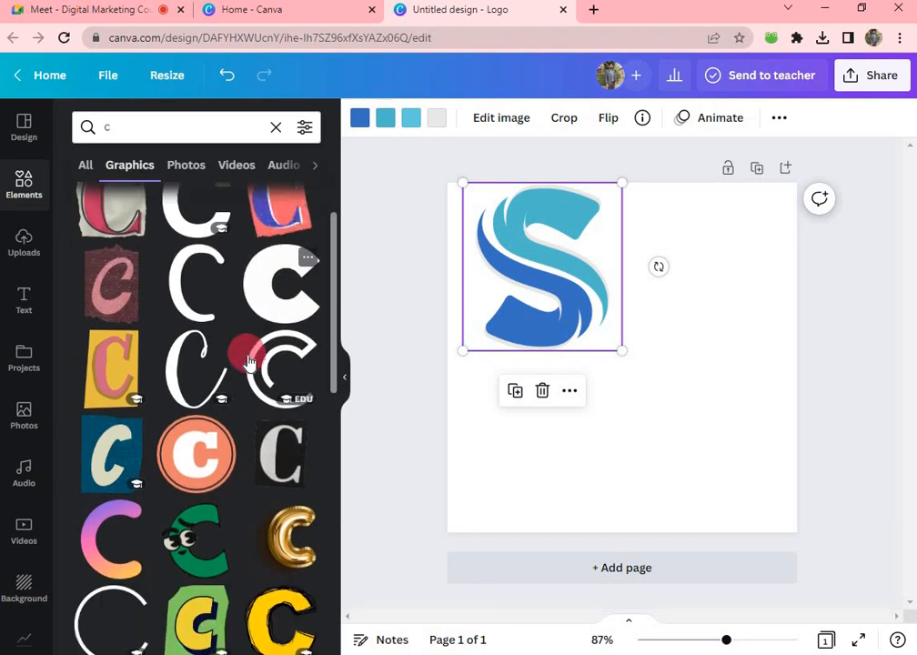
{"action": "scroll", "coordinate": [250, 362], "scroll_direction": "down", "scroll_amount": 5}
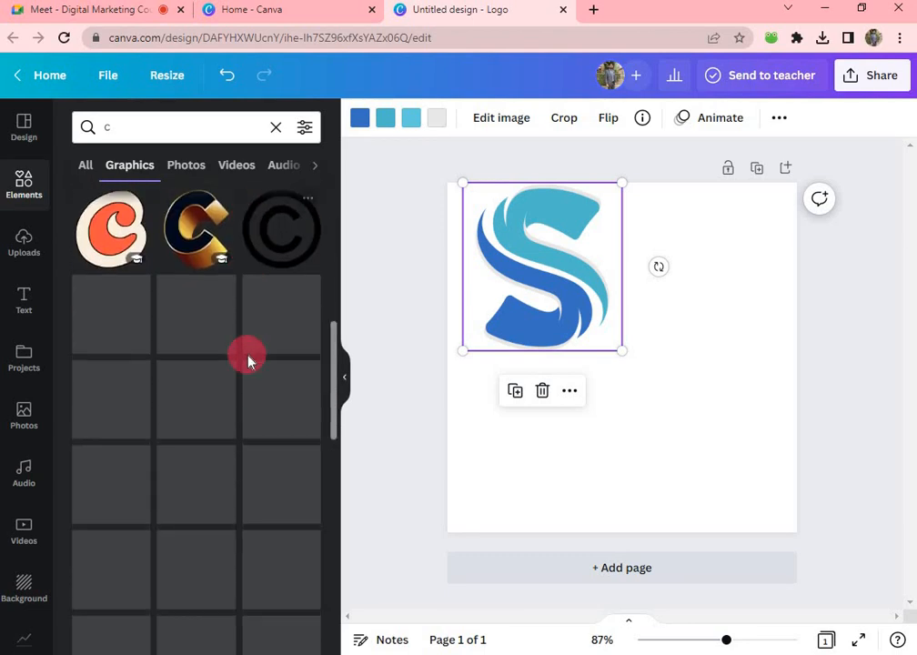
{"action": "scroll", "coordinate": [249, 361], "scroll_direction": "down", "scroll_amount": 2}
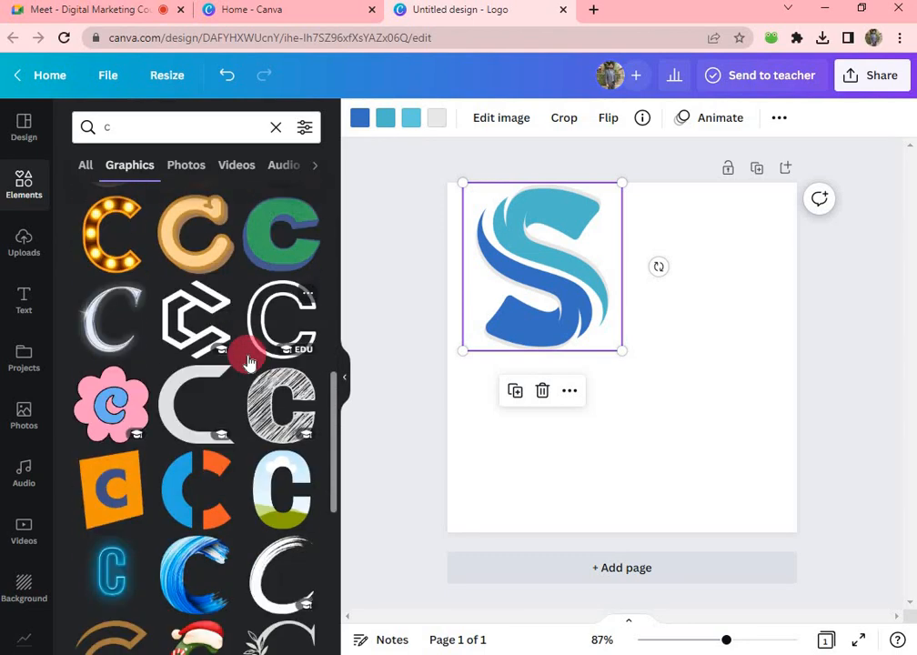
{"action": "scroll", "coordinate": [242, 391], "scroll_direction": "down", "scroll_amount": 5}
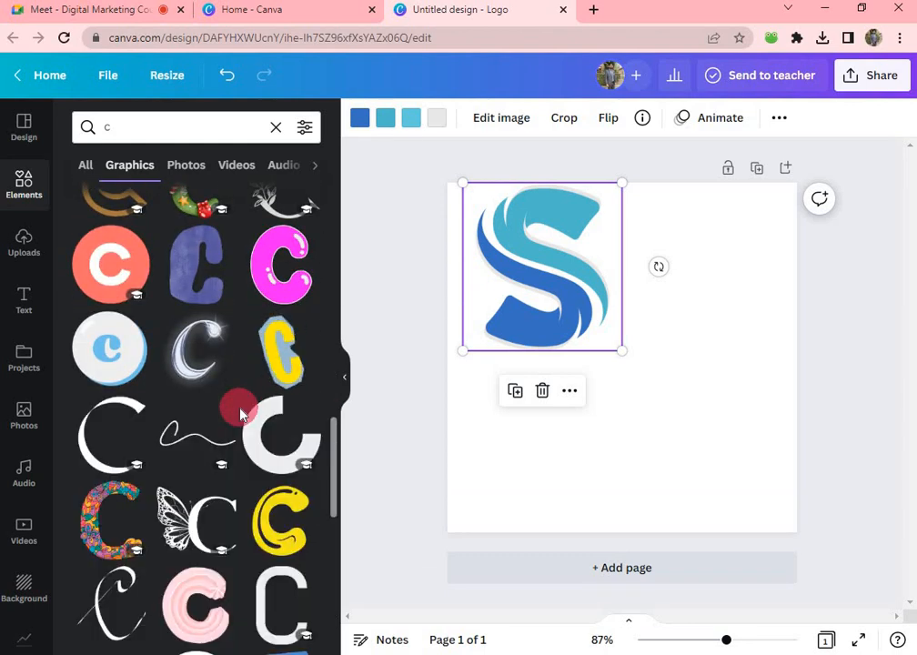
{"action": "scroll", "coordinate": [240, 414], "scroll_direction": "down", "scroll_amount": 2}
{"action": "scroll", "coordinate": [240, 414], "scroll_direction": "down", "scroll_amount": 2}
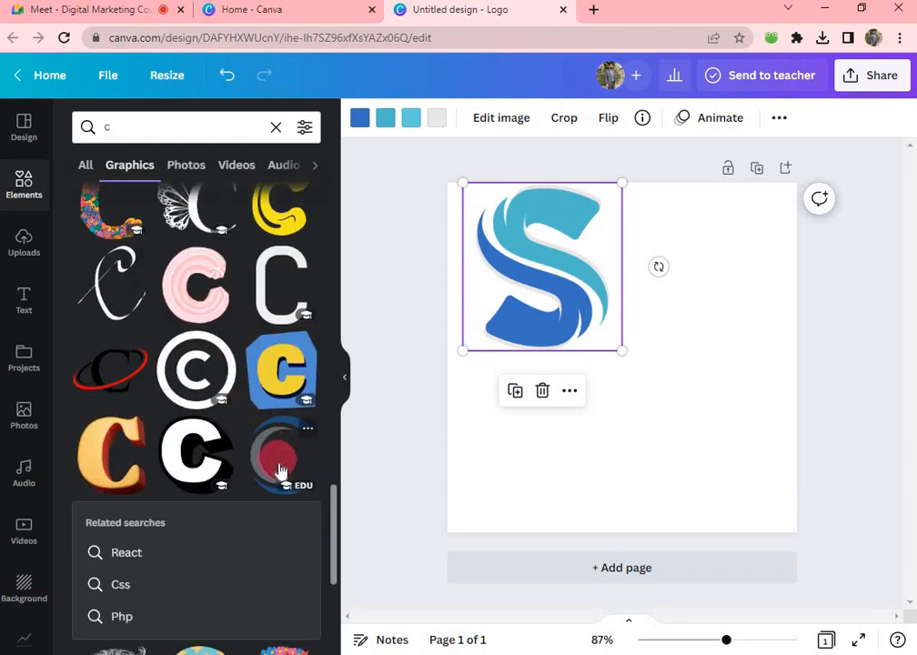
{"action": "left_click", "coordinate": [284, 459]}
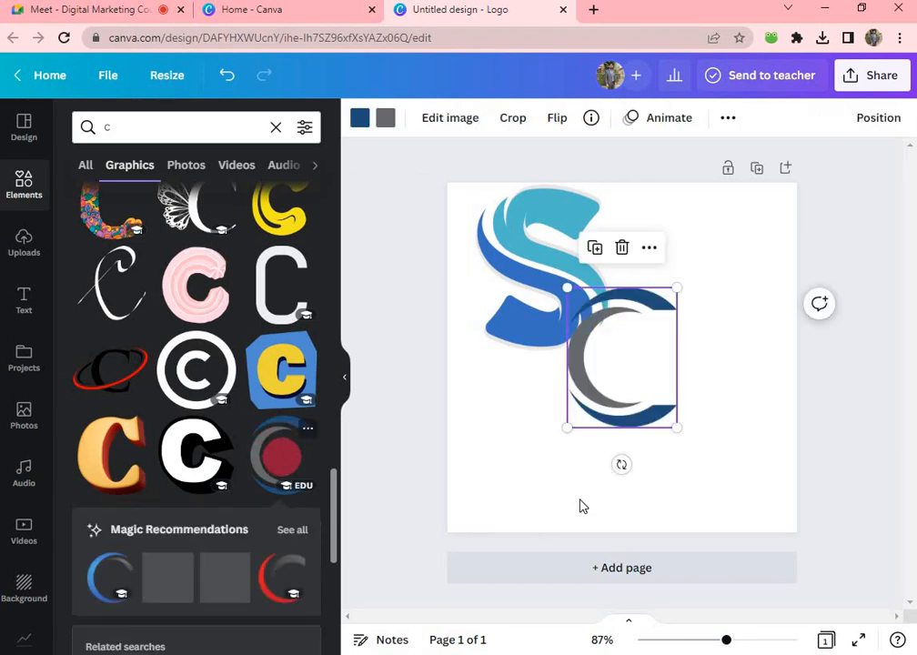
{"action": "left_click_drag", "start_coordinate": [637, 375], "coordinate": [691, 282]}
- Show all Magic Recommendations for the placed C and add the red and dark grey C to the page
{"action": "scroll", "coordinate": [154, 408], "scroll_direction": "down", "scroll_amount": 1}
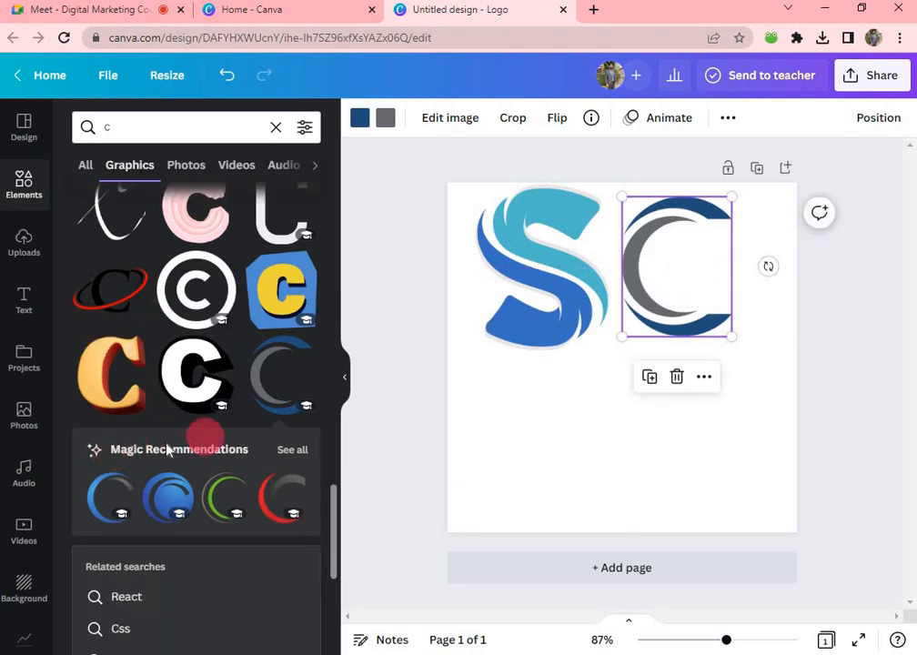
{"action": "left_click", "coordinate": [293, 449]}
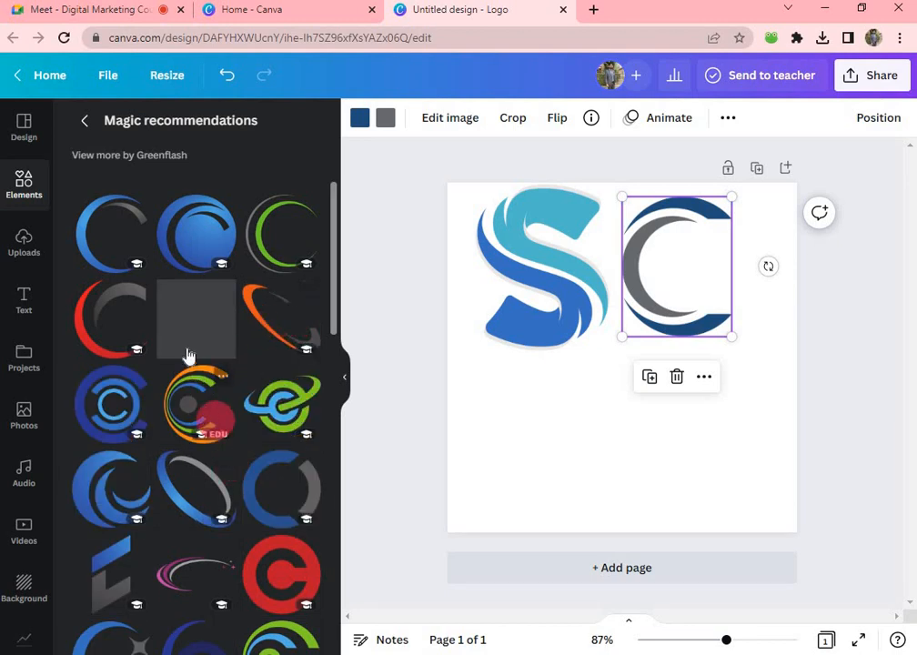
{"action": "left_click", "coordinate": [106, 337]}
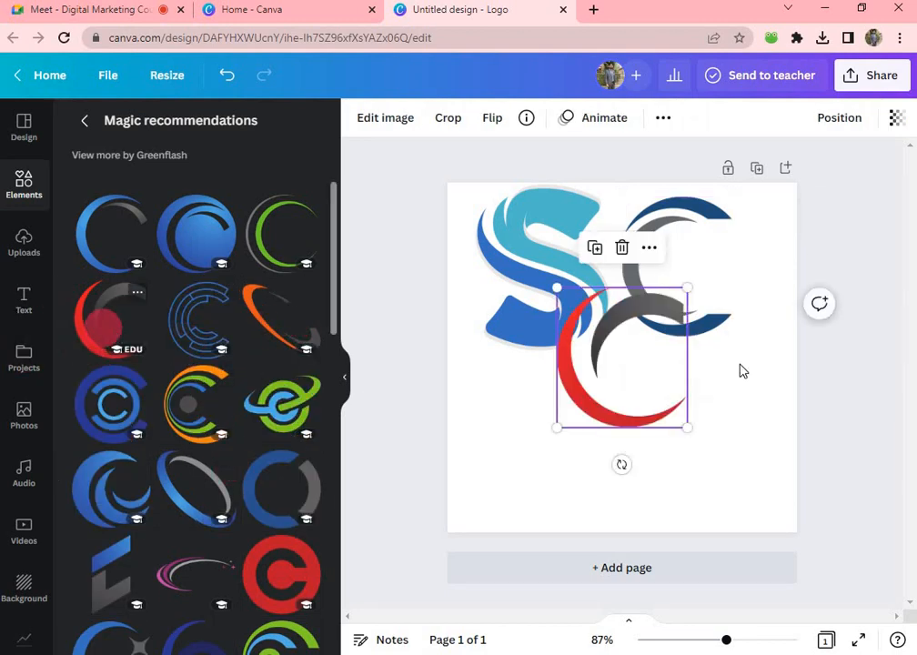
- Delete the dark blue and grey C and move the red and dark grey C to its place beside the S
{"action": "left_click", "coordinate": [702, 244]}
{"action": "left_click", "coordinate": [677, 375]}
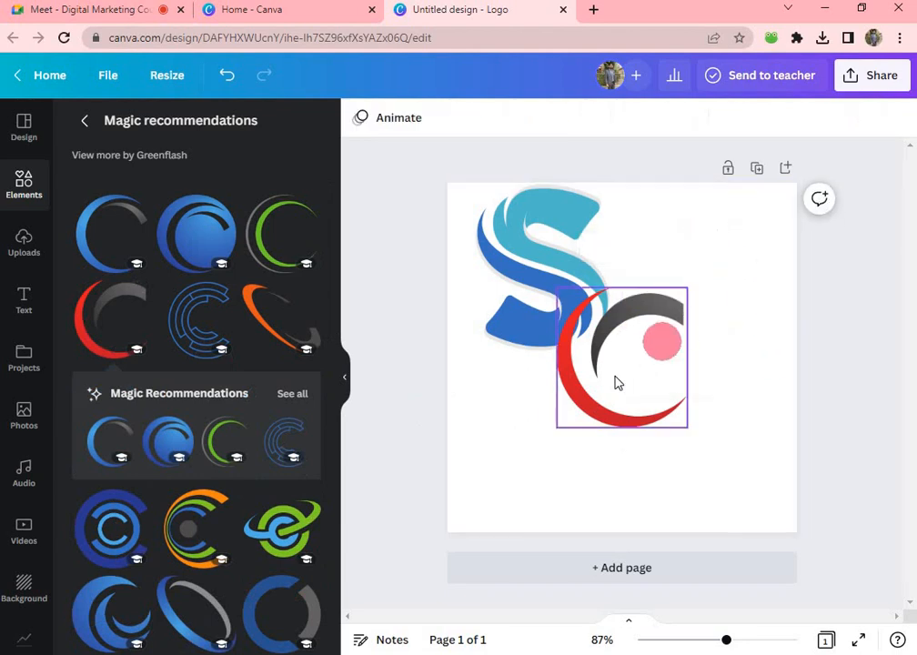
{"action": "left_click_drag", "start_coordinate": [614, 380], "coordinate": [682, 283]}
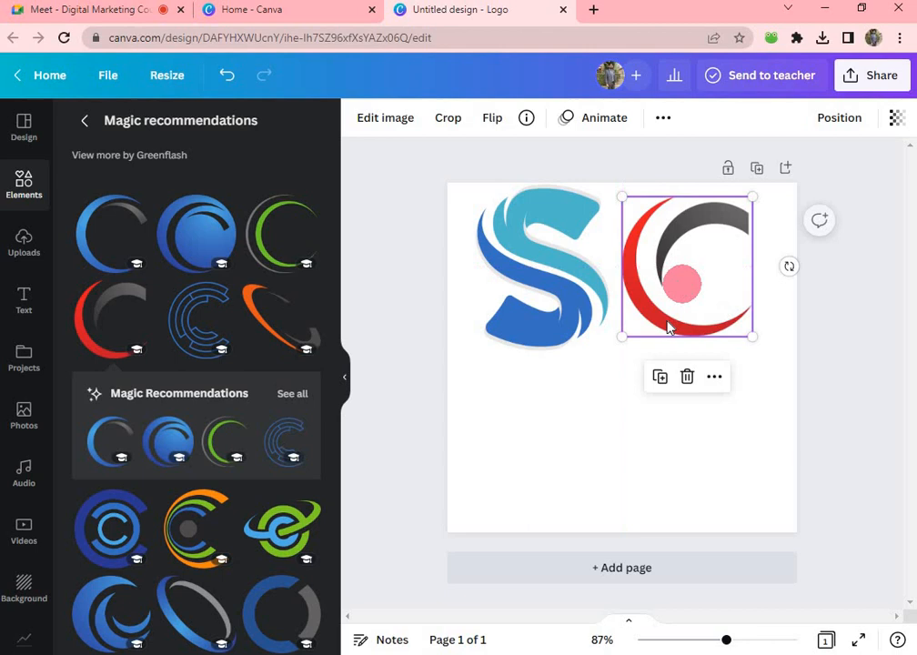
- Compare which colours can be edited on the S and on the red C, and look at the C's image-editing options
{"action": "left_click", "coordinate": [618, 425]}
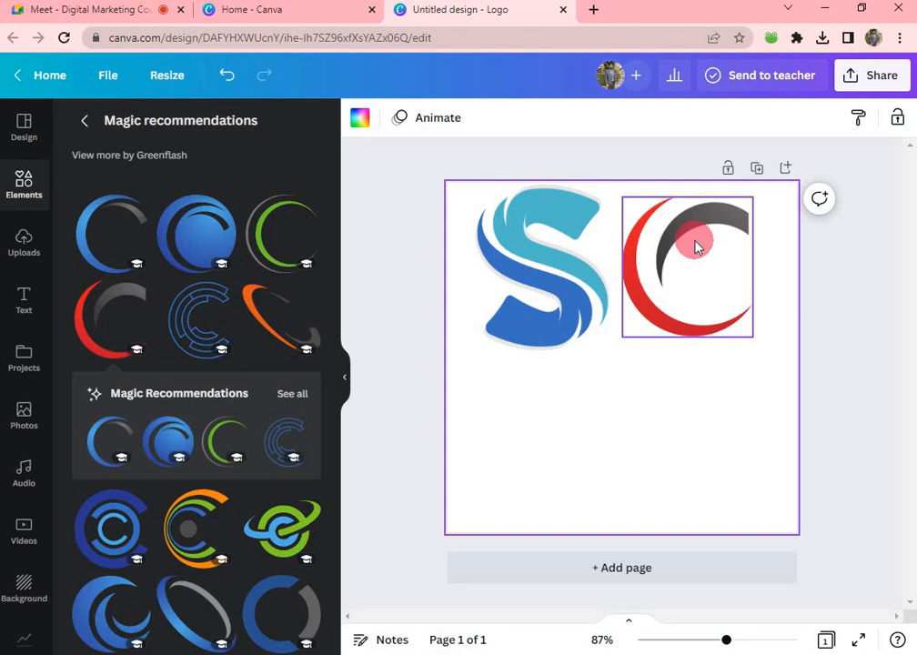
{"action": "left_click", "coordinate": [557, 297]}
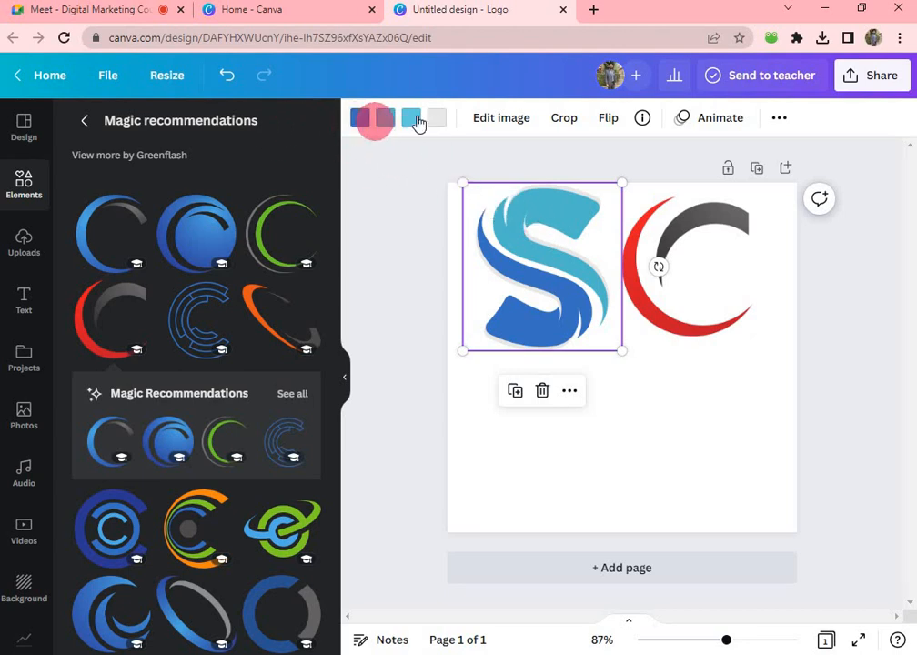
{"action": "left_click", "coordinate": [691, 235]}
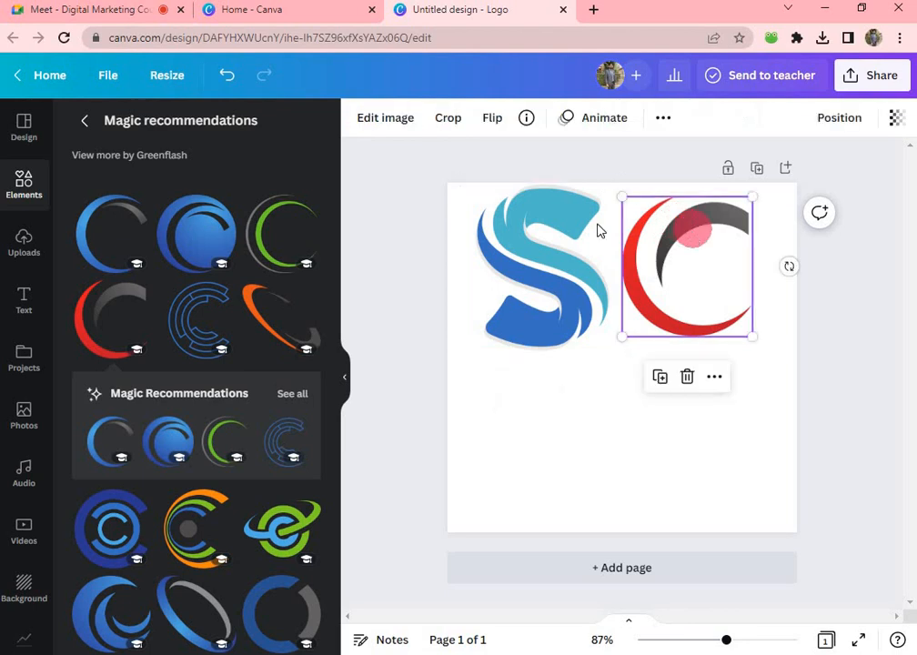
{"action": "left_click", "coordinate": [389, 119]}
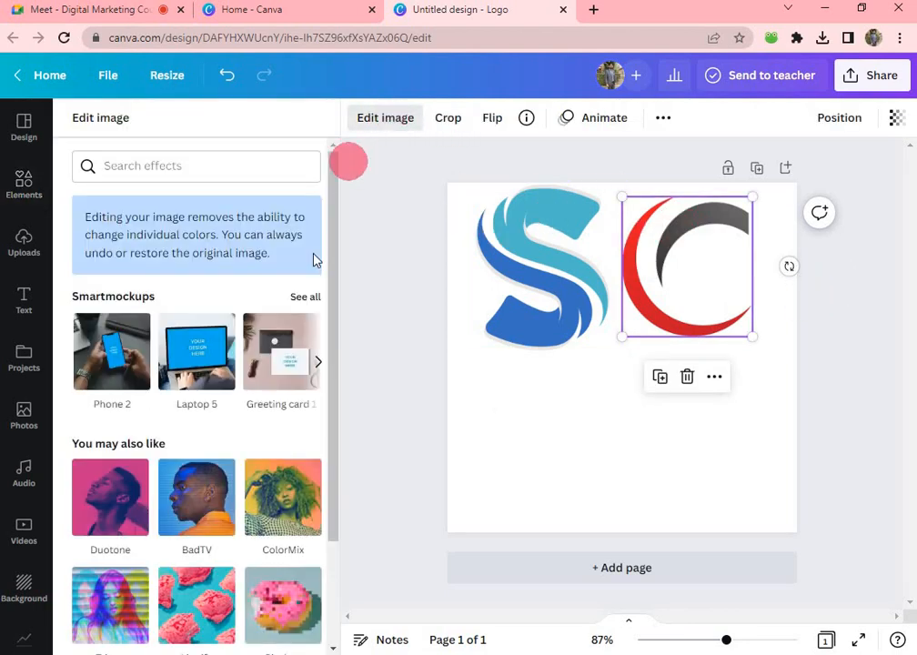
{"action": "left_click", "coordinate": [784, 384]}
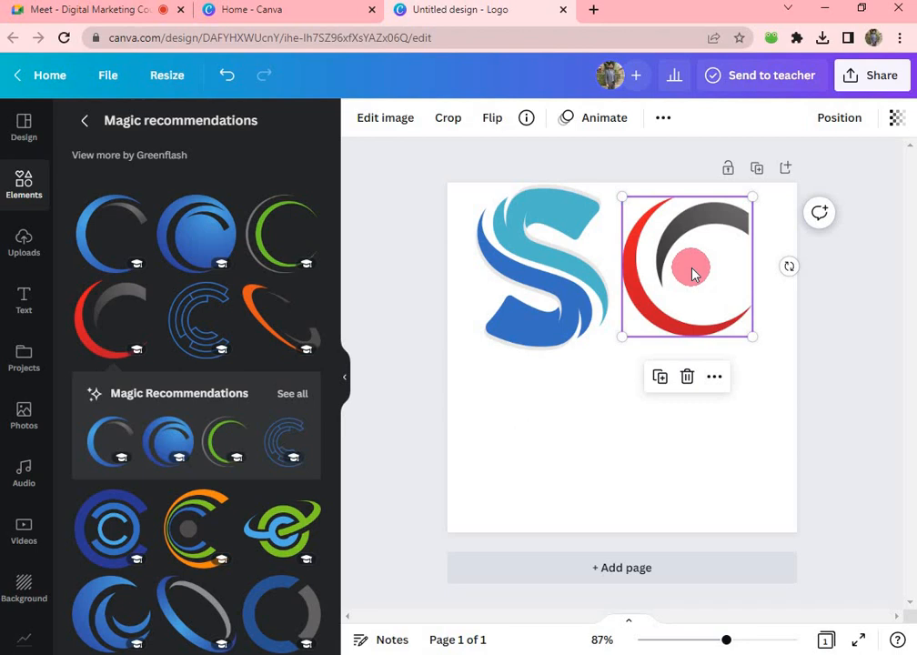
- Try the light blue C with the grey arc beside the S in place of the red C, and delete it
{"action": "key", "text": "Delete"}
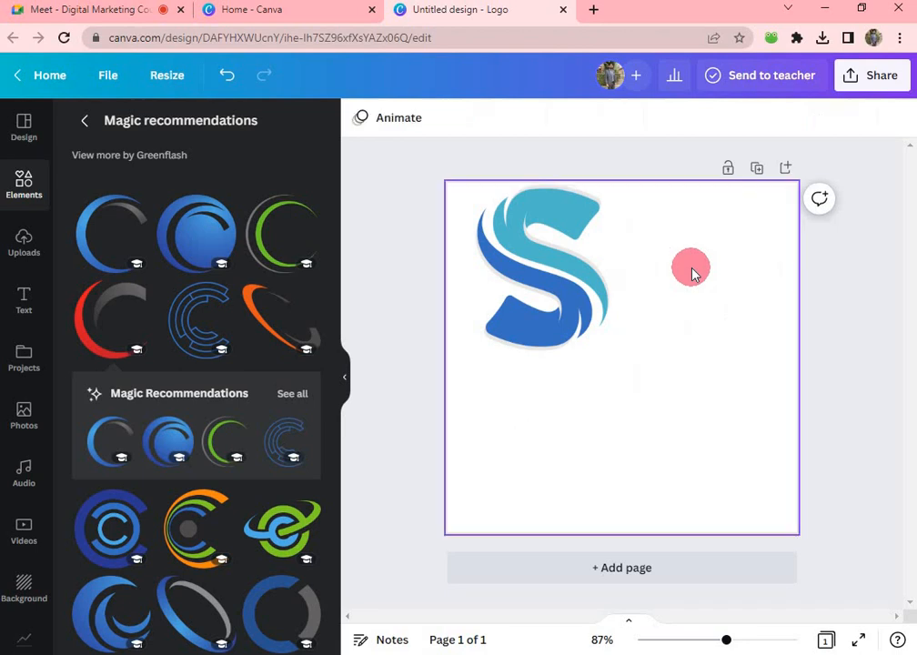
{"action": "left_click", "coordinate": [127, 232]}
{"action": "left_click", "coordinate": [579, 363]}
{"action": "left_click", "coordinate": [646, 350]}
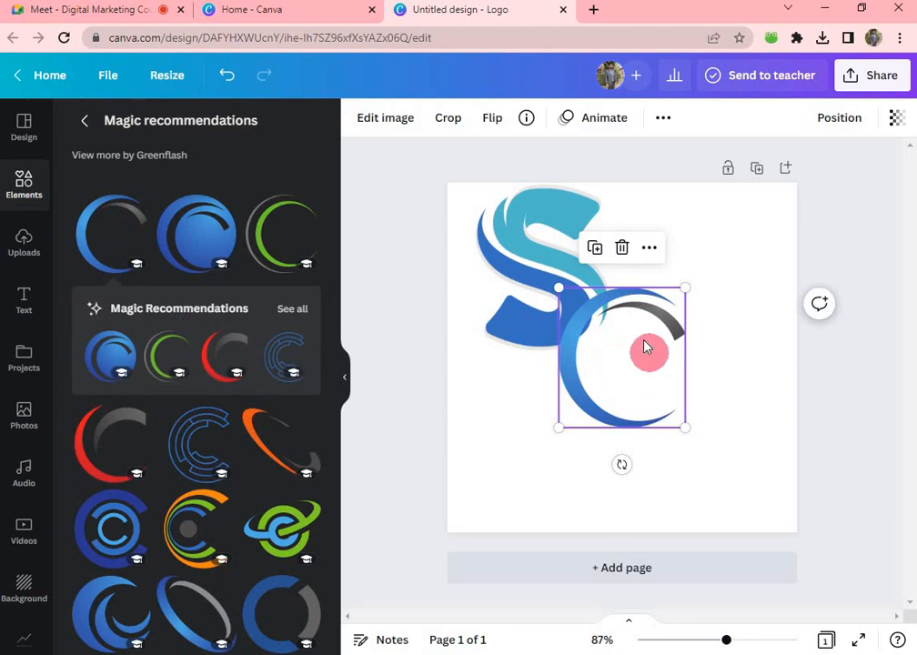
{"action": "left_click_drag", "start_coordinate": [644, 341], "coordinate": [695, 253]}
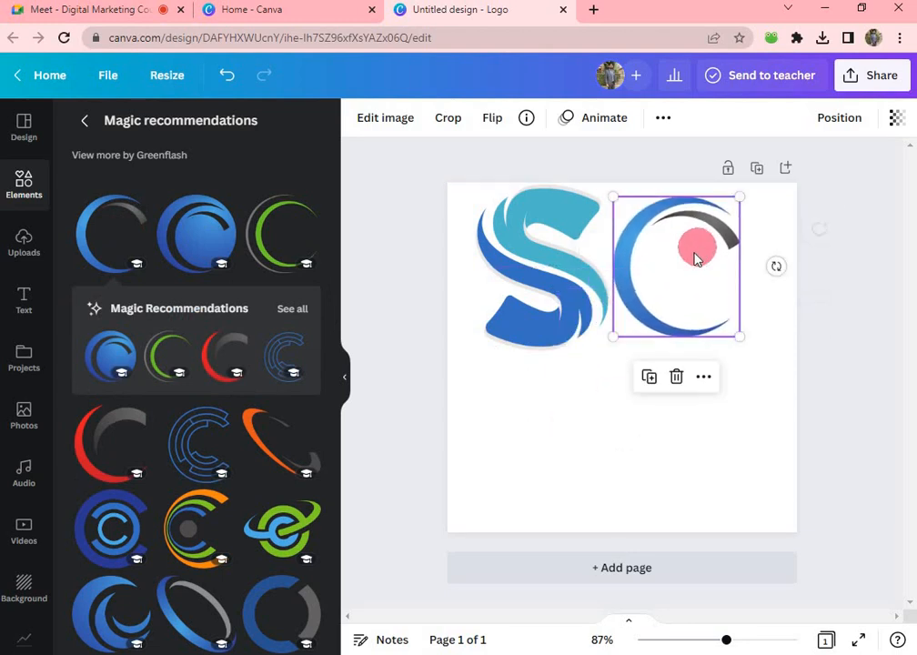
{"action": "key", "text": "Delete"}
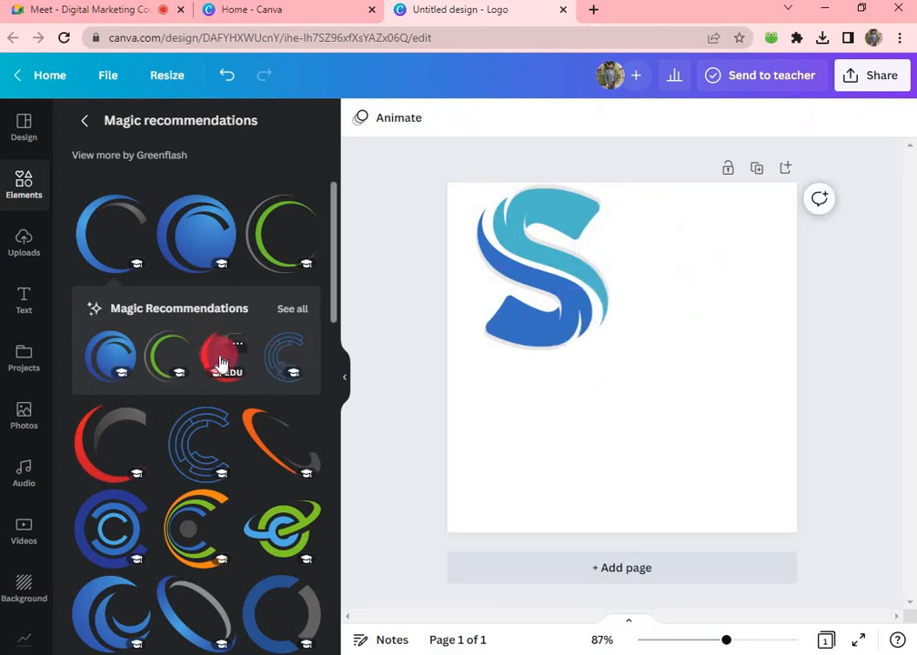
- Try the red and grey C and the blue and grey ring-shaped C on the page, deleting each one
{"action": "left_click", "coordinate": [221, 363]}
{"action": "left_click_drag", "start_coordinate": [644, 359], "coordinate": [701, 267]}
{"action": "key", "text": "Delete"}
{"action": "left_click", "coordinate": [289, 608]}
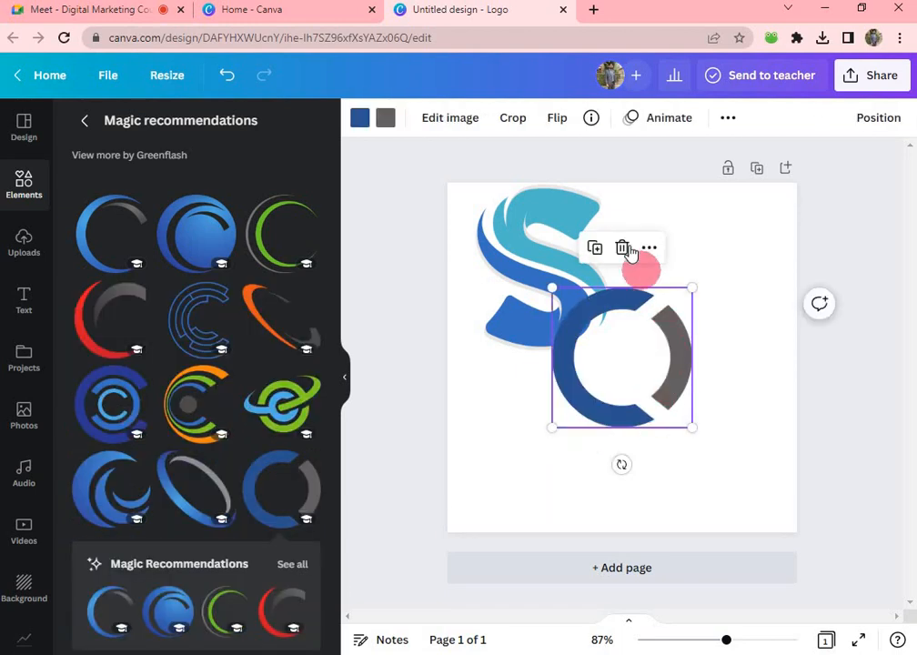
{"action": "left_click", "coordinate": [622, 247]}
- Add the red and dark grey C to the page and place it to the right of the S
{"action": "left_click", "coordinate": [127, 316]}
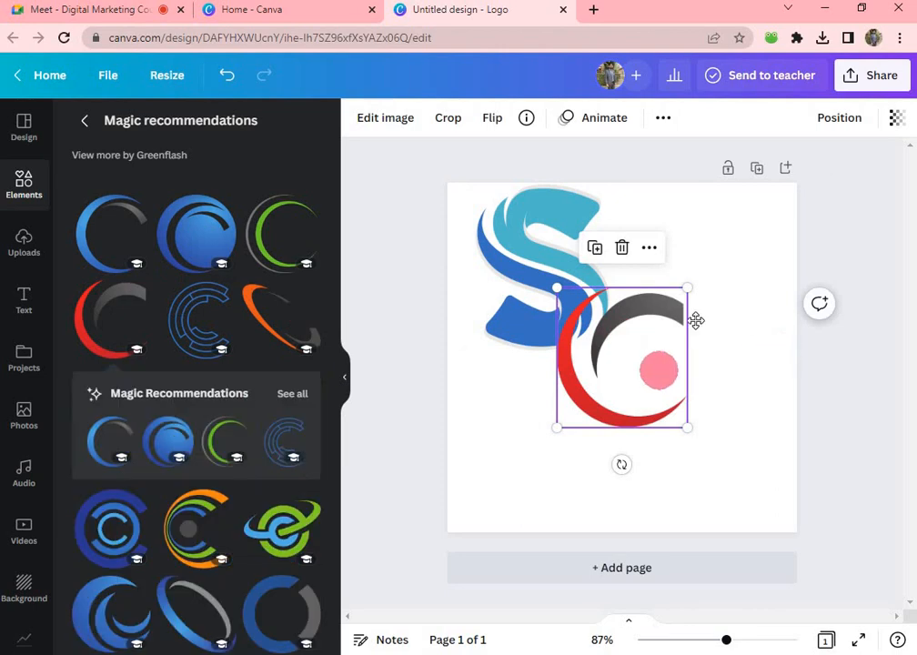
{"action": "left_click_drag", "start_coordinate": [695, 320], "coordinate": [725, 285]}
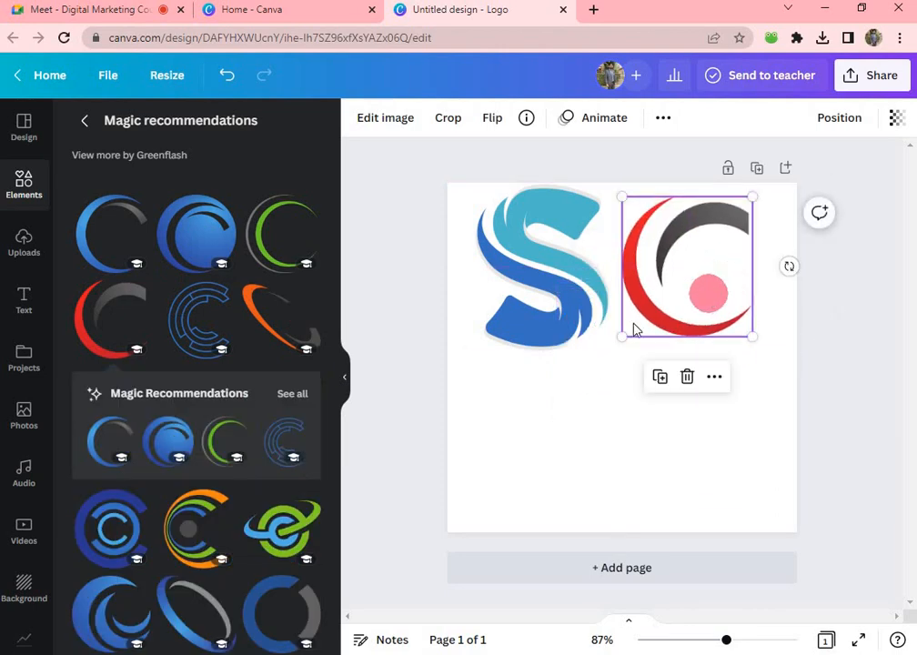
- Recolour the S's dark blue parts red and its light grey shadow black
{"action": "left_click", "coordinate": [550, 304]}
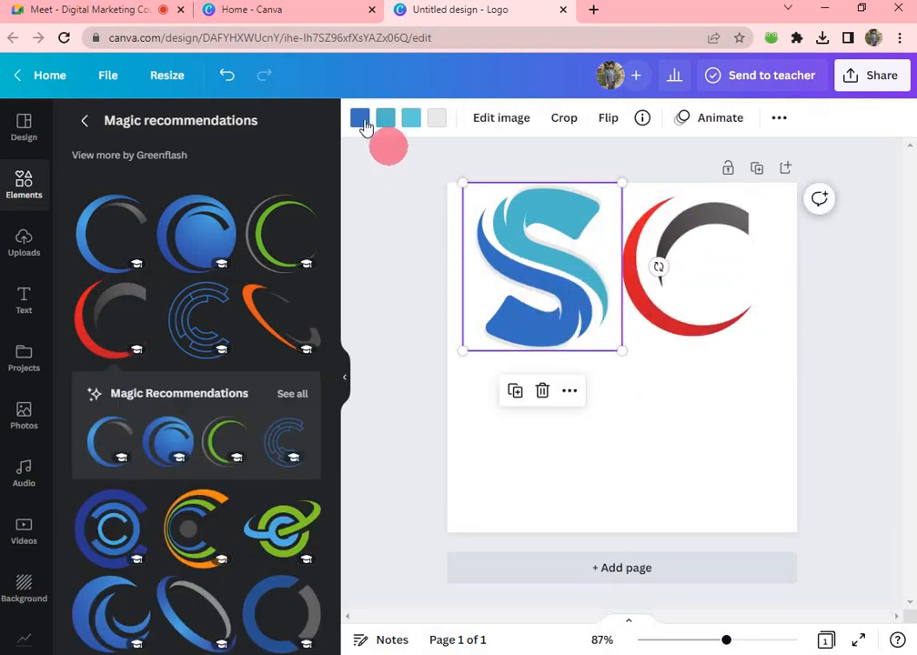
{"action": "left_click", "coordinate": [360, 120]}
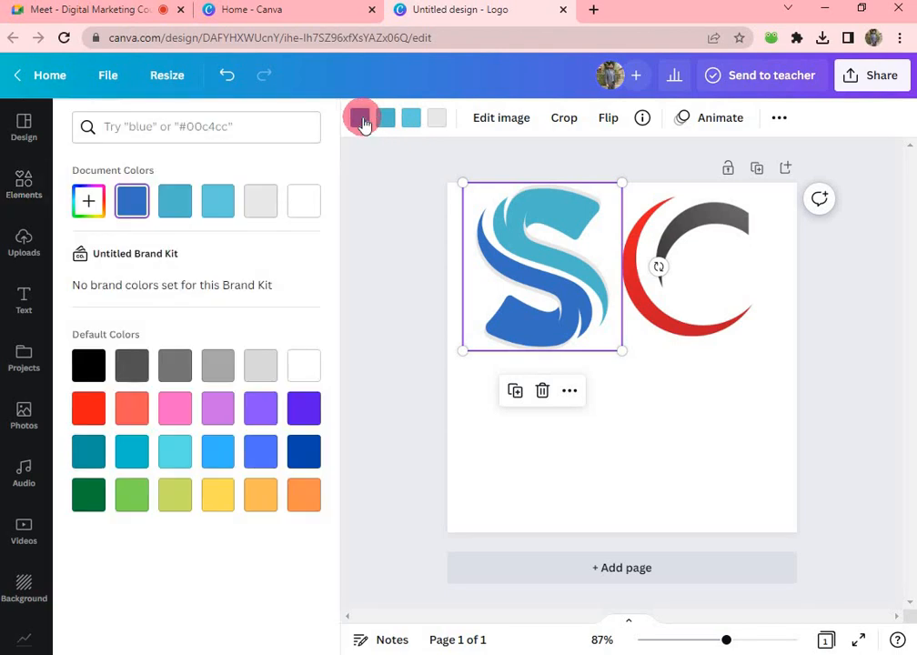
{"action": "left_click", "coordinate": [88, 409]}
{"action": "left_click", "coordinate": [434, 120]}
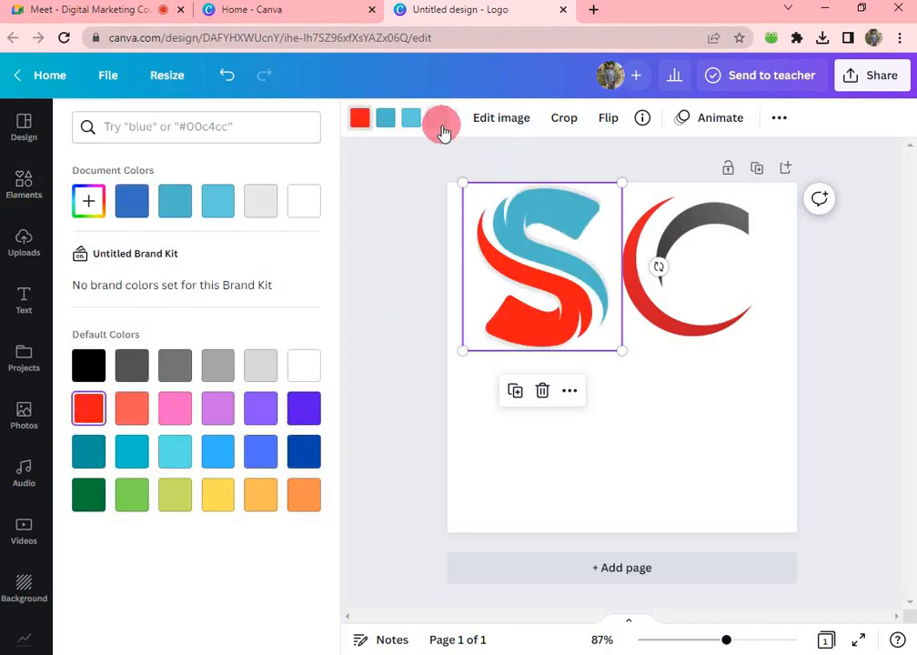
{"action": "left_click", "coordinate": [89, 365]}
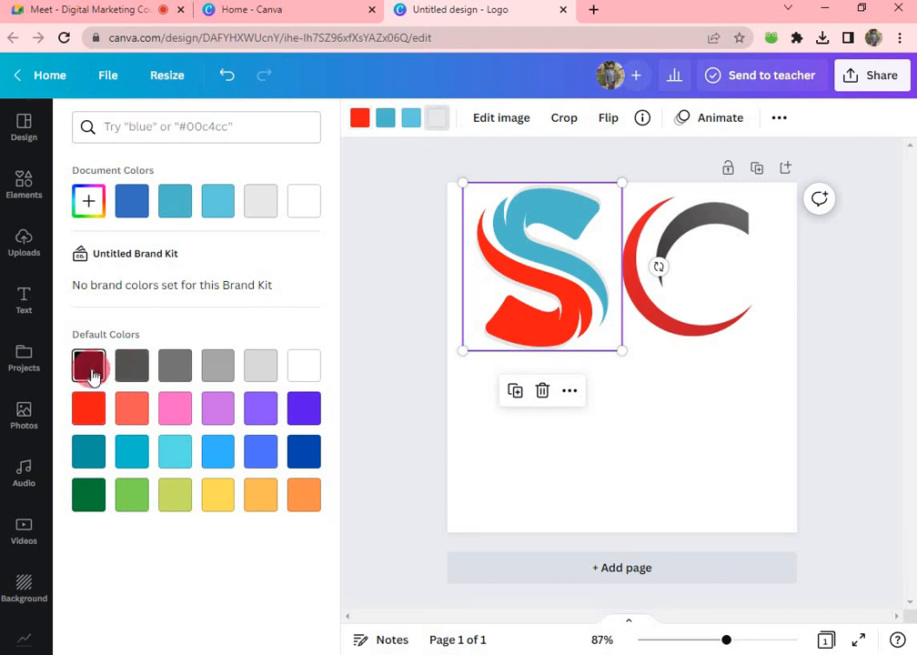
- Change the S's light blue colour to light orange, and its teal parts first to yellow and finally to violet
{"action": "left_click", "coordinate": [411, 119]}
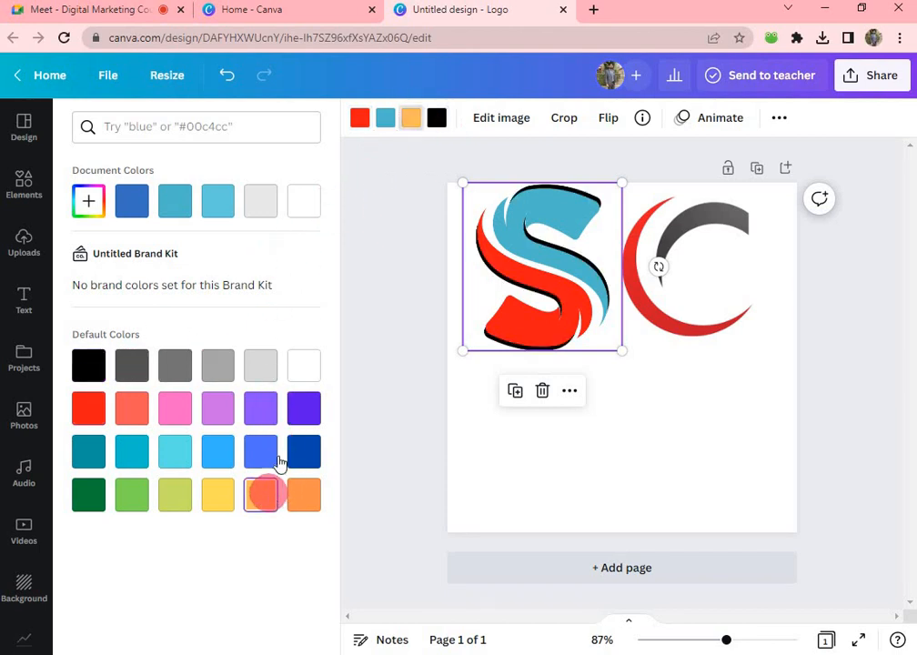
{"action": "left_click", "coordinate": [217, 493]}
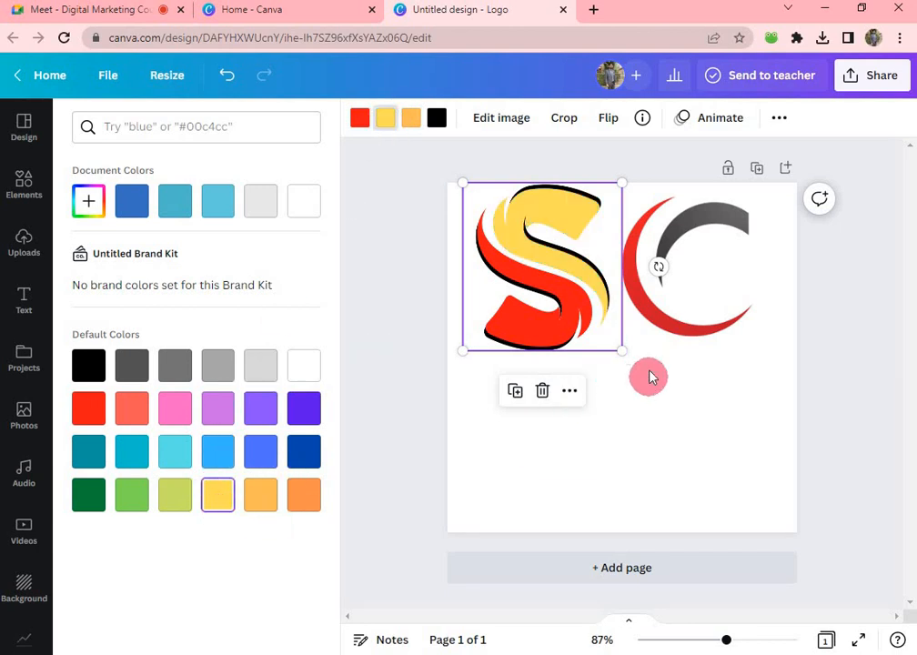
{"action": "left_click", "coordinate": [302, 414]}
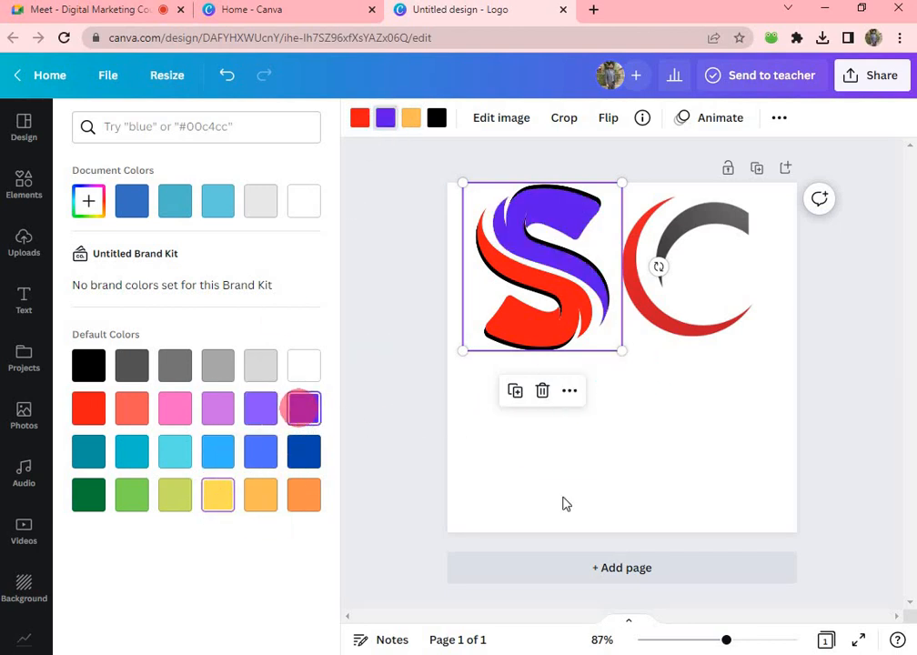
{"action": "left_click", "coordinate": [728, 392]}
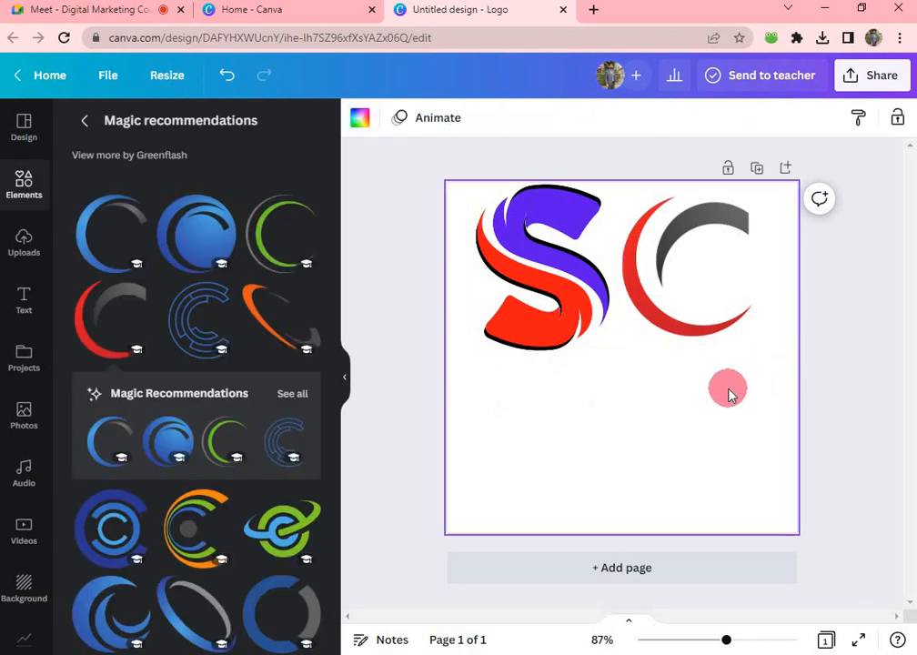
{"action": "left_click", "coordinate": [602, 308]}
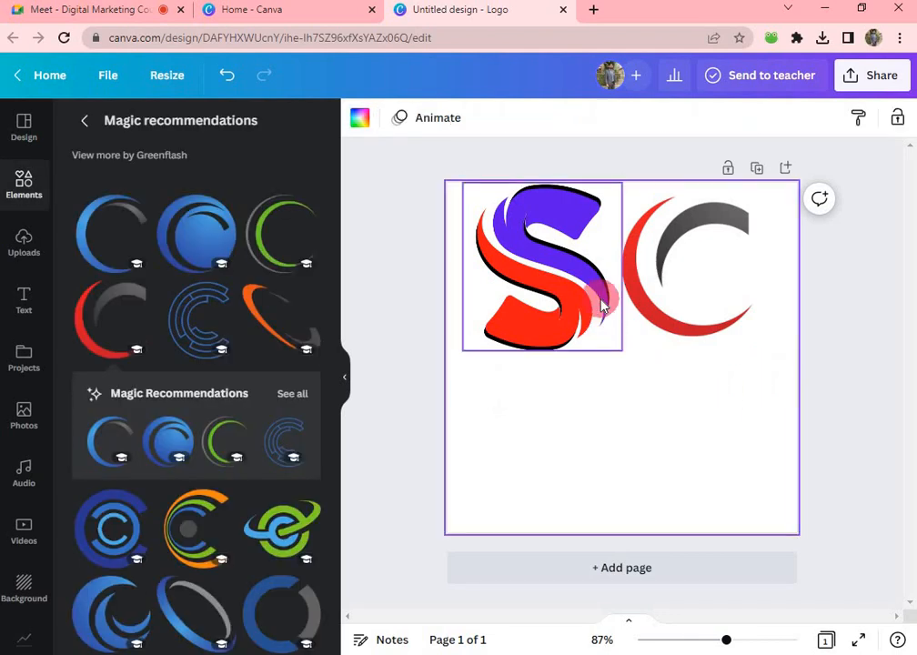
- Add a heading reading "Science College" and place it just below the S and C graphics
{"action": "left_click", "coordinate": [730, 295]}
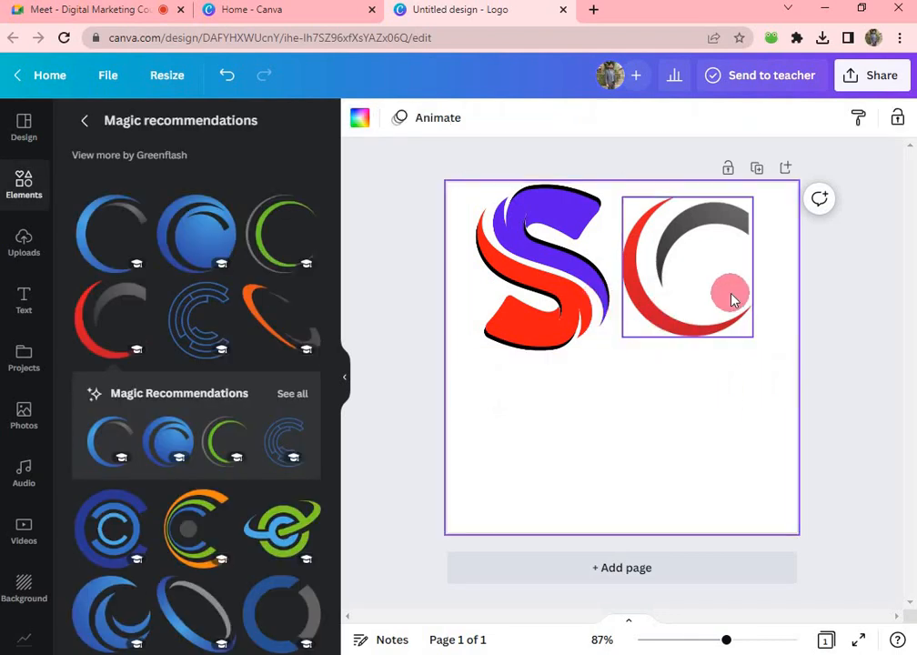
{"action": "left_click", "coordinate": [702, 370]}
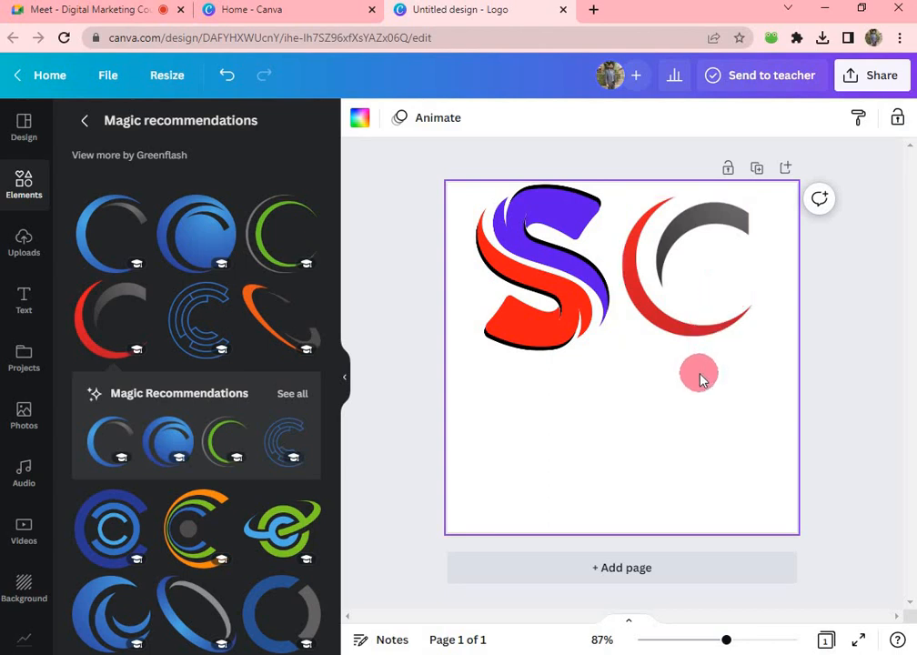
{"action": "left_click", "coordinate": [23, 295]}
{"action": "left_click", "coordinate": [133, 255]}
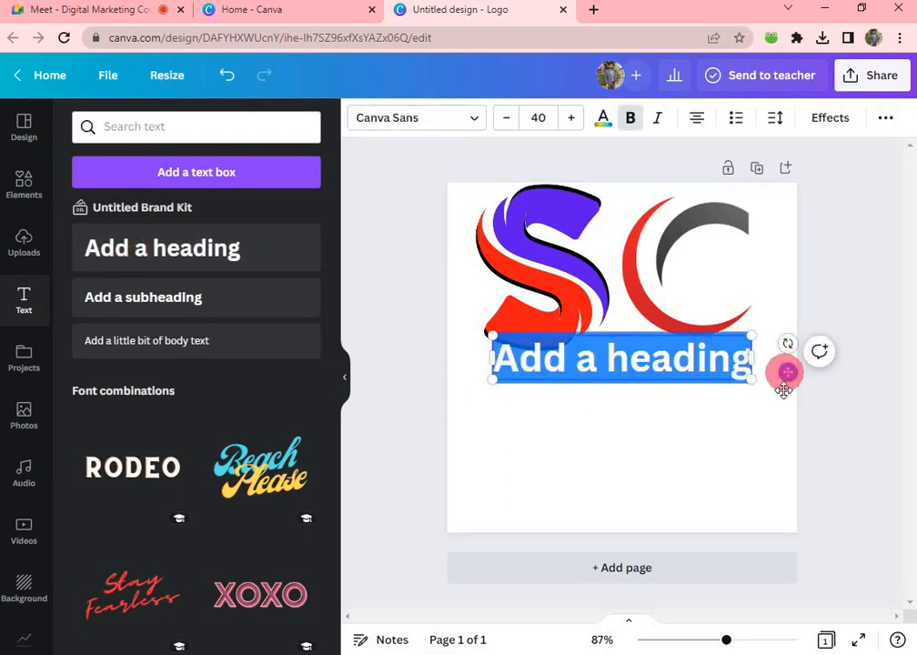
{"action": "left_click_drag", "start_coordinate": [788, 373], "coordinate": [788, 403]}
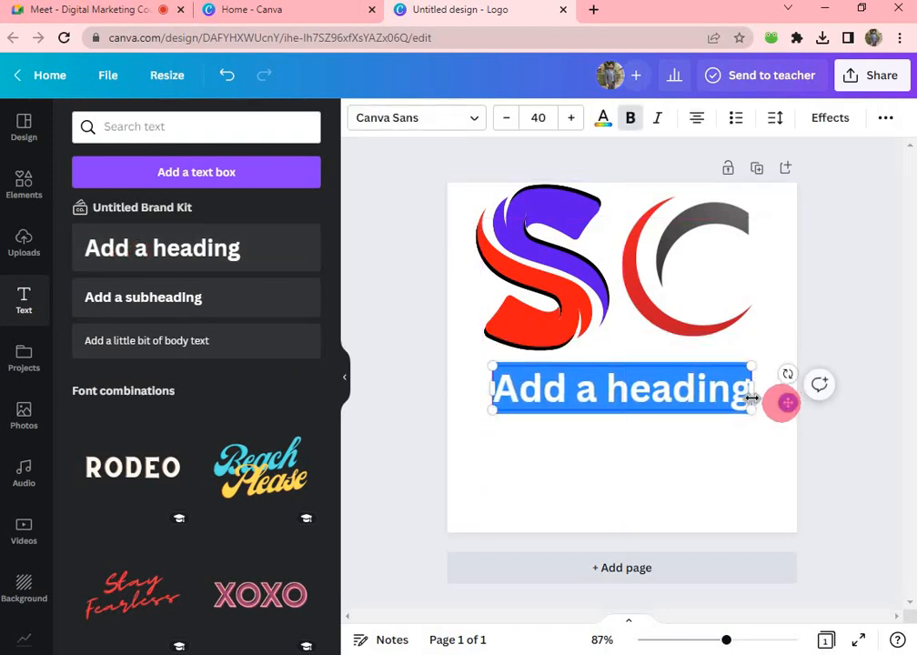
{"action": "type", "text": "Scien"}
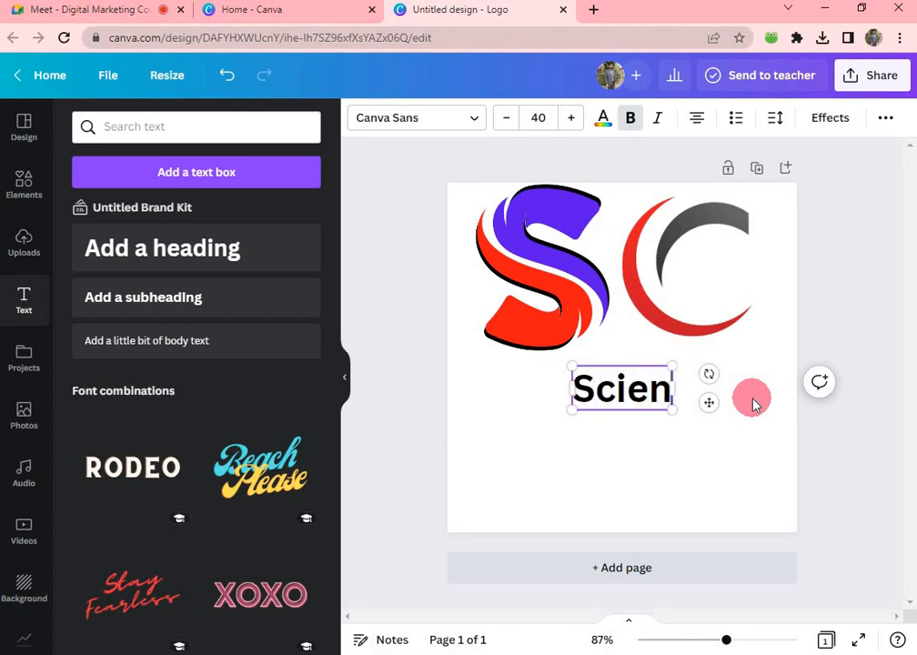
{"action": "type", "text": "ce Col"}
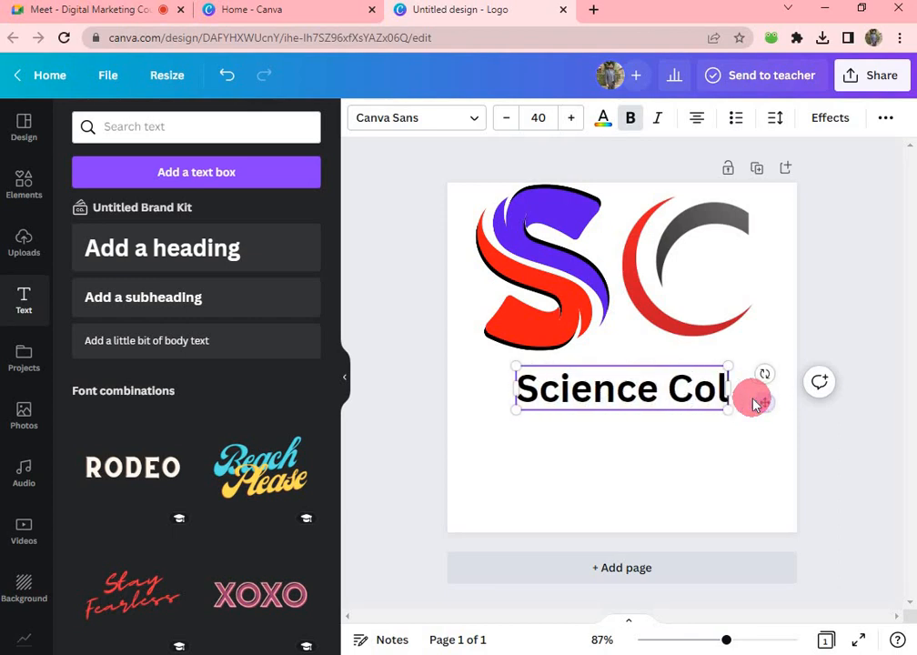
{"action": "type", "text": "lege"}
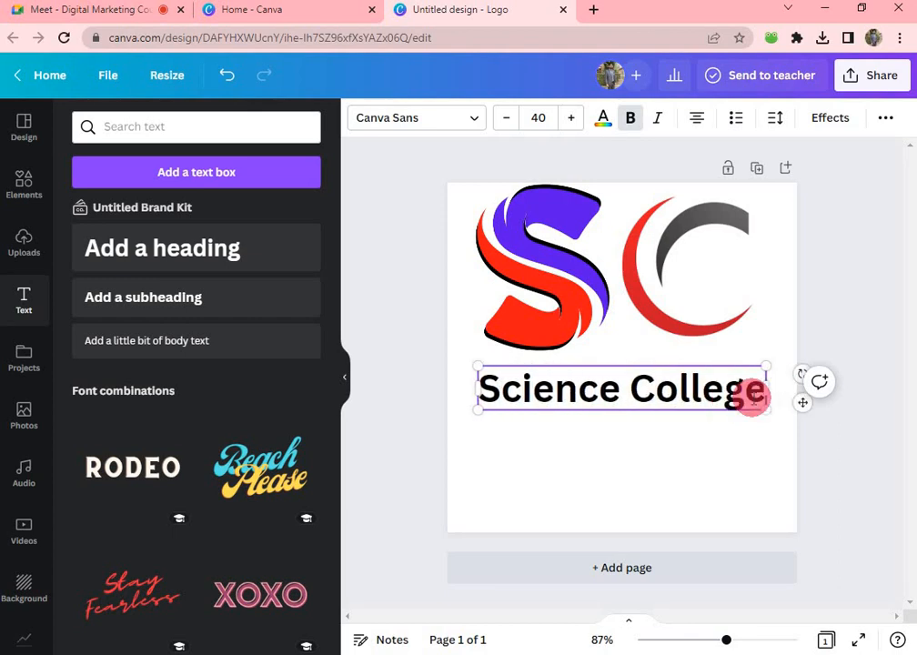
- Increase the Science College heading's font size to 64
{"action": "left_click", "coordinate": [573, 117]}
{"action": "left_click", "coordinate": [573, 117]}
{"action": "left_click", "coordinate": [573, 118]}
{"action": "left_click", "coordinate": [573, 117]}
{"action": "left_click", "coordinate": [573, 117]}
{"action": "left_click", "coordinate": [573, 118]}
{"action": "left_click", "coordinate": [573, 118]}
{"action": "left_click", "coordinate": [573, 117]}
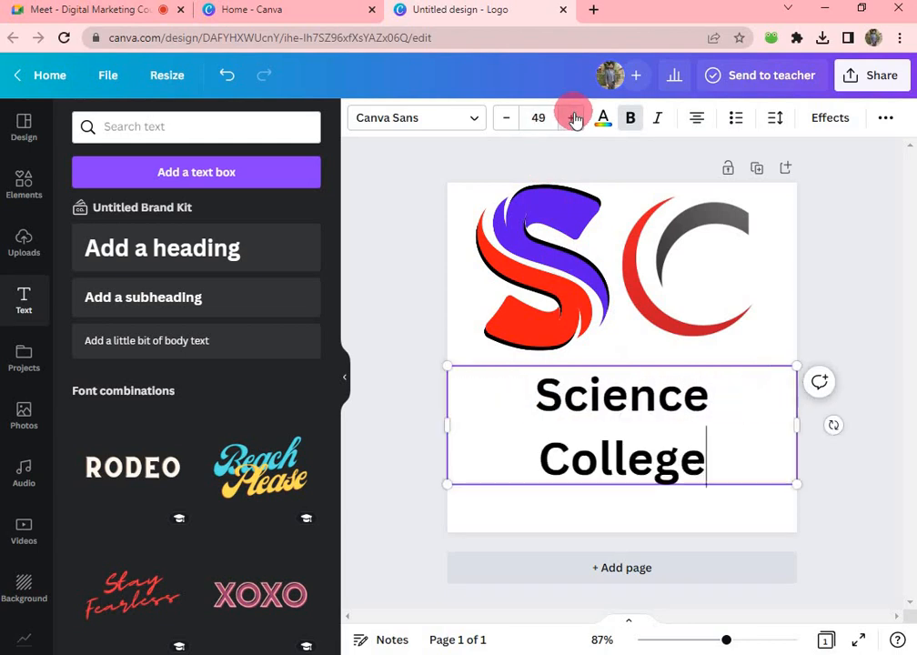
{"action": "left_click", "coordinate": [573, 117]}
{"action": "left_click", "coordinate": [573, 117]}
{"action": "left_click", "coordinate": [573, 117]}
{"action": "left_click", "coordinate": [573, 117]}
{"action": "left_click", "coordinate": [573, 117]}
{"action": "left_click", "coordinate": [573, 117]}
{"action": "left_click", "coordinate": [573, 118]}
{"action": "left_click", "coordinate": [573, 118]}
{"action": "left_click", "coordinate": [573, 117]}
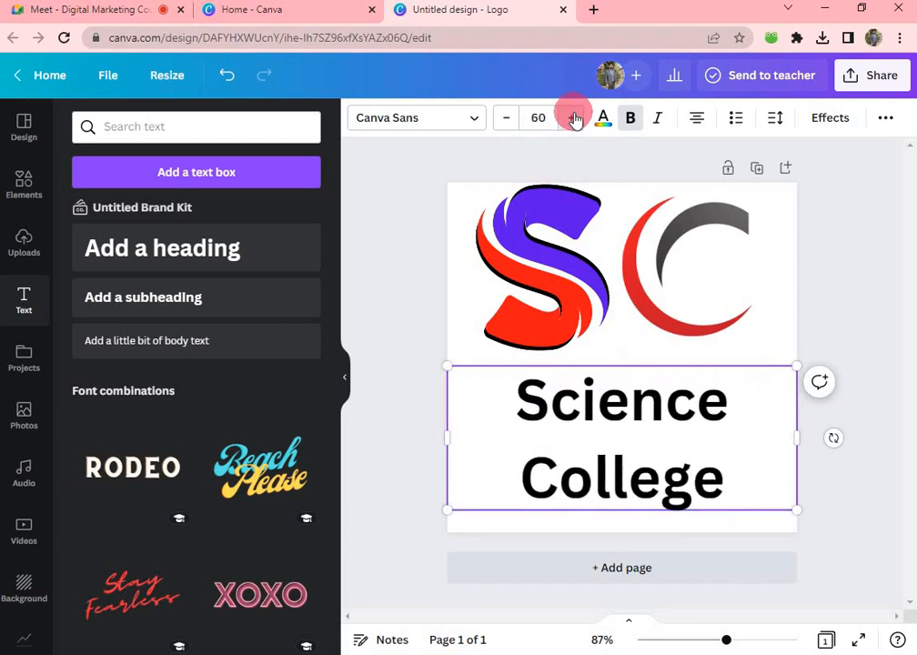
{"action": "left_click", "coordinate": [573, 117]}
{"action": "left_click", "coordinate": [573, 118]}
{"action": "left_click", "coordinate": [573, 118]}
{"action": "left_click", "coordinate": [573, 118]}
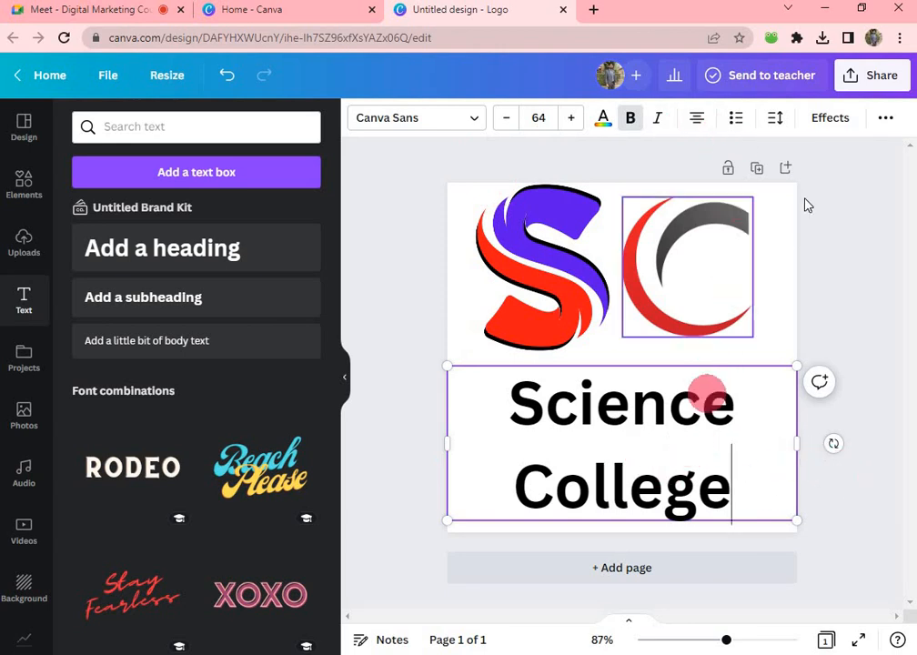
- Convert the Science College heading to all capitals and set its font to Alice
{"action": "left_click", "coordinate": [887, 122]}
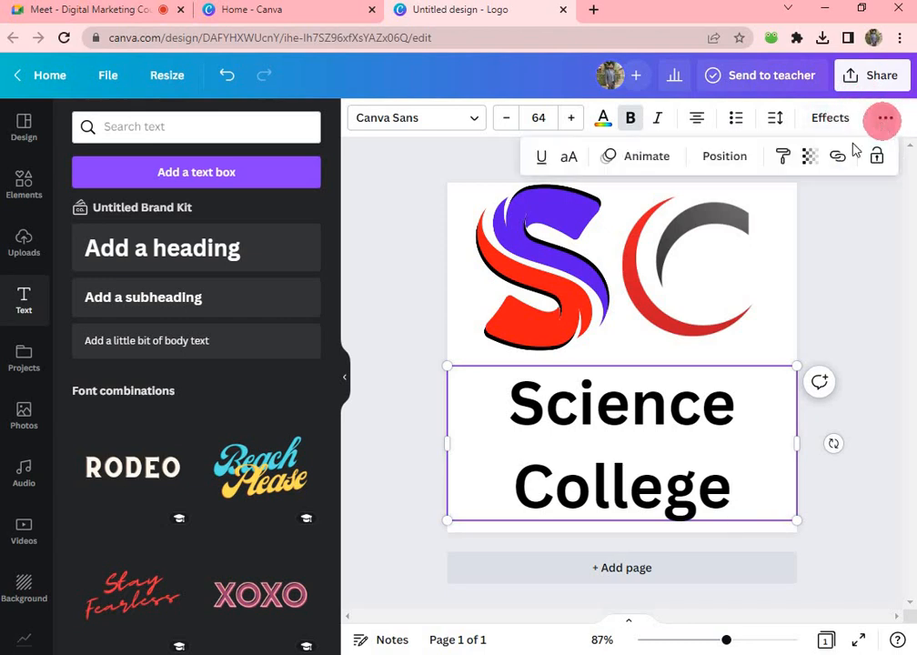
{"action": "left_click", "coordinate": [573, 157]}
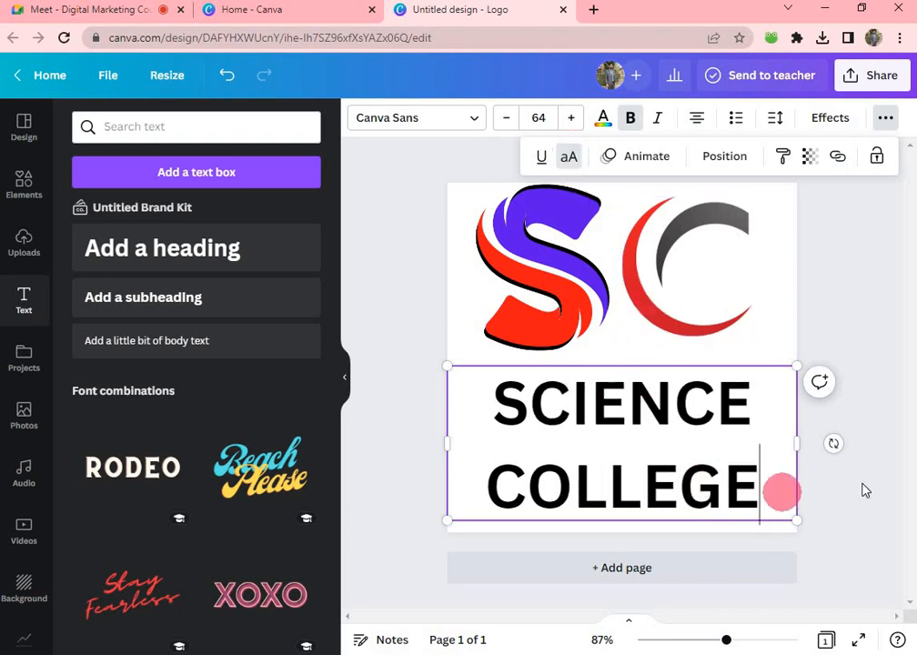
{"action": "left_click", "coordinate": [479, 127]}
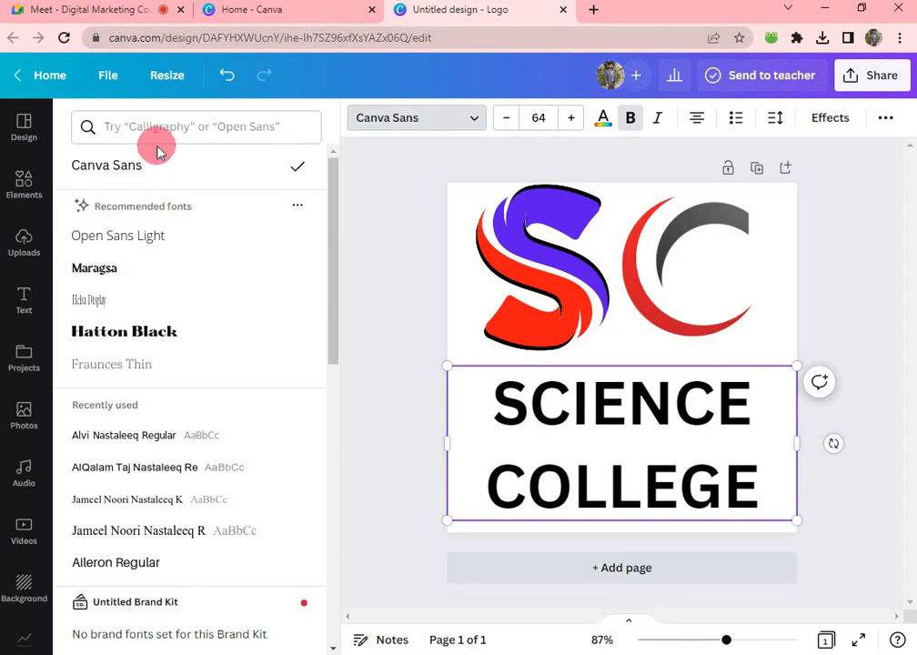
{"action": "scroll", "coordinate": [146, 359], "scroll_direction": "down", "scroll_amount": 6}
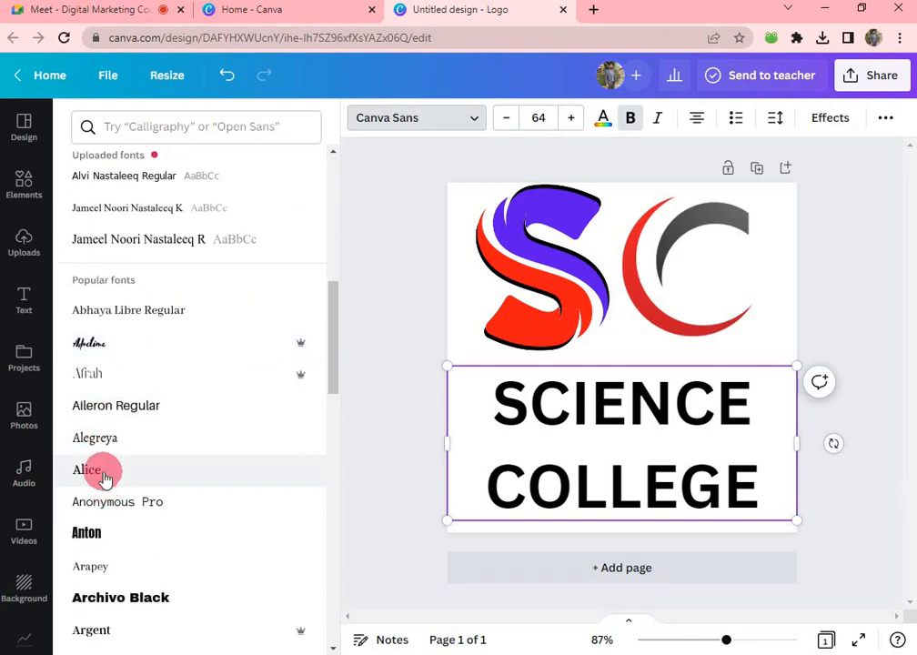
{"action": "left_click", "coordinate": [105, 473]}
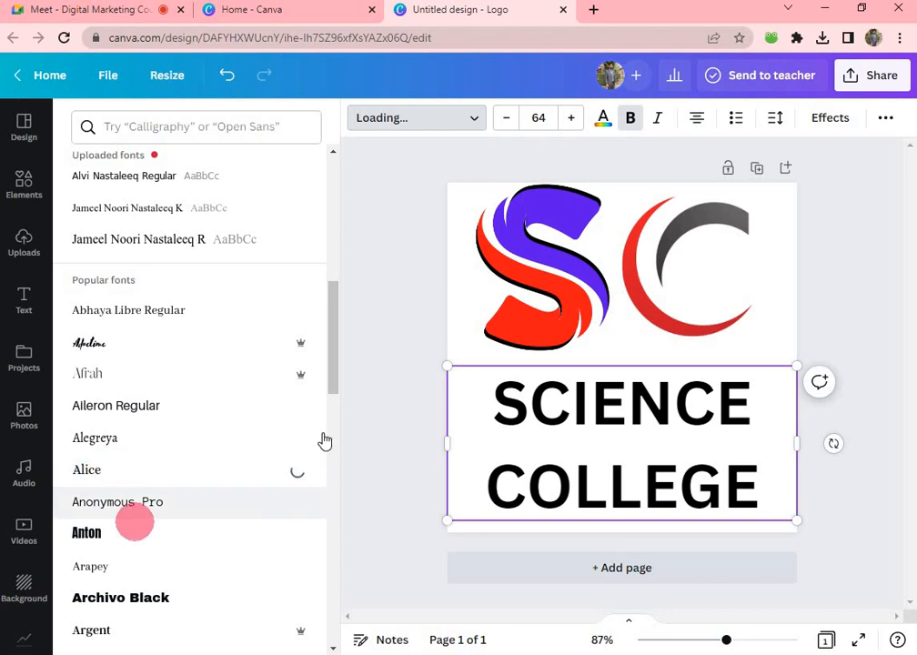
{"action": "left_click", "coordinate": [869, 323]}
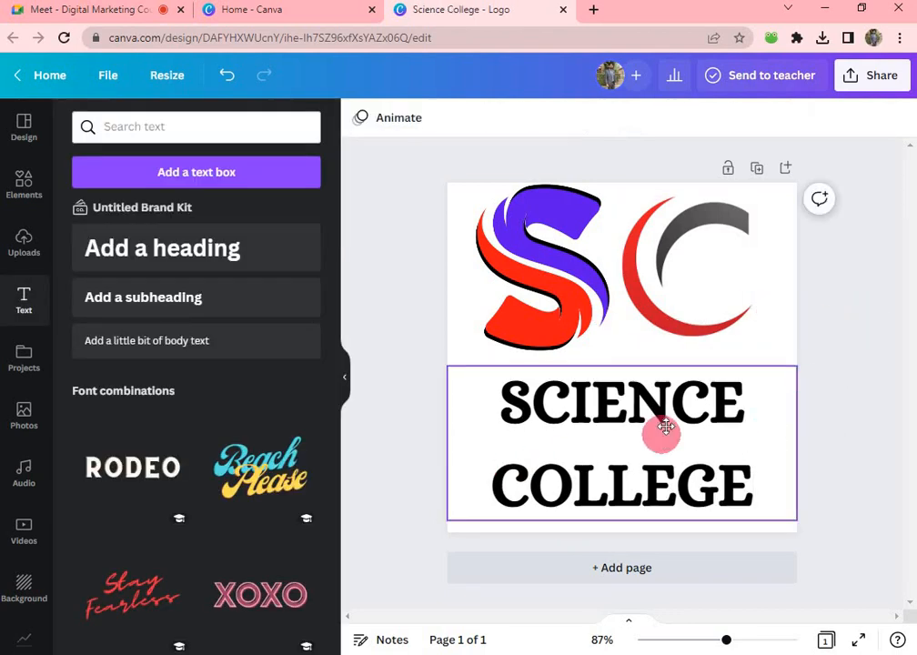
- Shift the heading slightly to the right and colour the letters SCIE of SCIENCE red
{"action": "left_click_drag", "start_coordinate": [661, 434], "coordinate": [663, 426]}
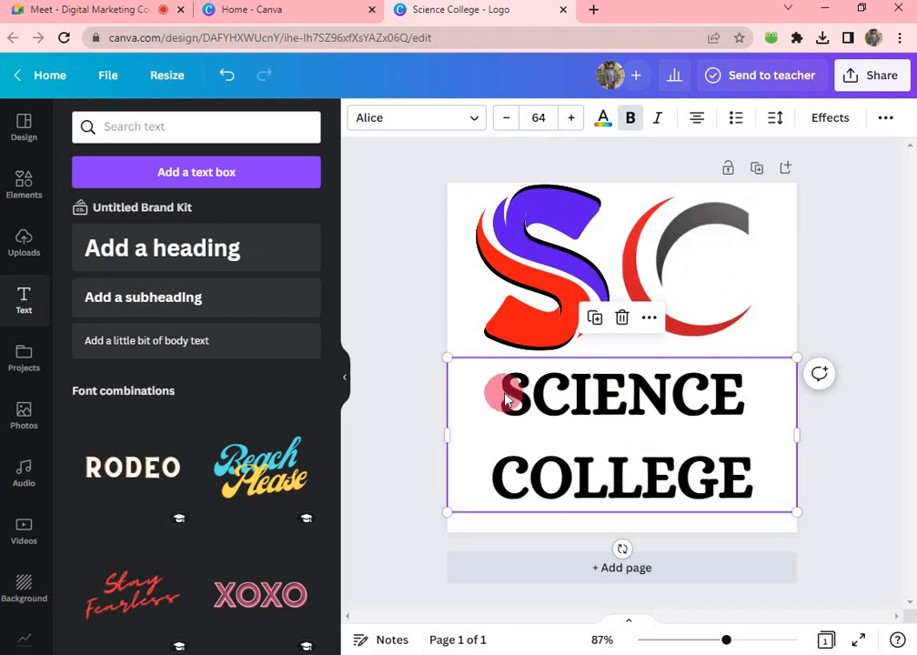
{"action": "mouse_move", "coordinate": [506, 396]}
{"action": "left_mouse_down"}
{"action": "mouse_move", "coordinate": [539, 386]}
{"action": "mouse_move", "coordinate": [514, 399]}
{"action": "left_mouse_up"}
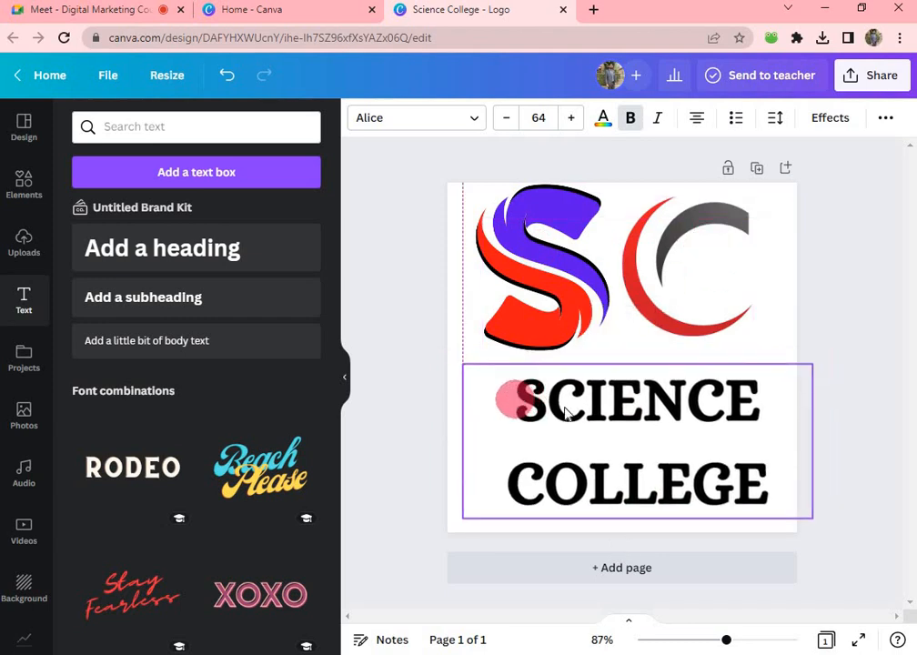
{"action": "double_click", "coordinate": [537, 405]}
{"action": "left_click", "coordinate": [619, 409]}
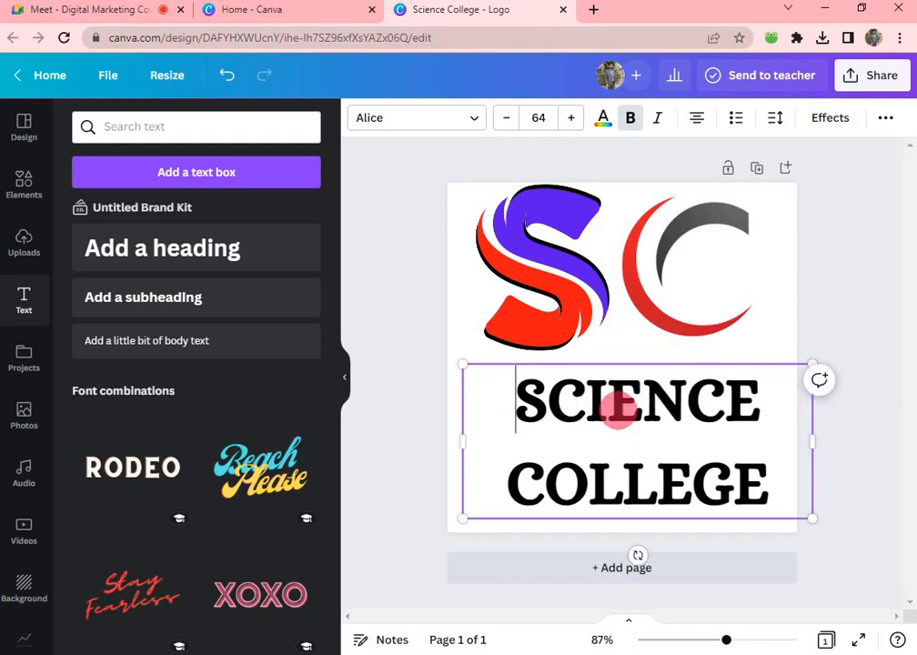
{"action": "left_click_drag", "start_coordinate": [501, 389], "coordinate": [634, 393]}
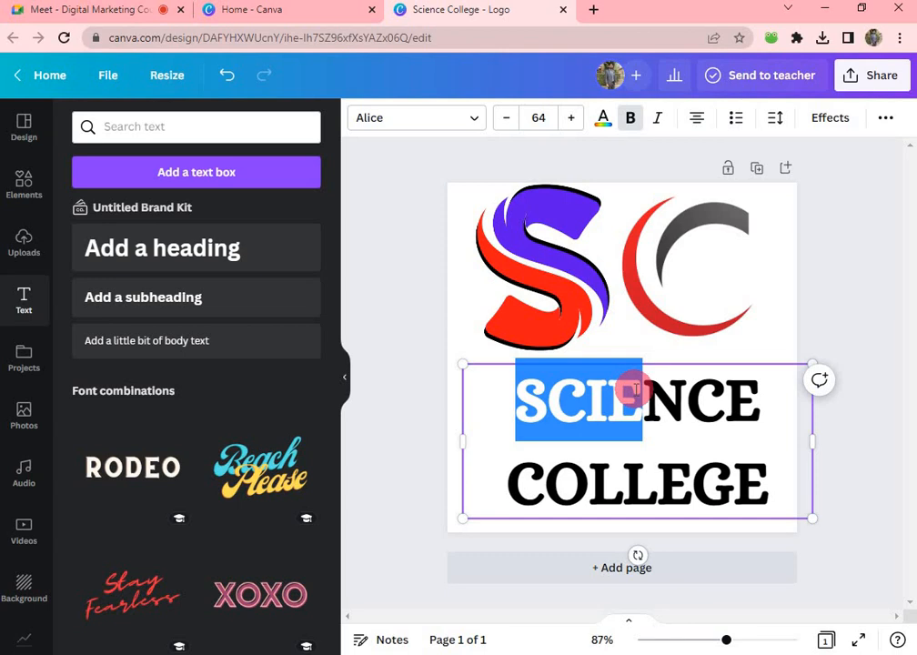
{"action": "left_click", "coordinate": [605, 119]}
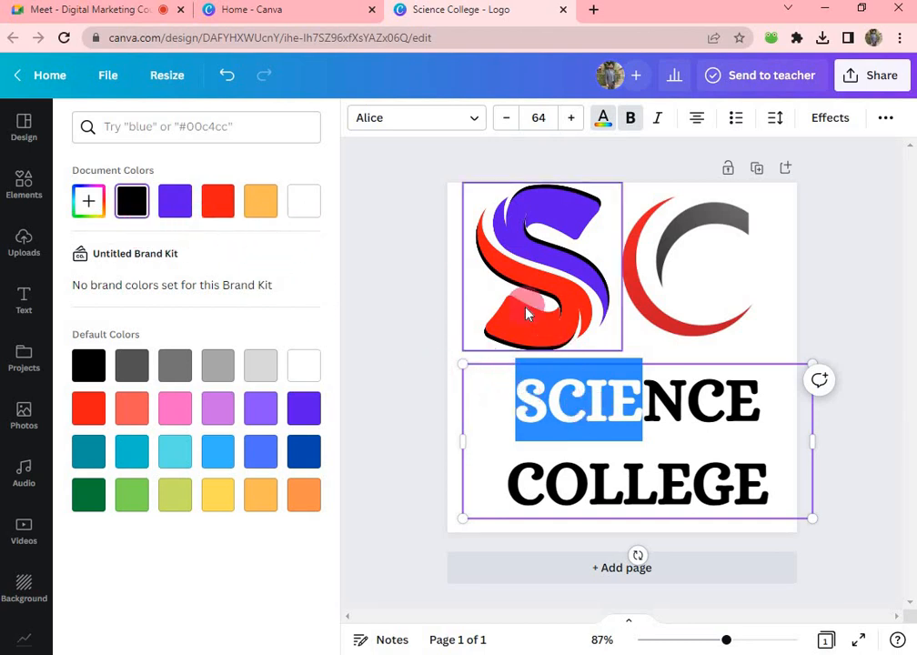
{"action": "left_click", "coordinate": [215, 206]}
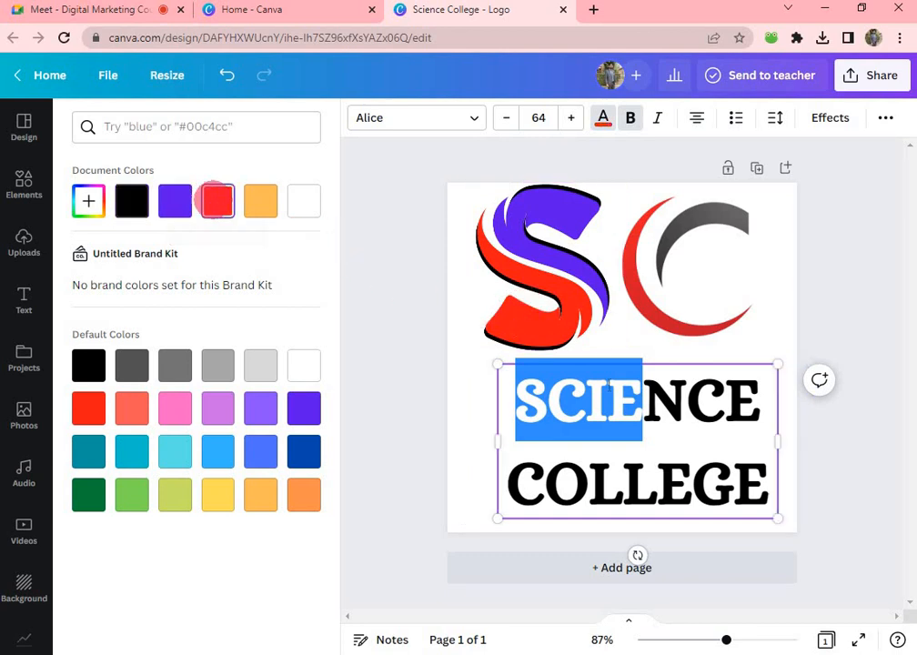
- Colour the letters NCE of SCIENCE violet, matching the upper part of the S graphic
{"action": "left_click", "coordinate": [655, 411]}
{"action": "left_click_drag", "start_coordinate": [655, 411], "coordinate": [749, 405]}
{"action": "left_click", "coordinate": [185, 211]}
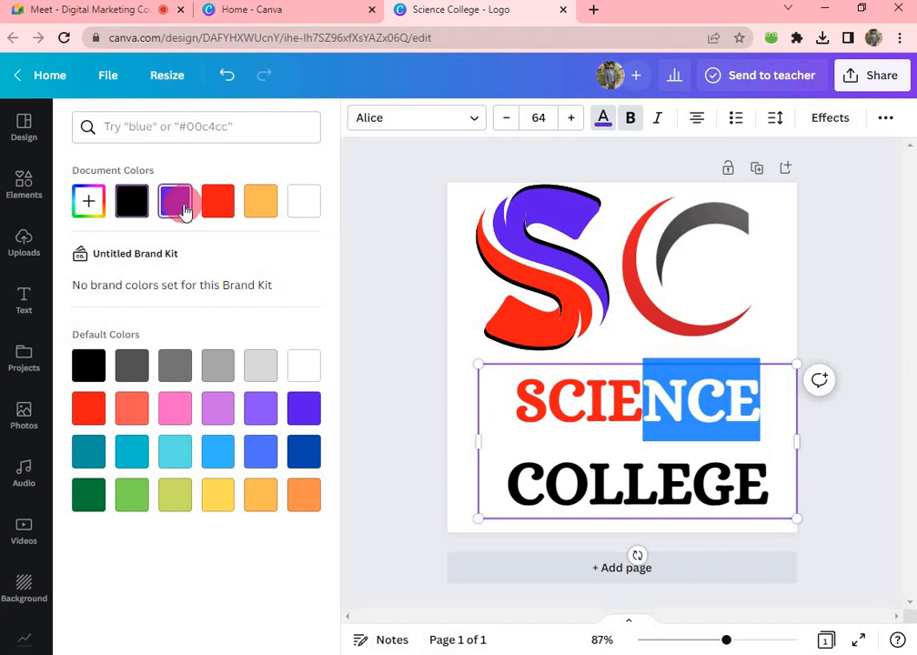
{"action": "left_click", "coordinate": [467, 286]}
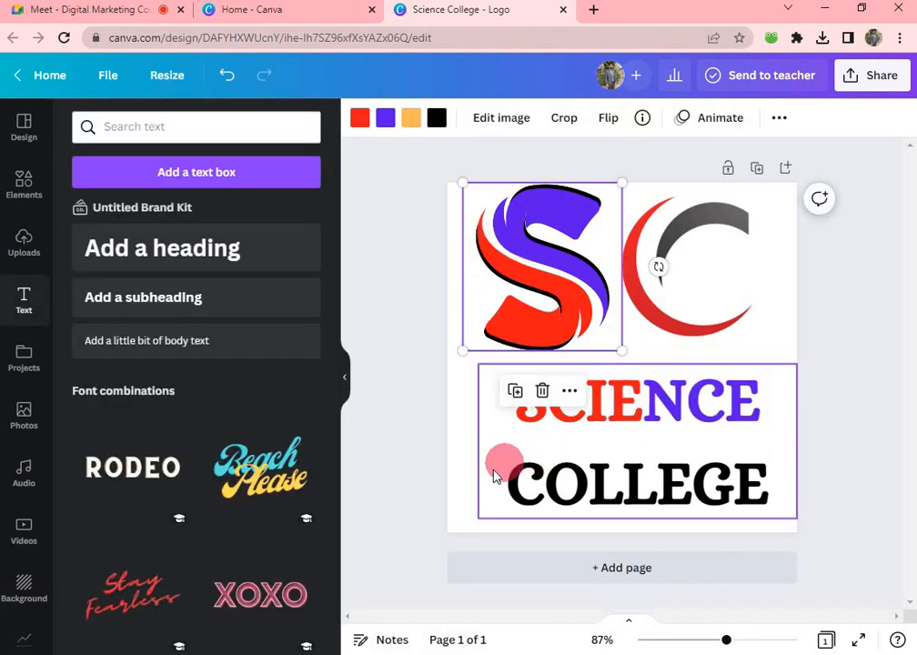
- Move the heading slightly up and colour the letters COLL of COLLEGE red
{"action": "left_click_drag", "start_coordinate": [492, 471], "coordinate": [651, 474]}
{"action": "double_click", "coordinate": [527, 476]}
{"action": "left_click", "coordinate": [528, 477]}
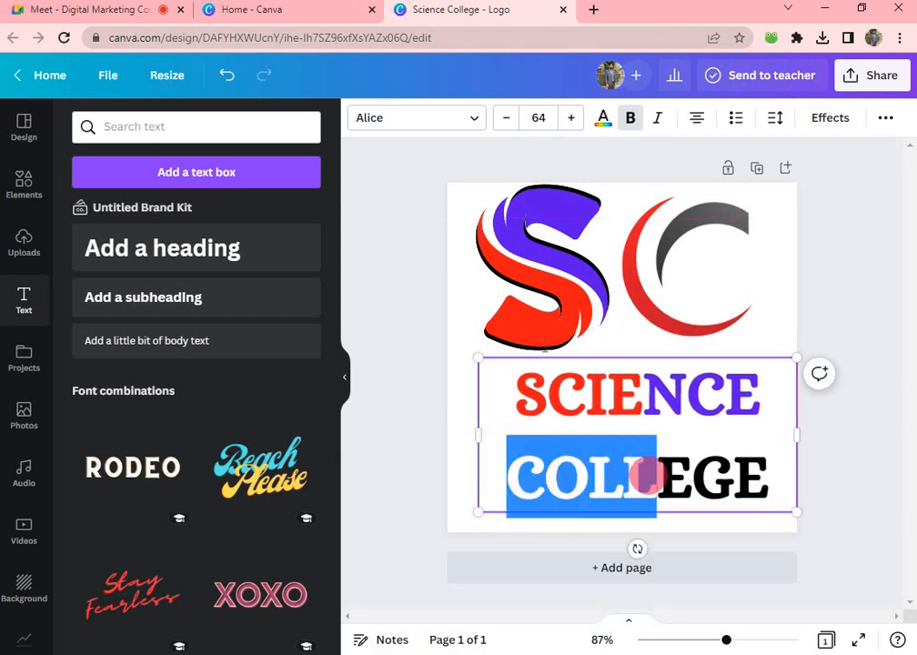
{"action": "left_click", "coordinate": [616, 126]}
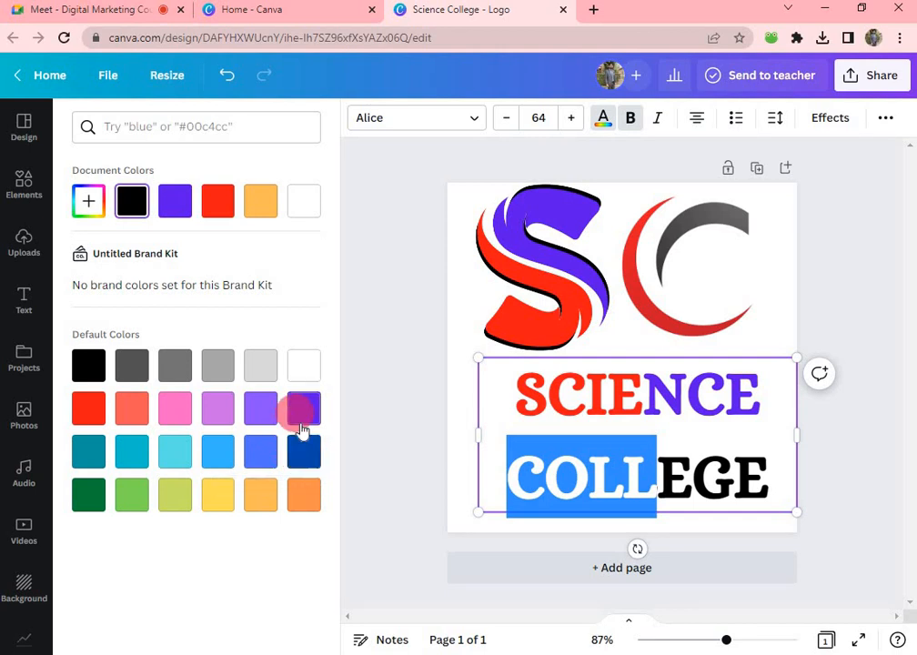
{"action": "left_click", "coordinate": [88, 414]}
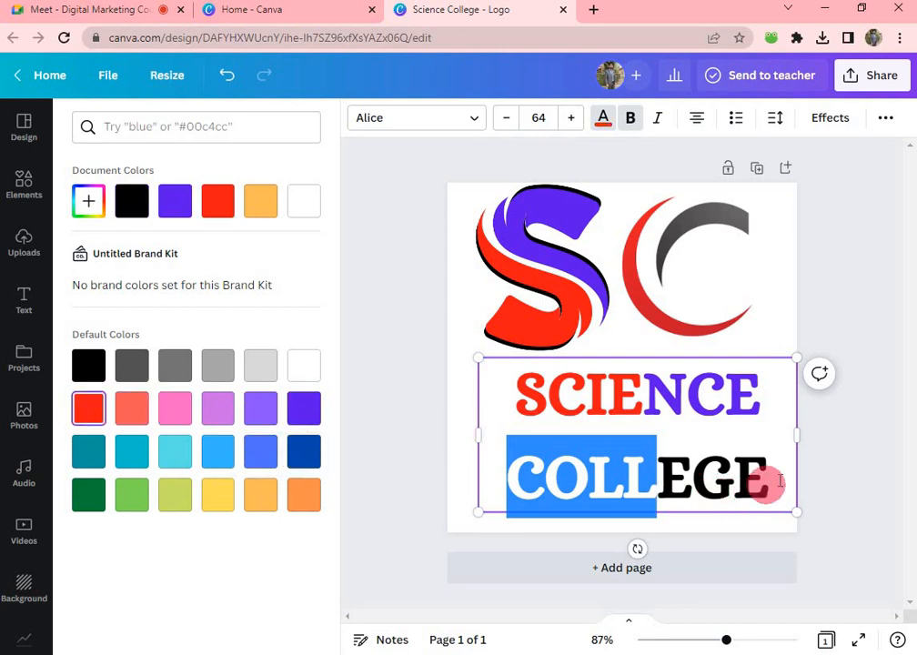
- Colour the letters EGE of COLLEGE medium grey and deselect the text
{"action": "left_click_drag", "start_coordinate": [778, 480], "coordinate": [658, 469]}
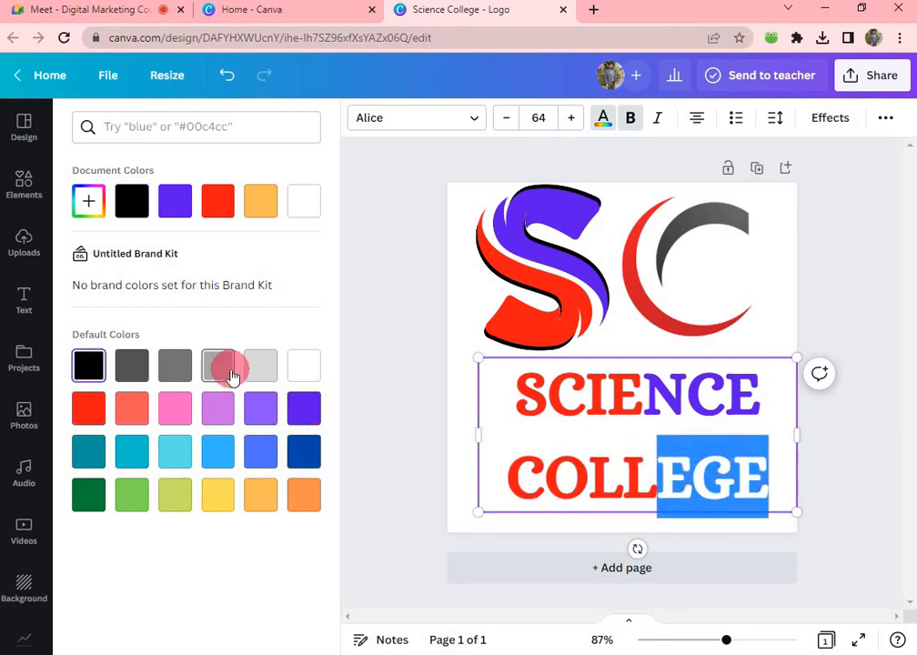
{"action": "left_click", "coordinate": [175, 366]}
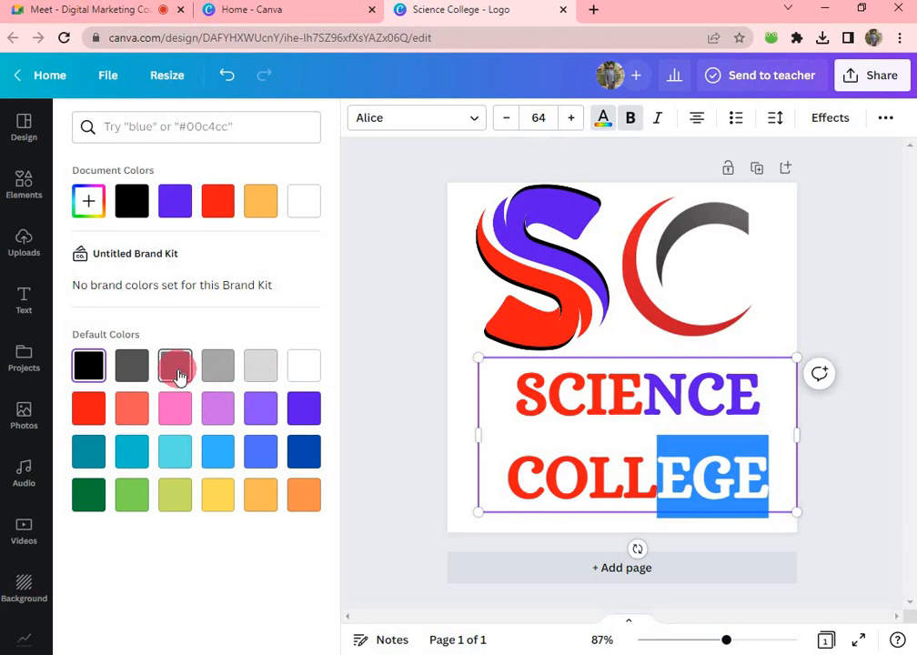
{"action": "left_click", "coordinate": [471, 342]}
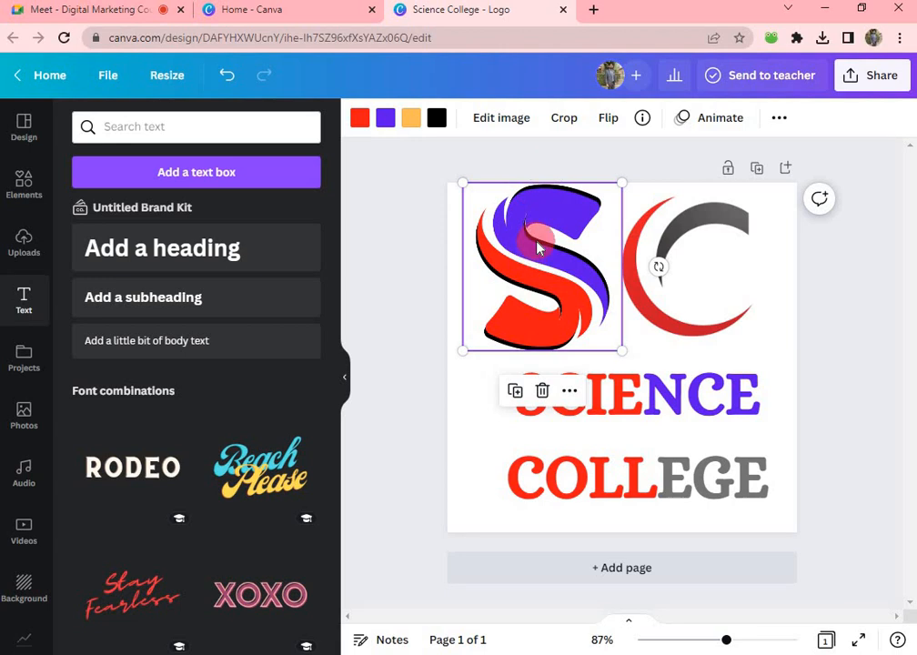
{"action": "left_click", "coordinate": [449, 260]}
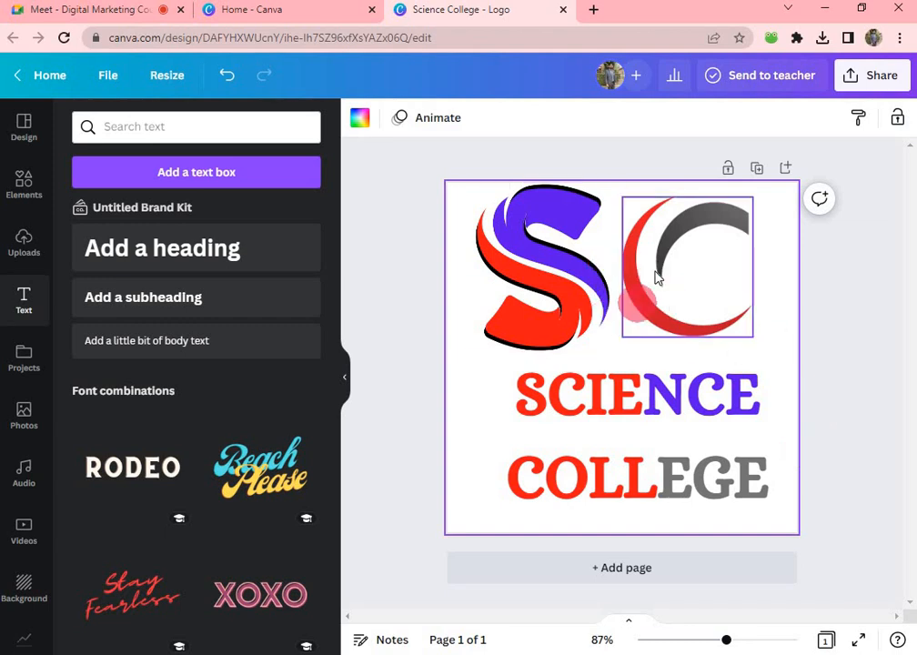
- Open the download settings for the finished logo design
{"action": "left_click", "coordinate": [866, 76]}
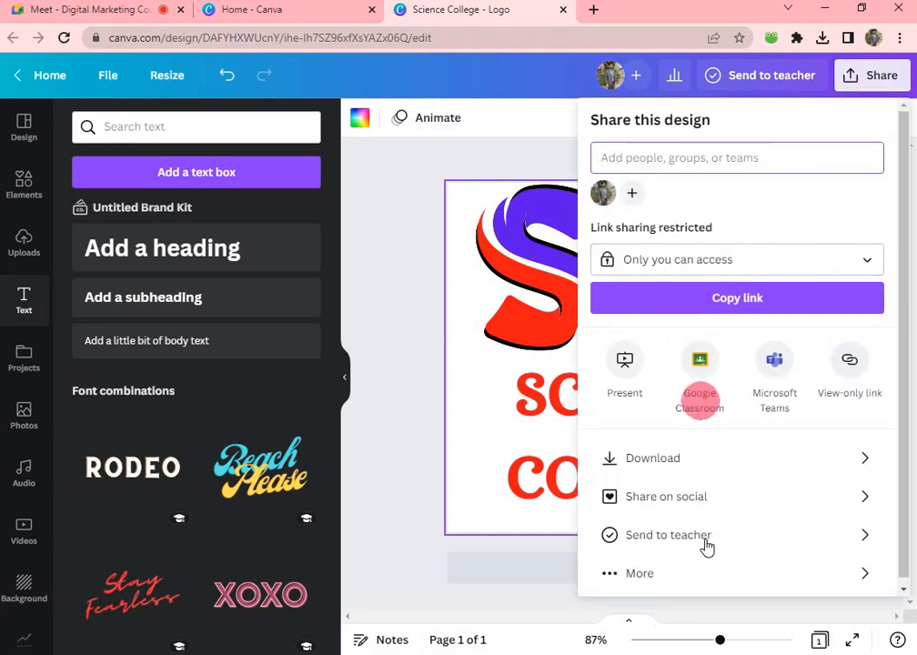
{"action": "left_click", "coordinate": [686, 465]}
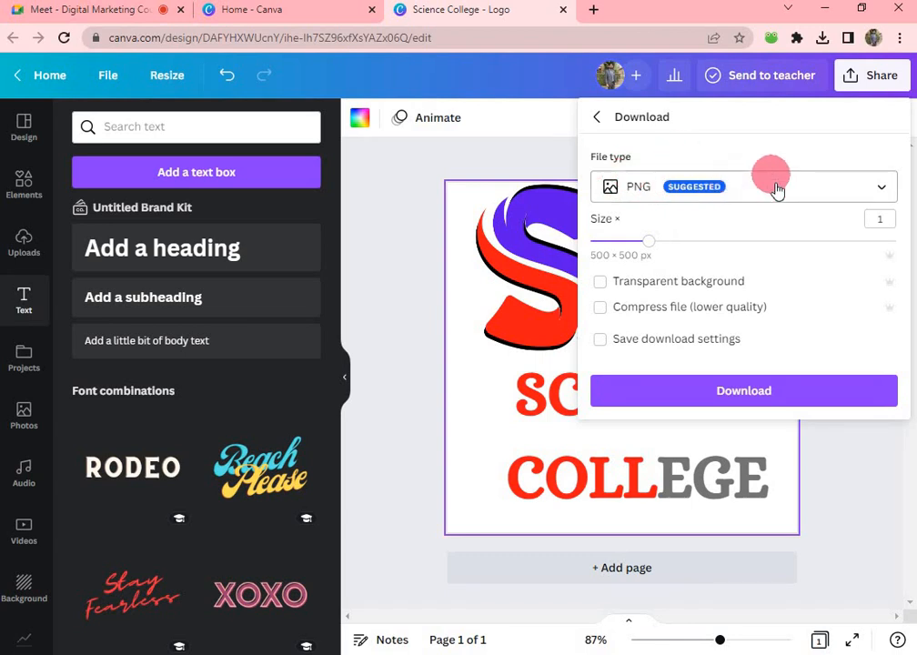
- Switch to the Google Meet call, admit the waiting participant, and return to the Canva logo design
{"action": "left_click", "coordinate": [126, 12]}
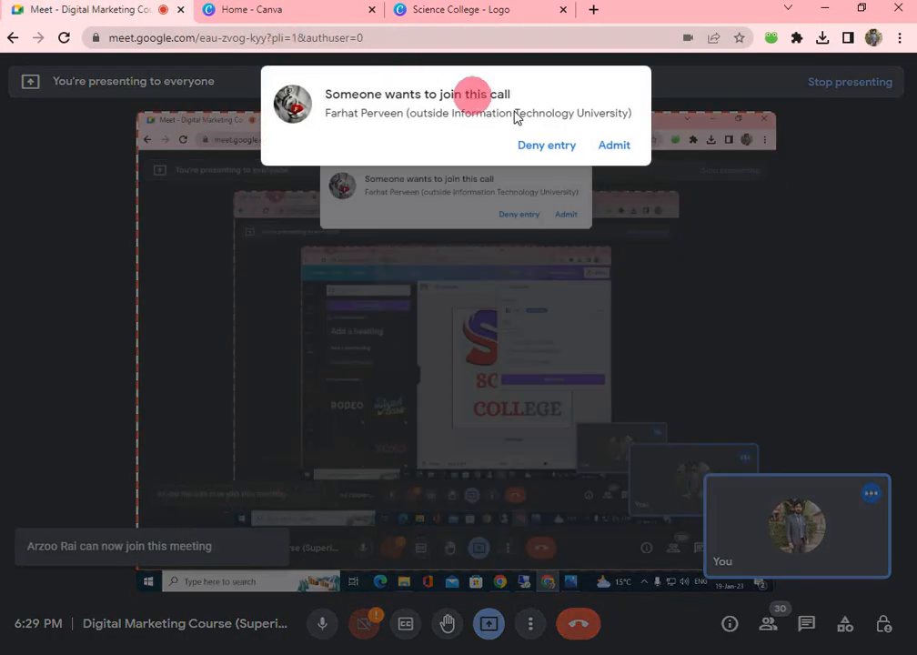
{"action": "left_click", "coordinate": [608, 146]}
{"action": "left_click", "coordinate": [491, 13]}
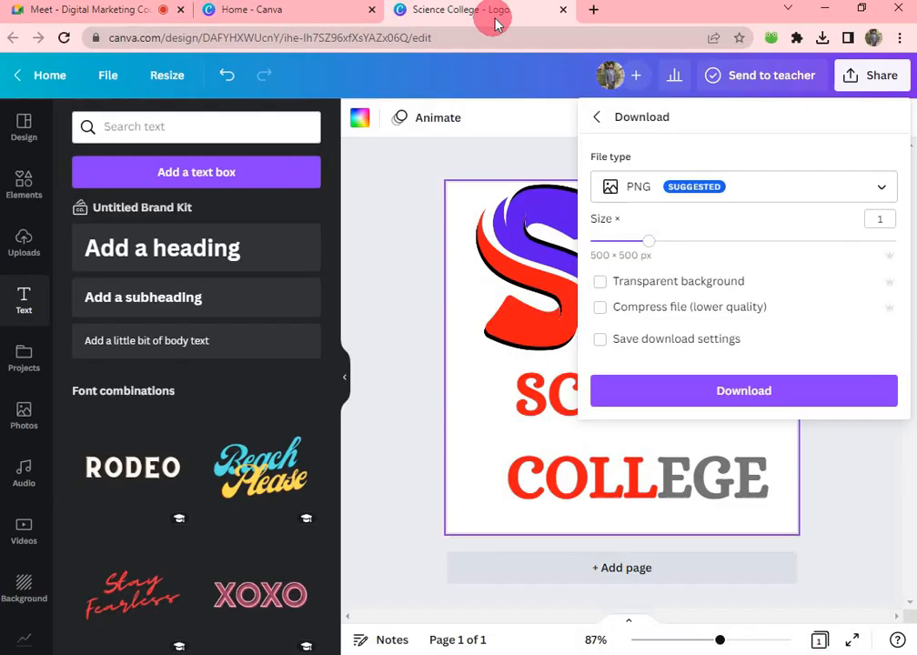
- Expand the download file types, admit the next waiting participant in Google Meet, and return to the Canva logo design
{"action": "left_click", "coordinate": [802, 195]}
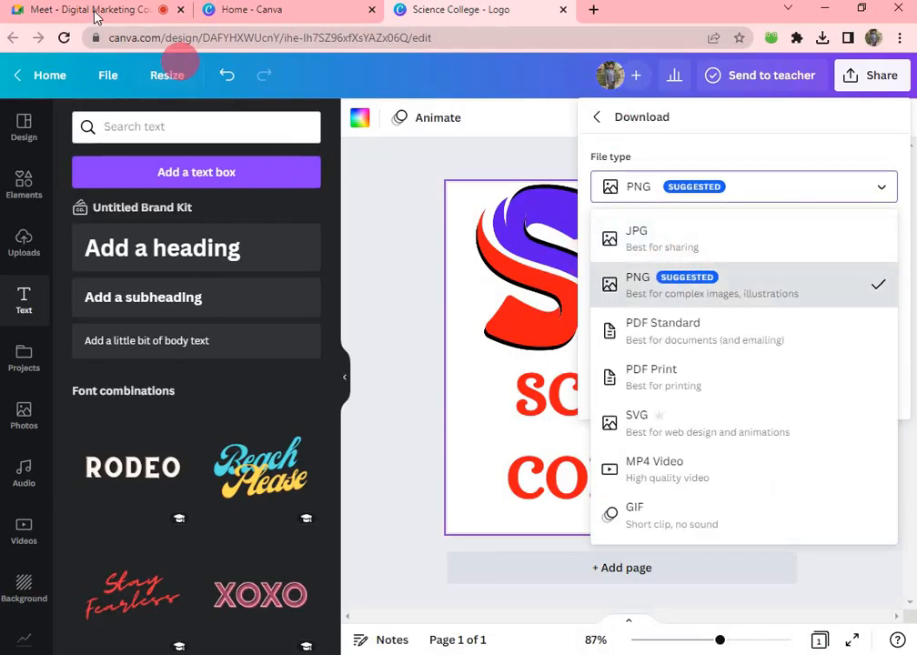
{"action": "left_click", "coordinate": [145, 11]}
{"action": "left_click", "coordinate": [605, 147]}
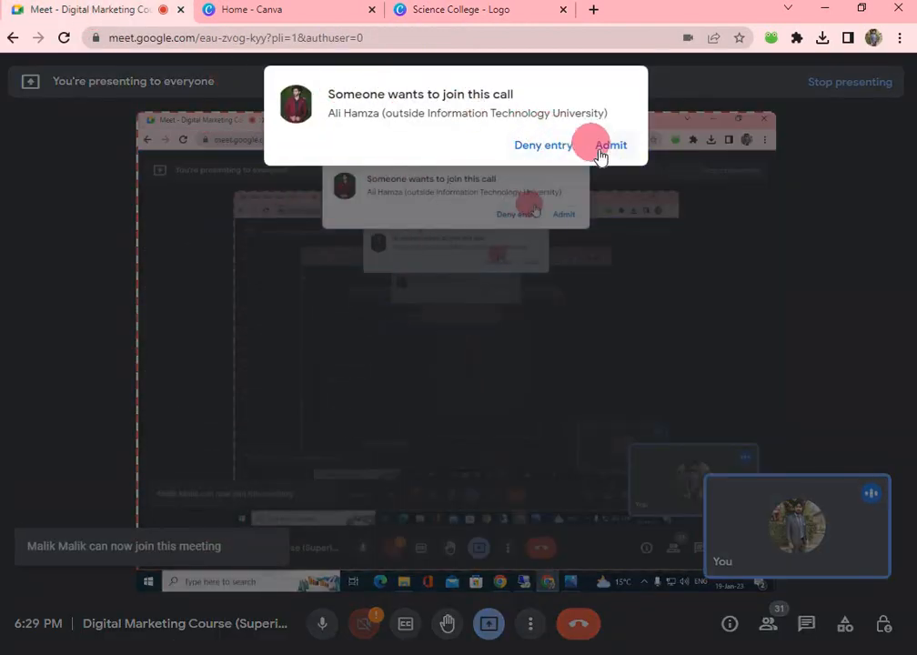
{"action": "left_click", "coordinate": [468, 18]}
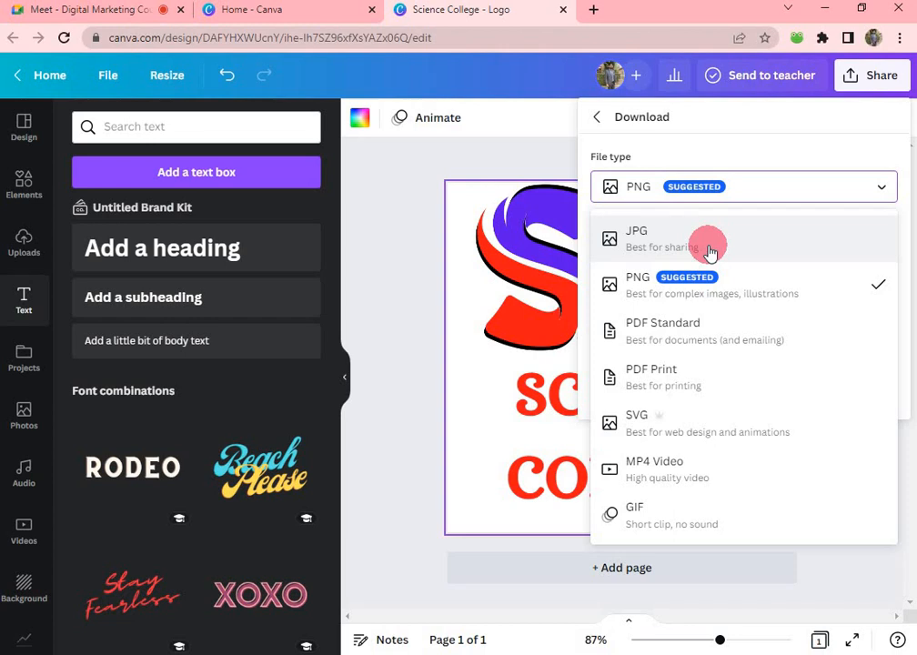
- Compare the download options offered for the PNG and JPG file types
{"action": "left_click", "coordinate": [661, 289]}
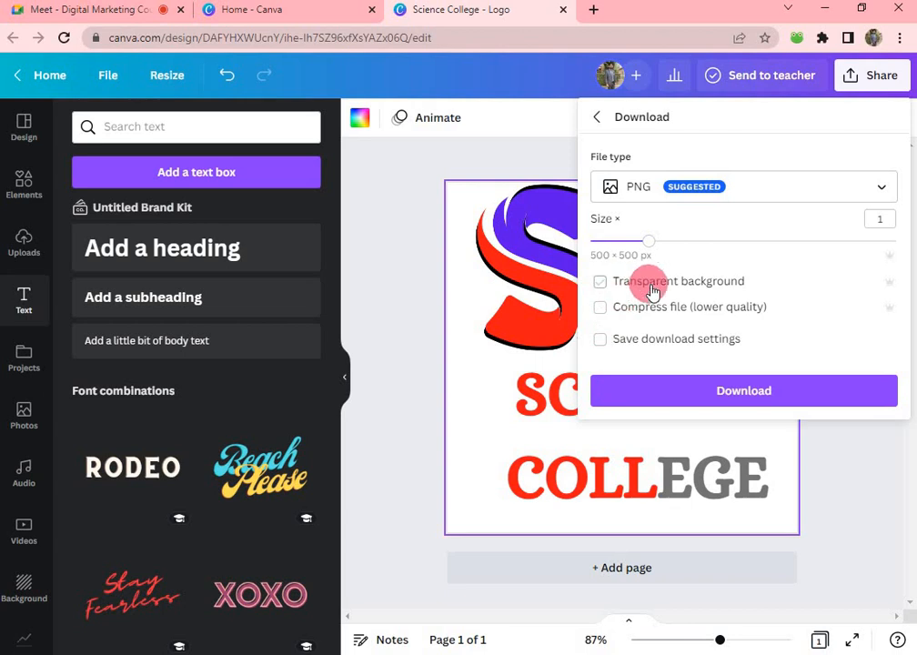
{"action": "left_click", "coordinate": [620, 289]}
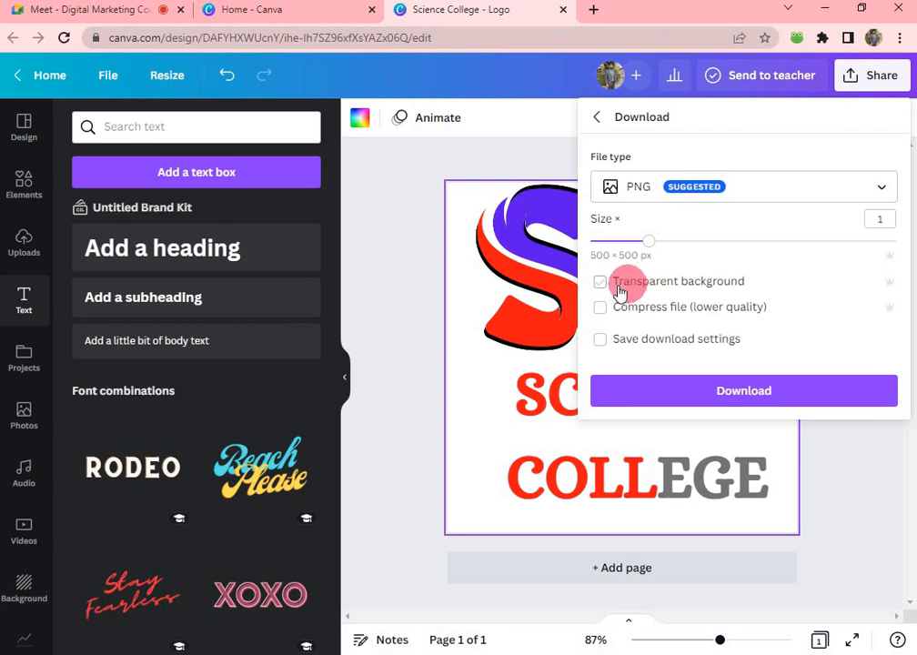
{"action": "left_click", "coordinate": [677, 314]}
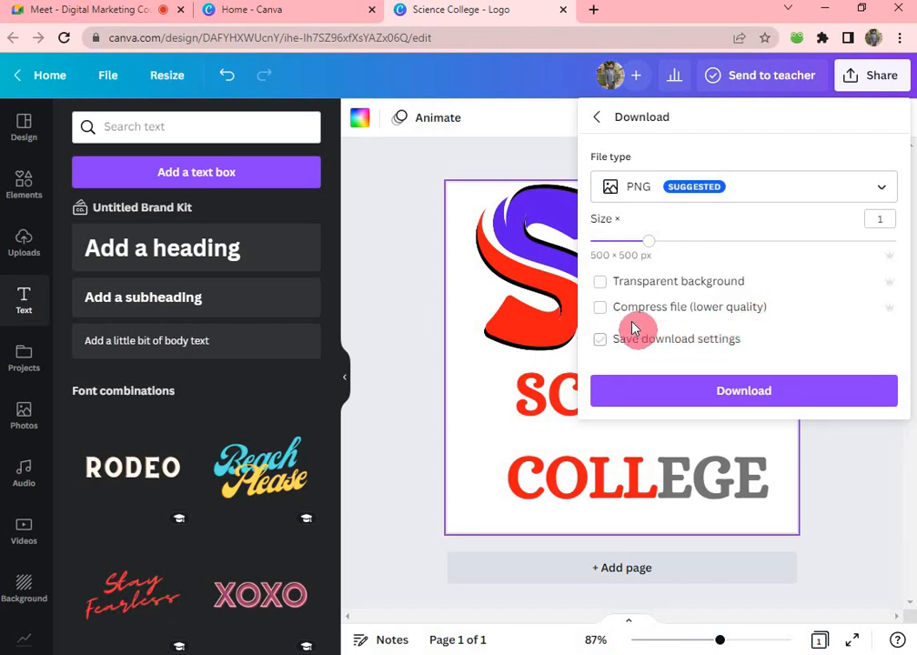
{"action": "left_click", "coordinate": [755, 191]}
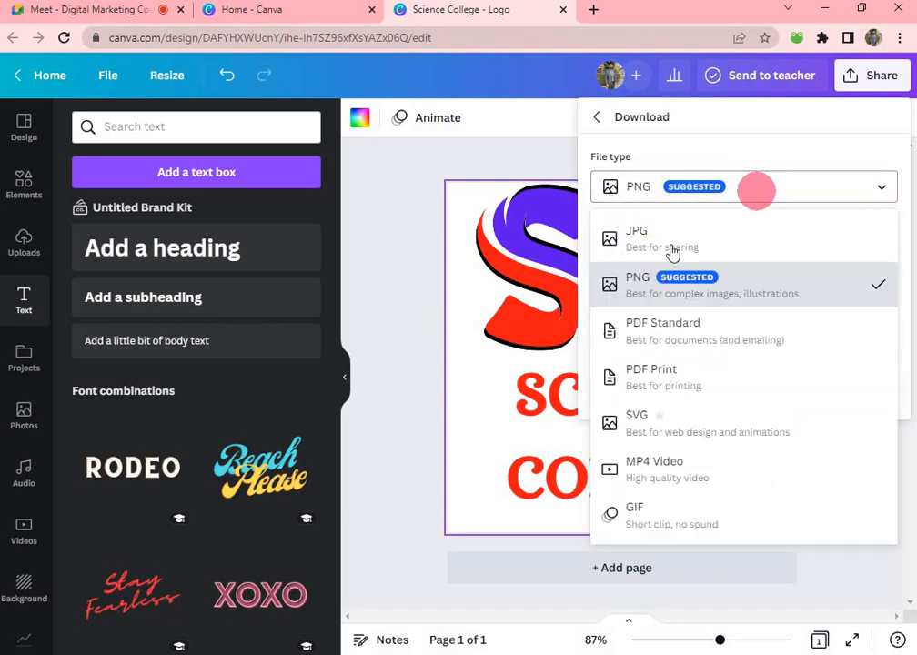
{"action": "left_click", "coordinate": [671, 246]}
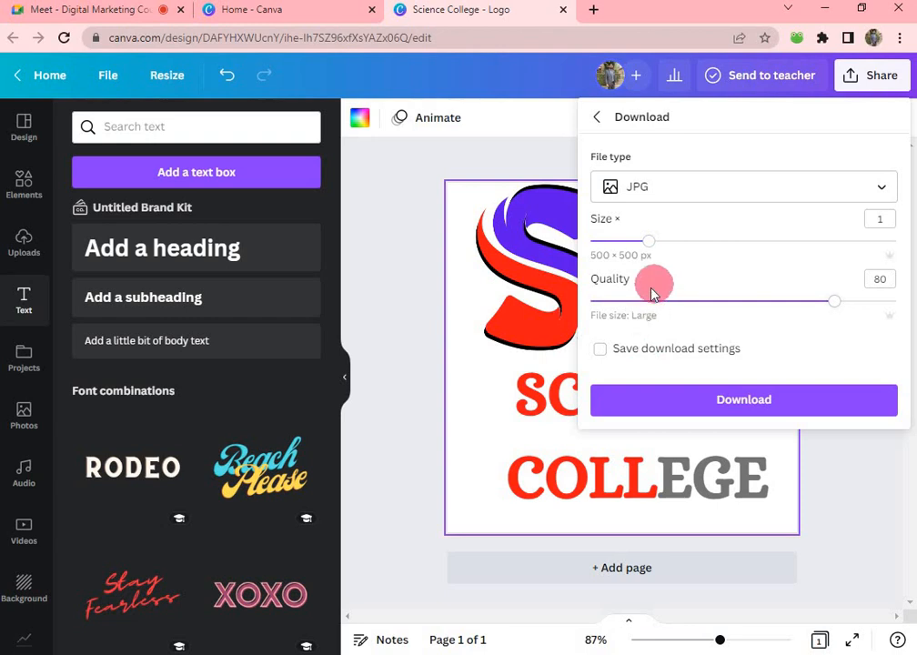
{"action": "left_click", "coordinate": [643, 314]}
- Set the file type back to PNG and download the logo with a transparent background
{"action": "left_click", "coordinate": [661, 187]}
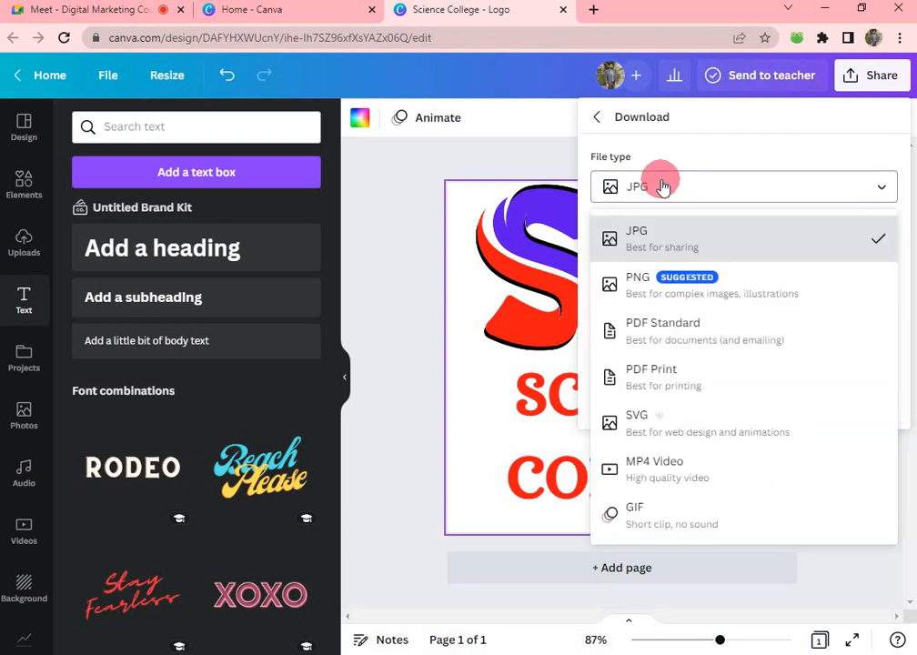
{"action": "left_click", "coordinate": [671, 293]}
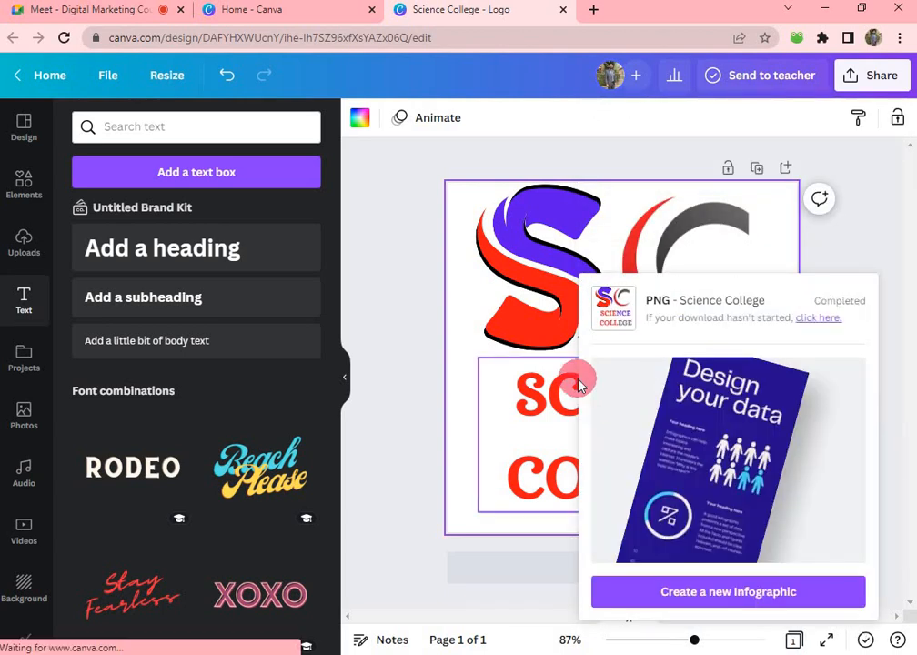
{"action": "left_click", "coordinate": [664, 232]}
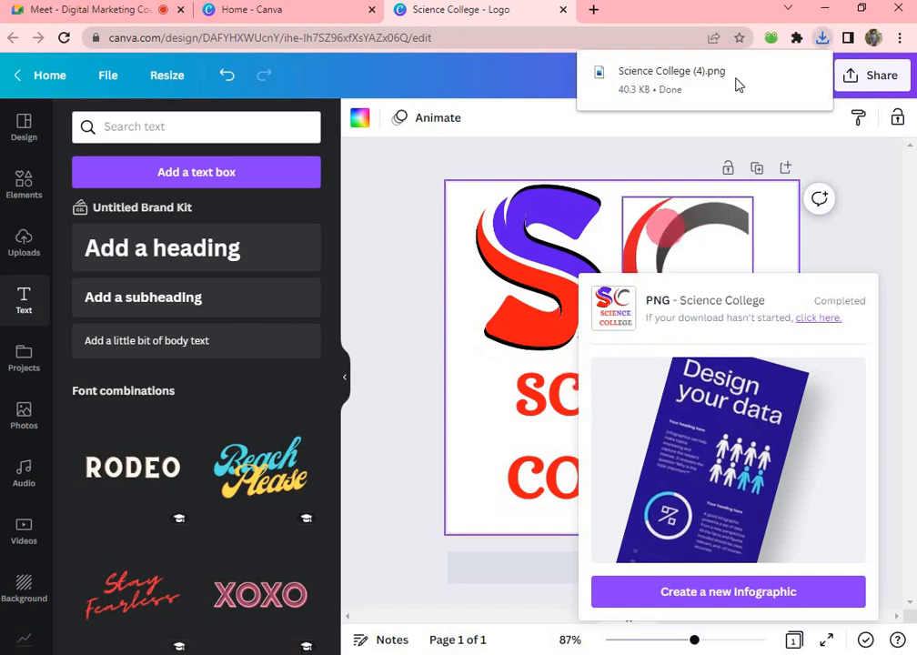
- View the downloaded Science College (4) image from the Downloads folder, minimise the viewer, and return to the browser
{"action": "left_click", "coordinate": [824, 8]}
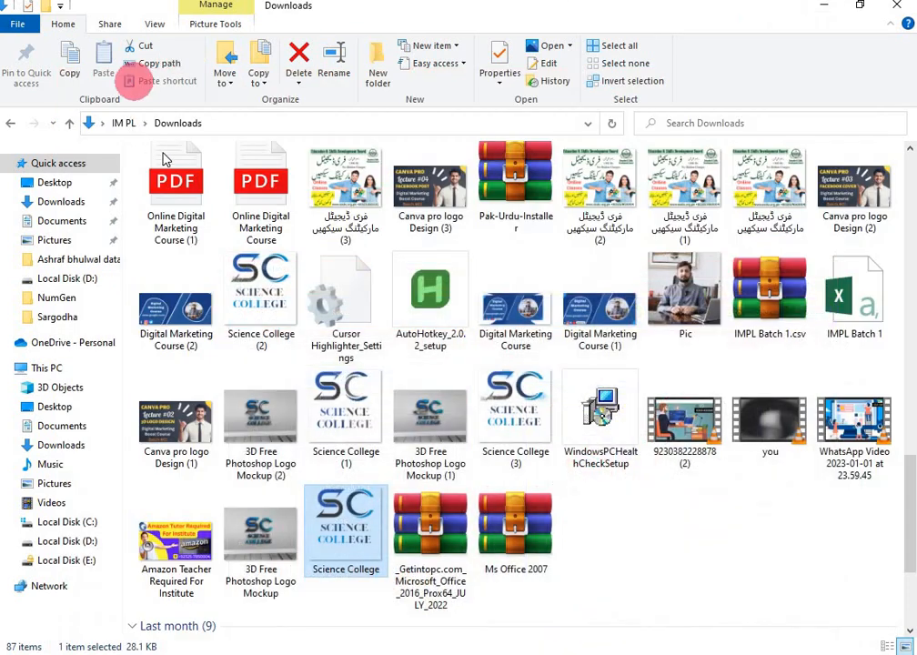
{"action": "scroll", "coordinate": [195, 205], "scroll_direction": "up", "scroll_amount": 15}
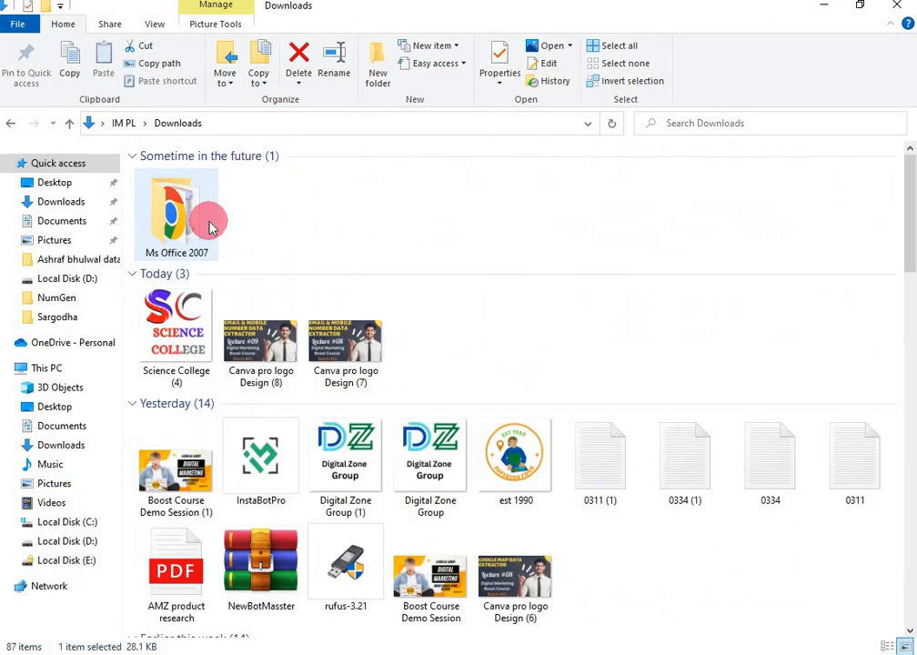
{"action": "double_click", "coordinate": [196, 318]}
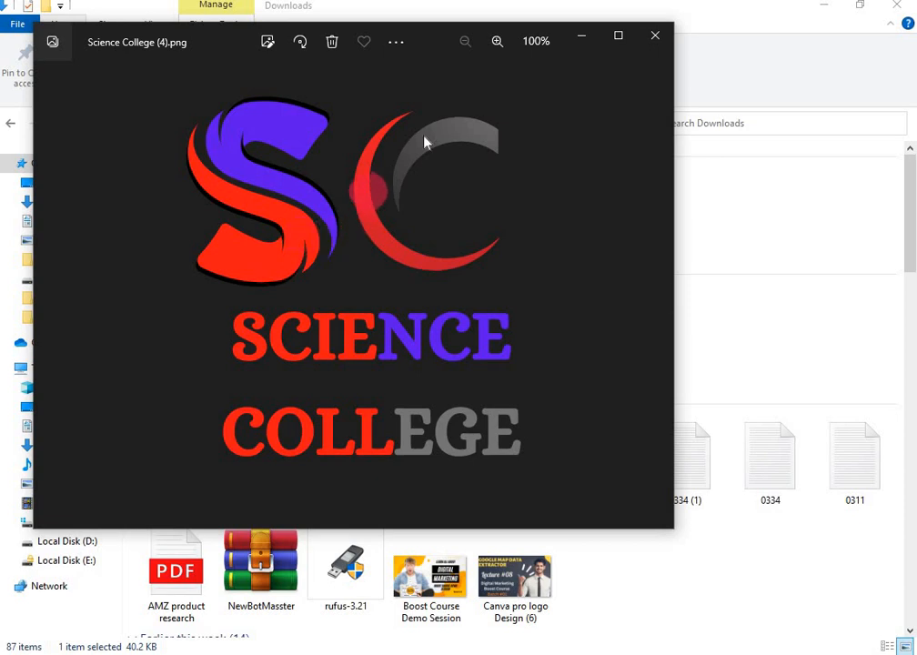
{"action": "left_click", "coordinate": [583, 40]}
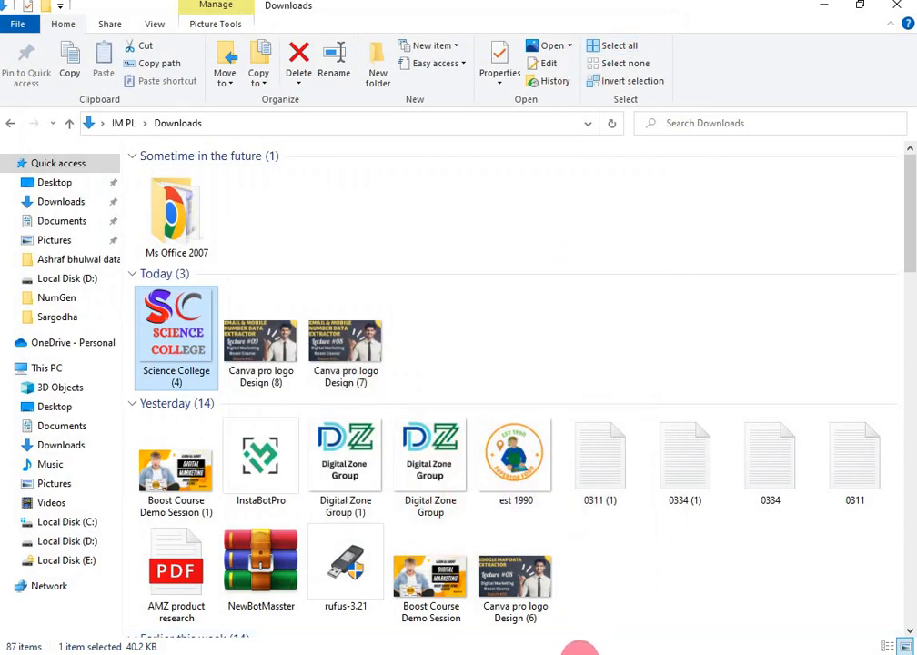
{"action": "left_click", "coordinate": [588, 654]}
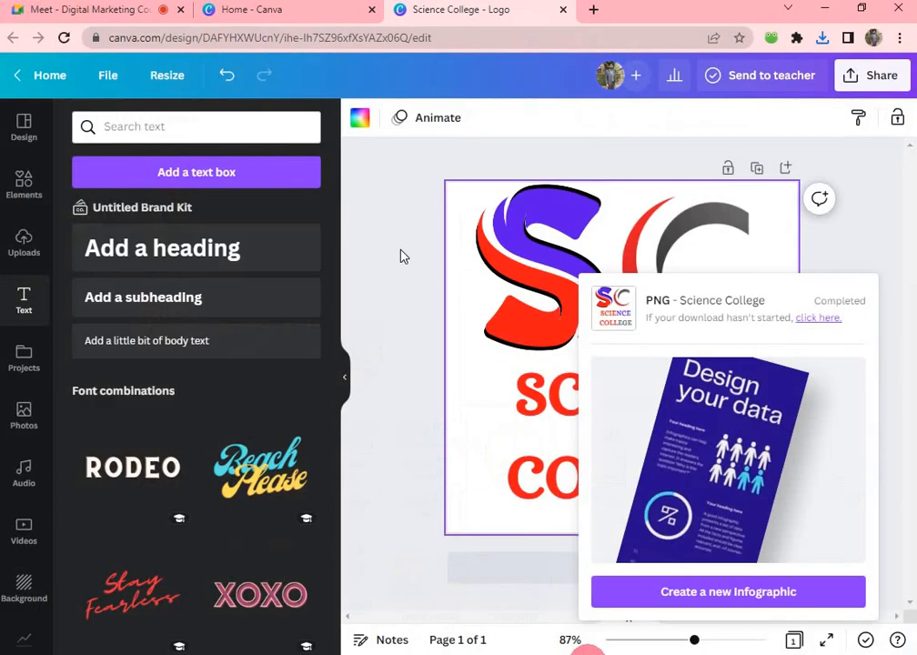
- Search for photopea in a new browser tab and open the Photopea online photo editor
{"action": "left_click", "coordinate": [591, 9]}
{"action": "type", "text": "p"}
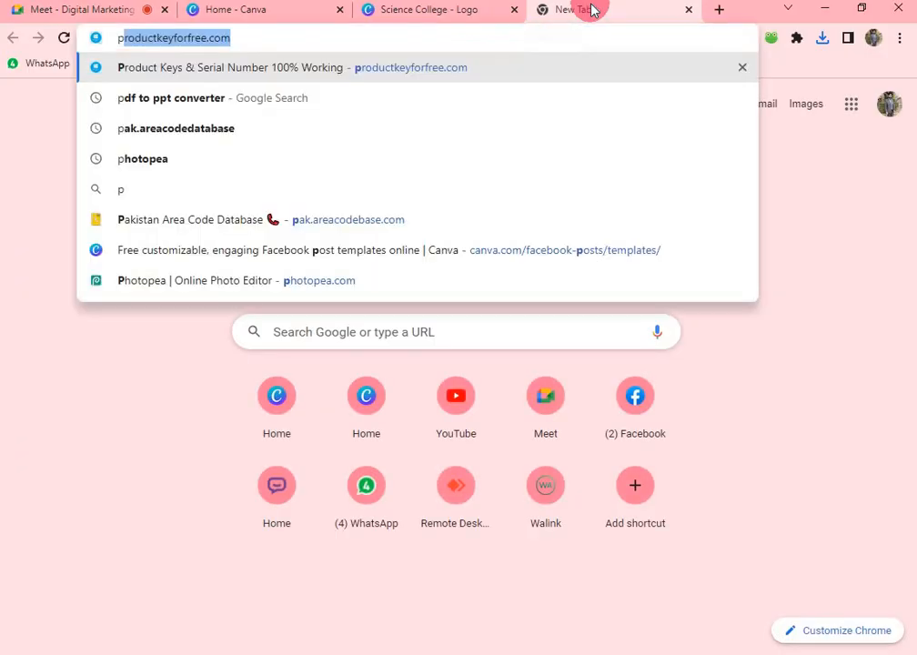
{"action": "type", "text": "hto"}
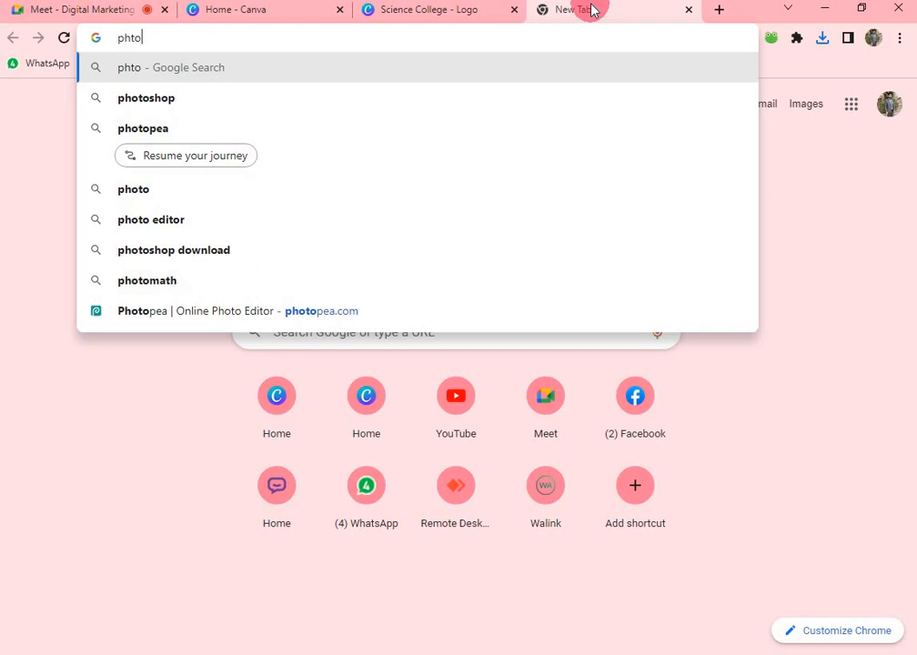
{"action": "key", "text": "Down"}
{"action": "key", "text": "Down"}
{"action": "key", "text": "Return"}
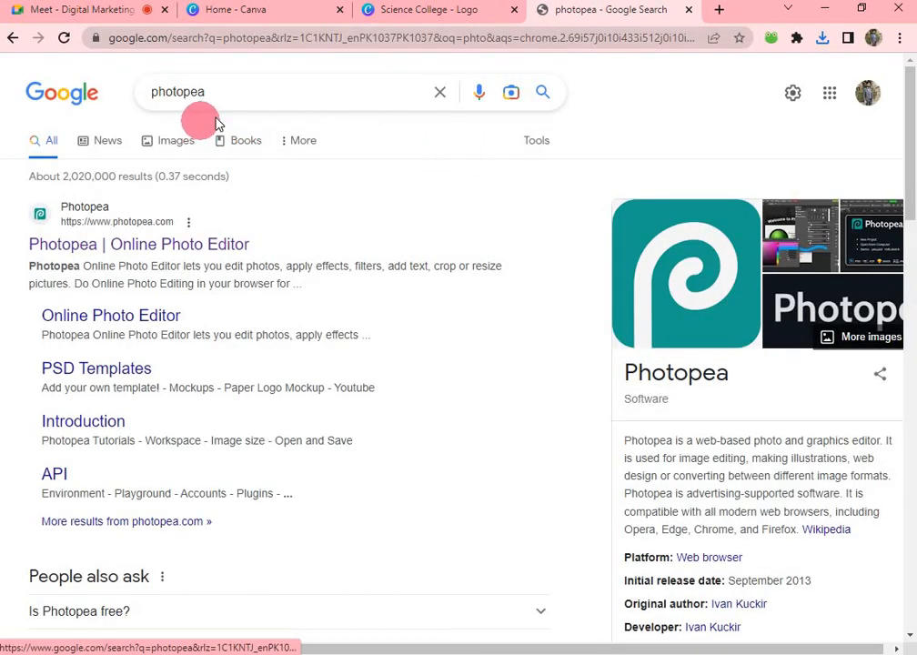
{"action": "left_click", "coordinate": [57, 240]}
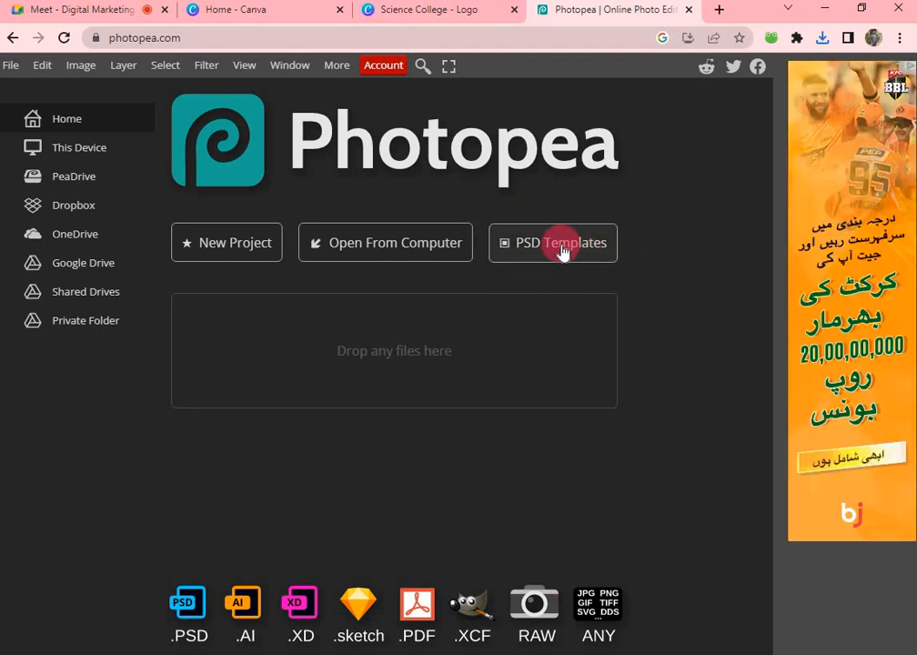
- Open Photopea's PSD template gallery and look through the templates for a suitable 3D logo mockup
{"action": "left_click", "coordinate": [559, 248]}
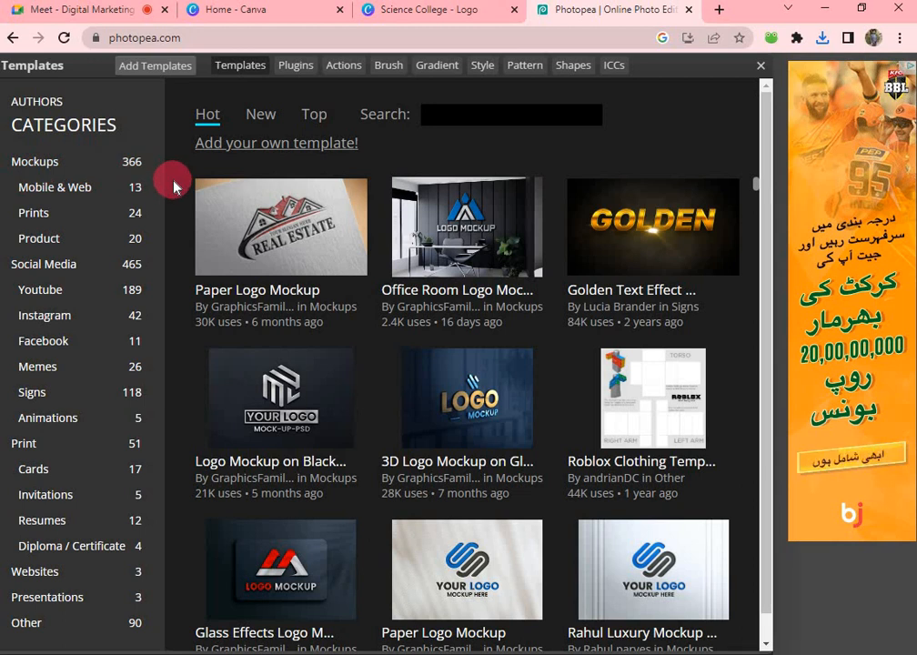
{"action": "left_click", "coordinate": [24, 166]}
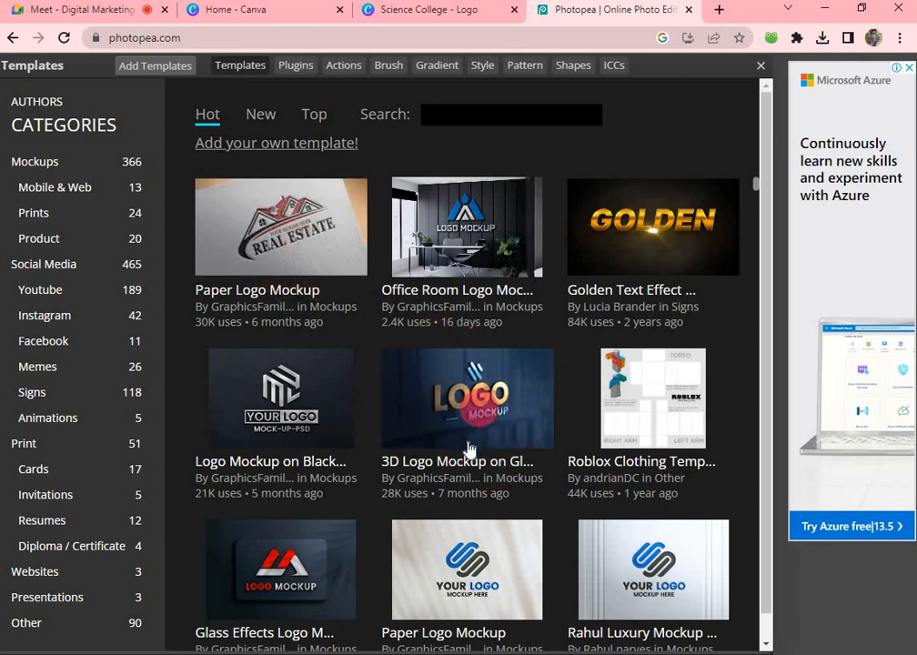
{"action": "scroll", "coordinate": [480, 455], "scroll_direction": "down", "scroll_amount": 2}
{"action": "scroll", "coordinate": [480, 455], "scroll_direction": "down", "scroll_amount": 4}
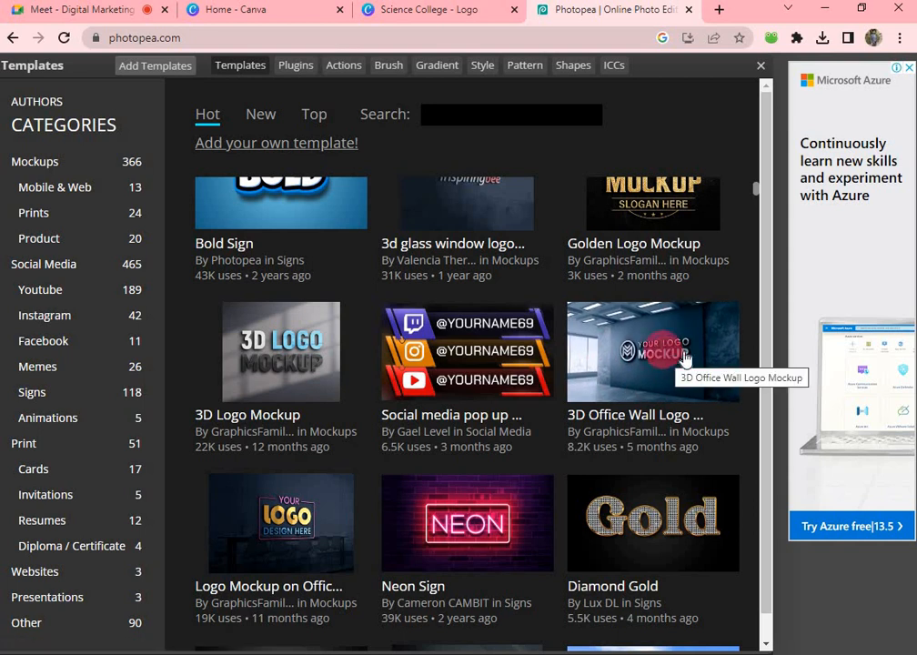
{"action": "scroll", "coordinate": [628, 391], "scroll_direction": "down", "scroll_amount": 4}
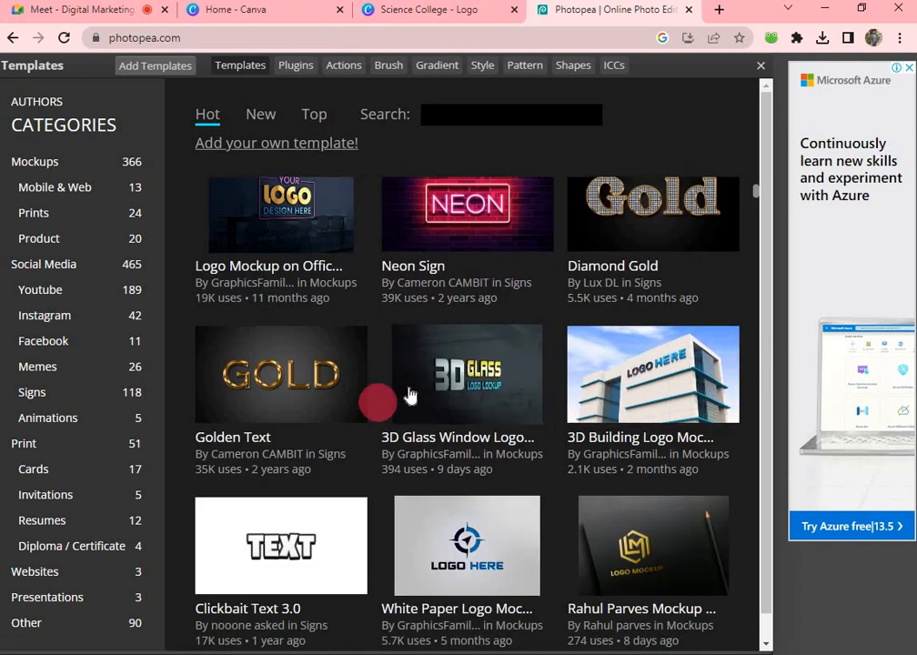
{"action": "scroll", "coordinate": [409, 395], "scroll_direction": "down", "scroll_amount": 5}
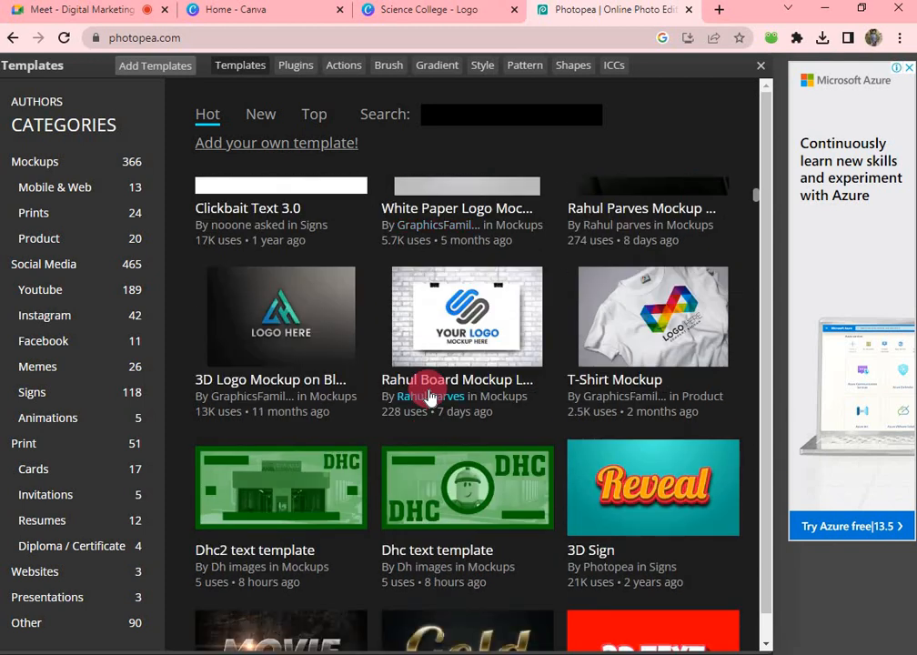
{"action": "scroll", "coordinate": [429, 397], "scroll_direction": "down", "scroll_amount": 6}
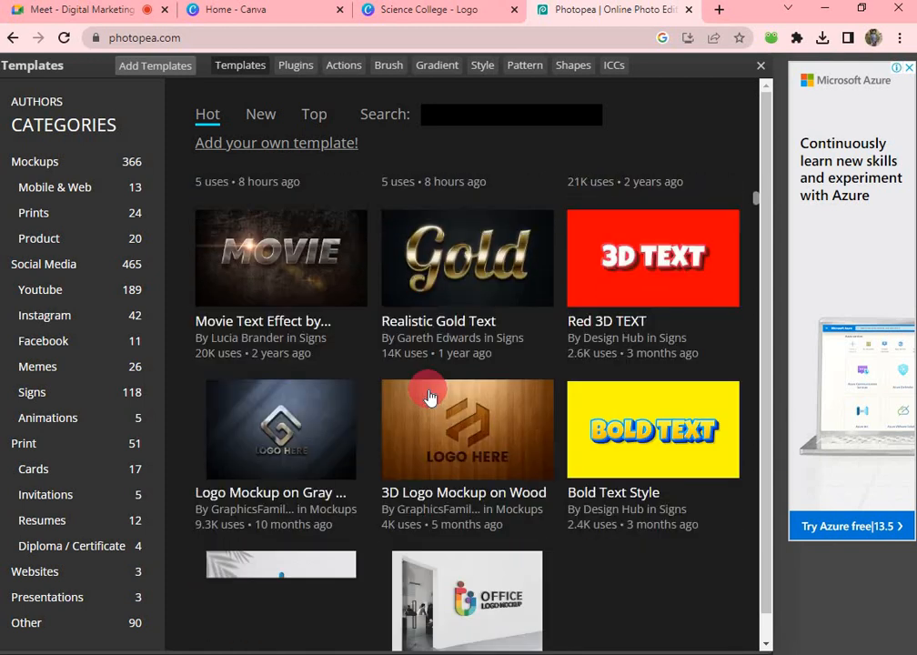
{"action": "scroll", "coordinate": [429, 394], "scroll_direction": "down", "scroll_amount": 6}
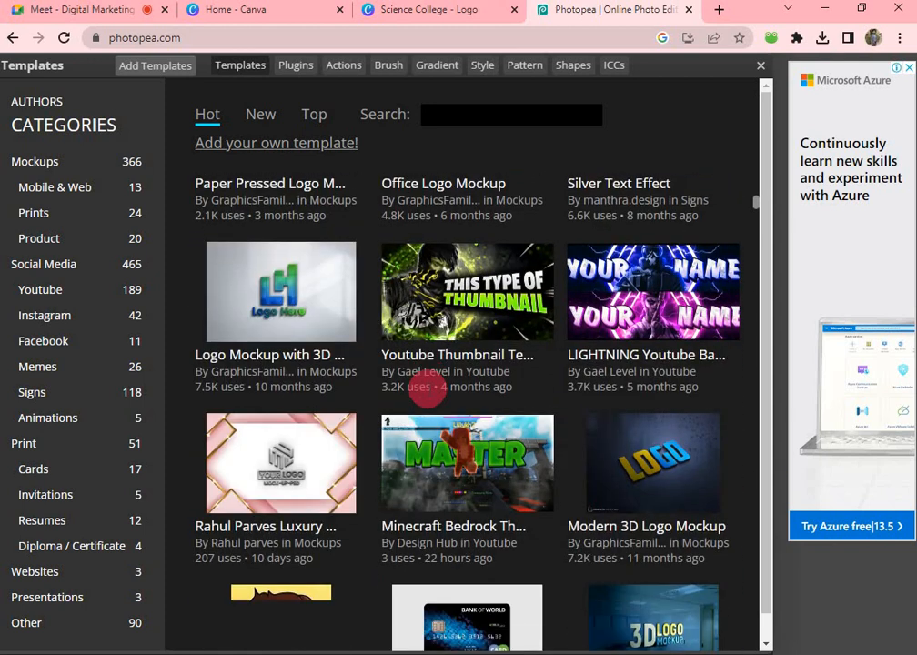
{"action": "scroll", "coordinate": [429, 398], "scroll_direction": "down", "scroll_amount": 6}
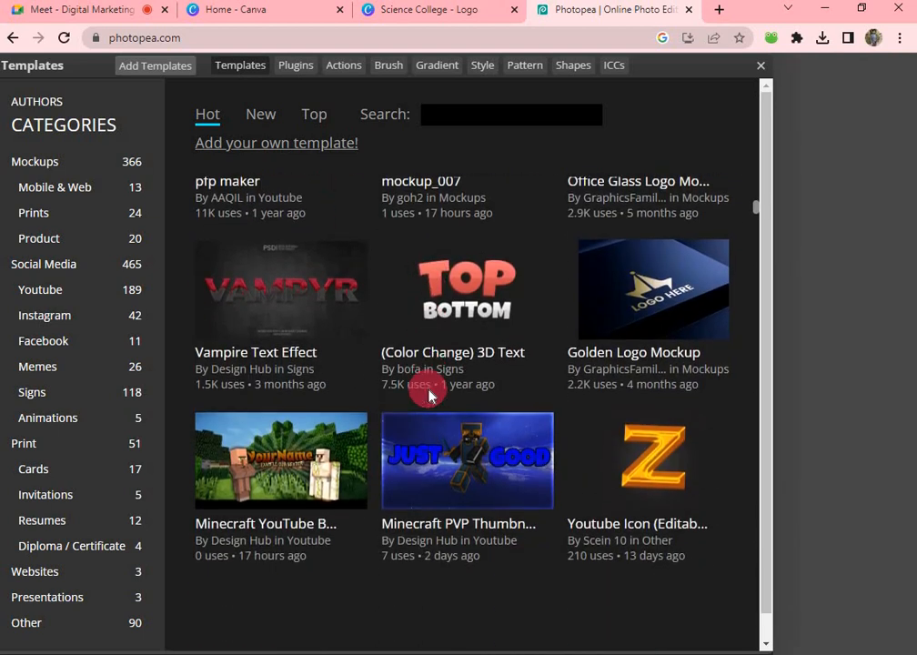
{"action": "scroll", "coordinate": [429, 397], "scroll_direction": "down", "scroll_amount": 6}
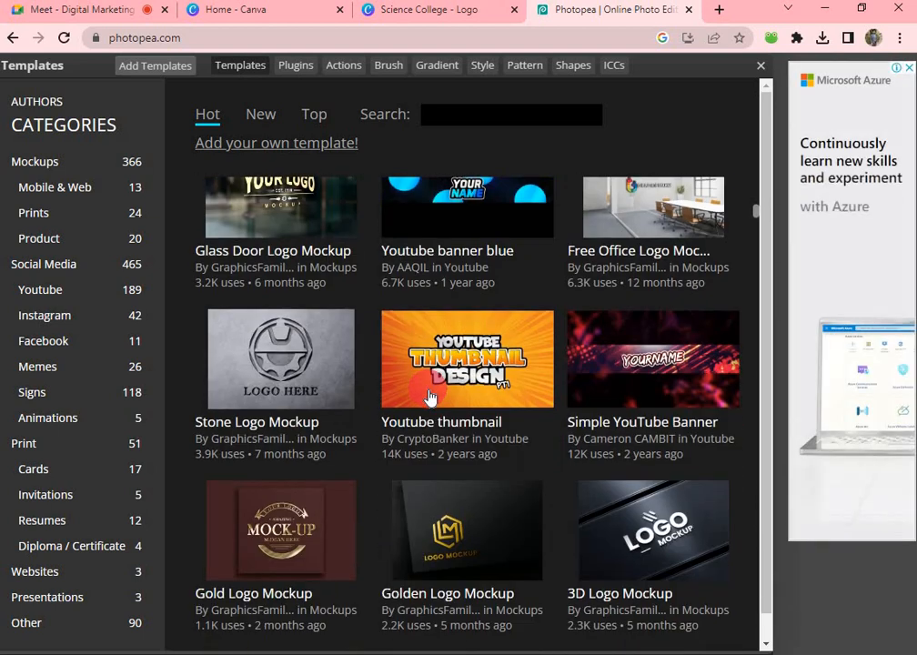
{"action": "scroll", "coordinate": [426, 389], "scroll_direction": "down", "scroll_amount": 1}
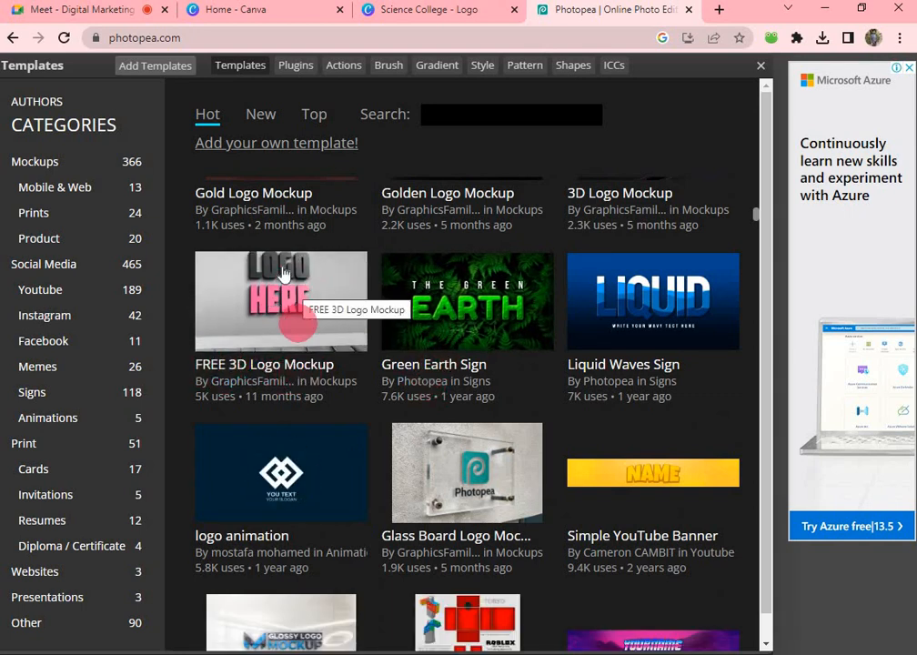
- Choose the FREE 3D Logo Mockup template and load it in the editor through its Photopea link
{"action": "left_click", "coordinate": [293, 376]}
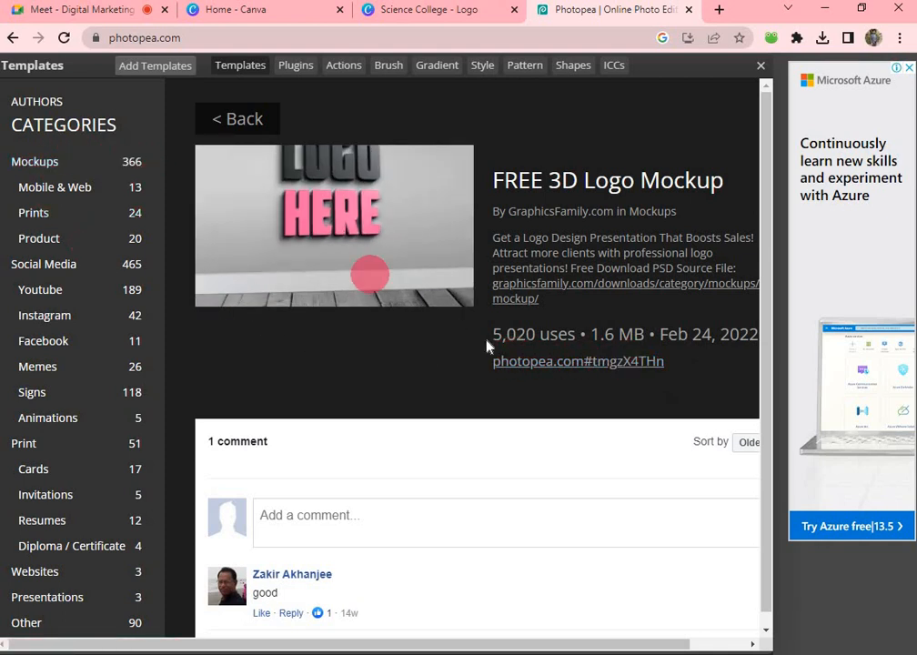
{"action": "left_click", "coordinate": [612, 365]}
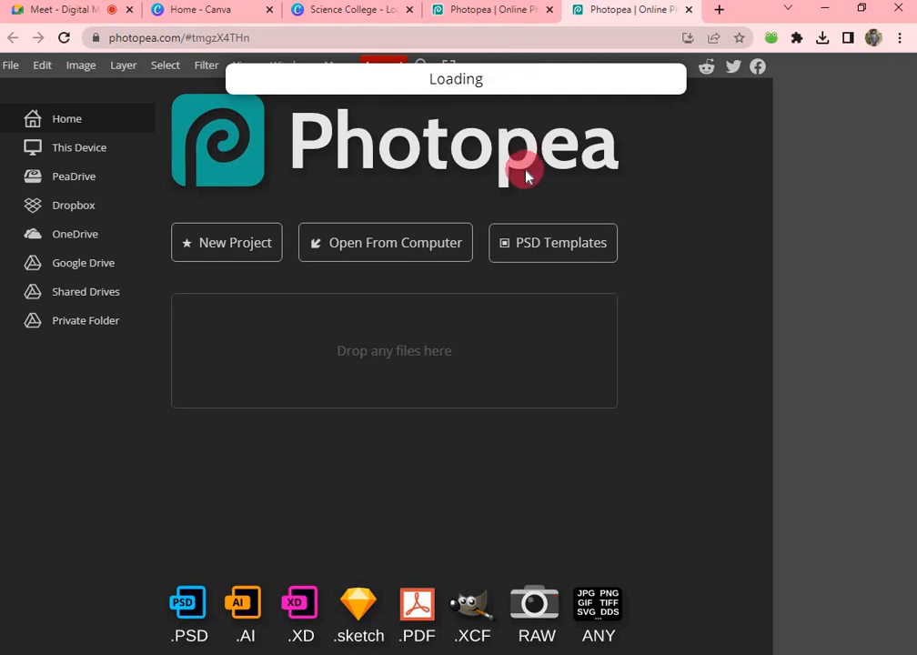
{"action": "left_click", "coordinate": [479, 14]}
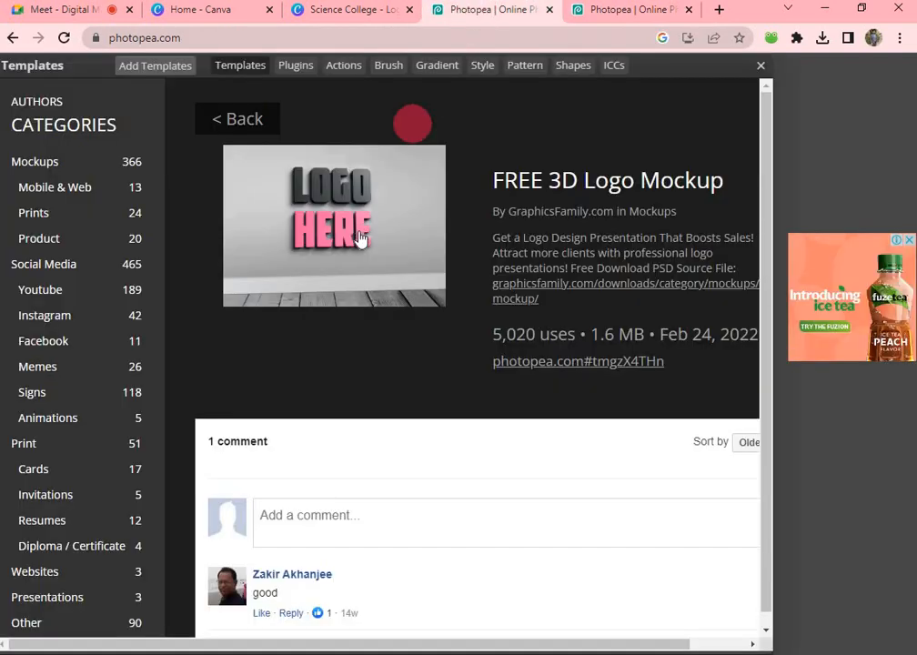
{"action": "left_click", "coordinate": [626, 11]}
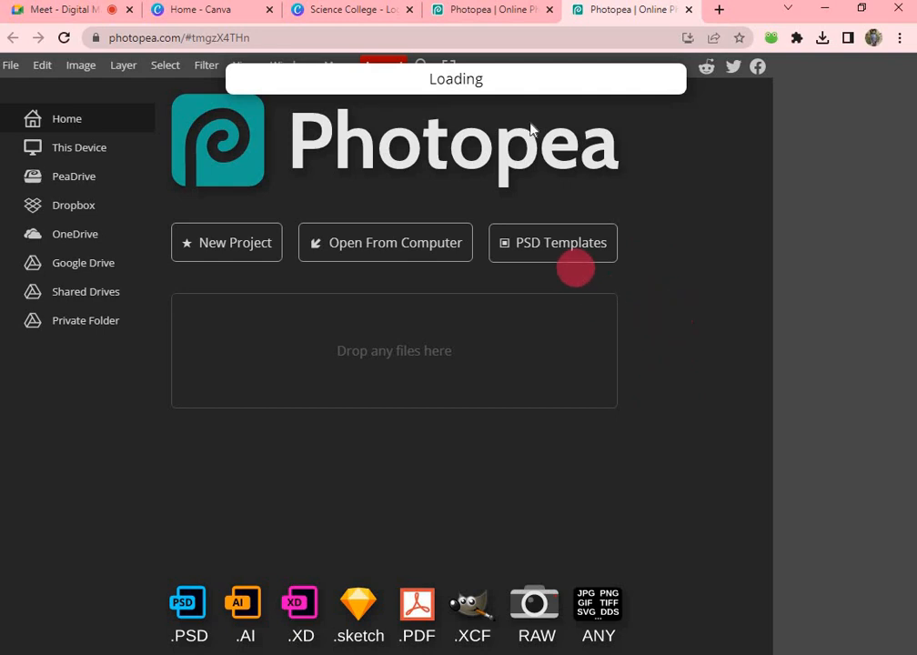
{"action": "left_click", "coordinate": [533, 14]}
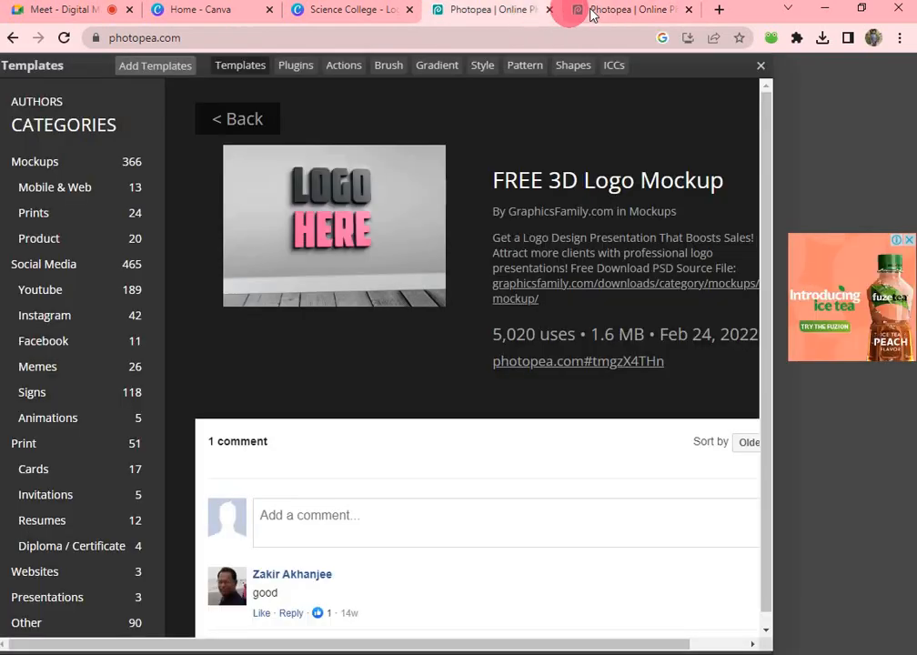
- Open the [YOUR LOGO HERE] smart object of the 3D mockup for editing and hide its HERE and LOGO text layers
{"action": "left_click", "coordinate": [593, 14]}
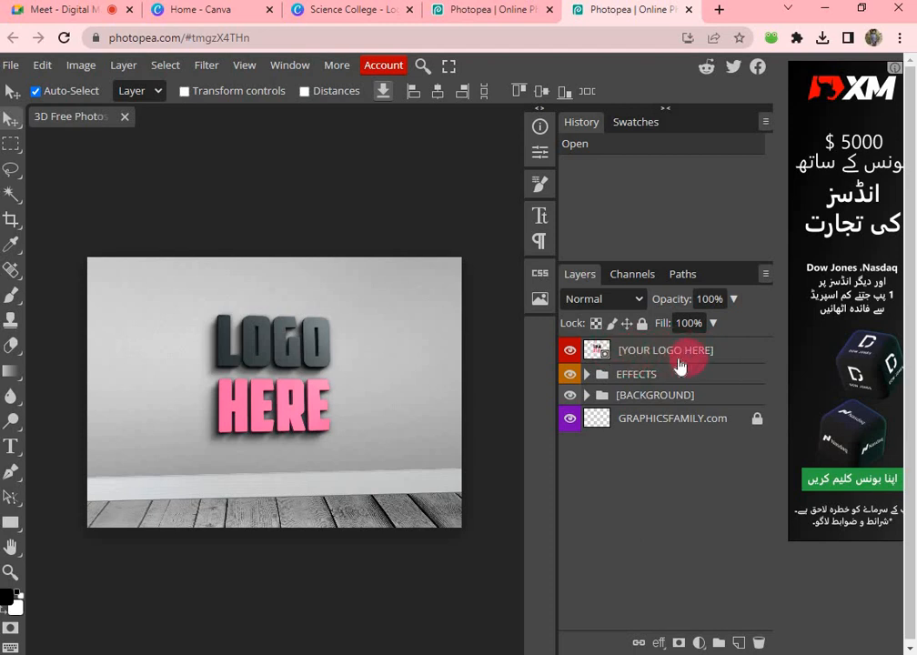
{"action": "double_click", "coordinate": [596, 357]}
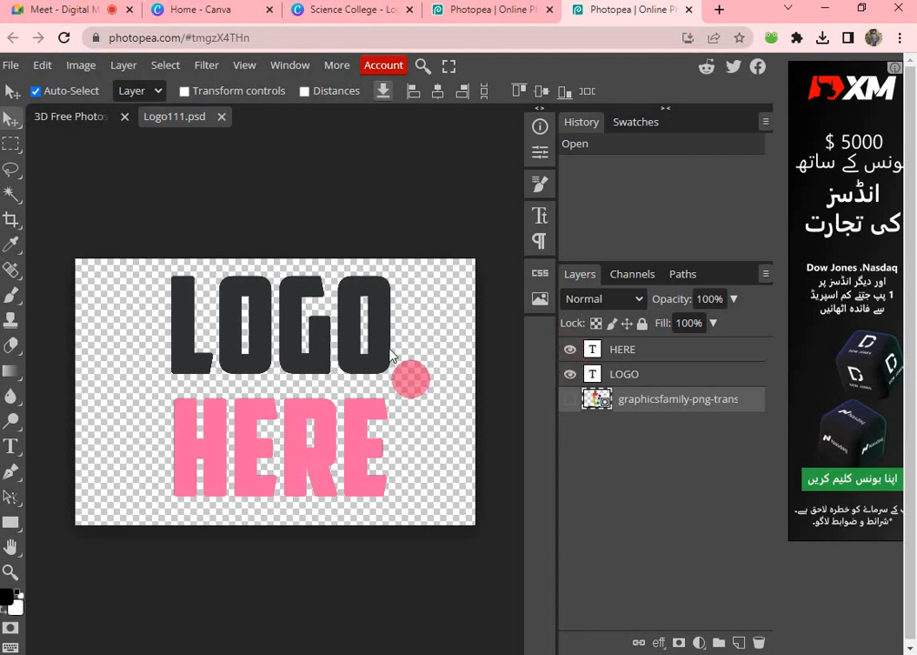
{"action": "left_click", "coordinate": [569, 350]}
{"action": "left_click", "coordinate": [570, 374]}
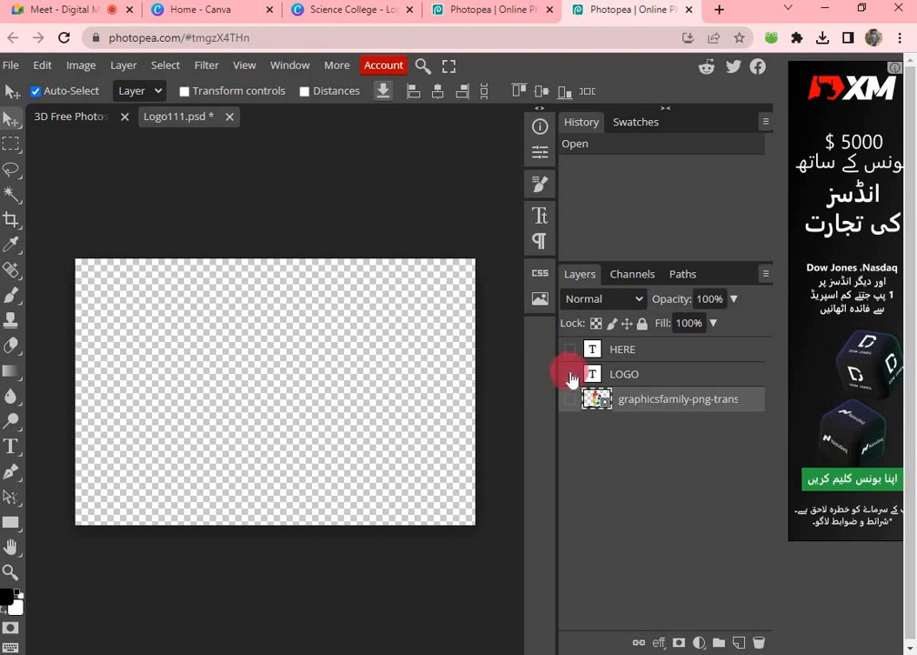
{"action": "left_click", "coordinate": [571, 374]}
{"action": "left_click", "coordinate": [570, 354]}
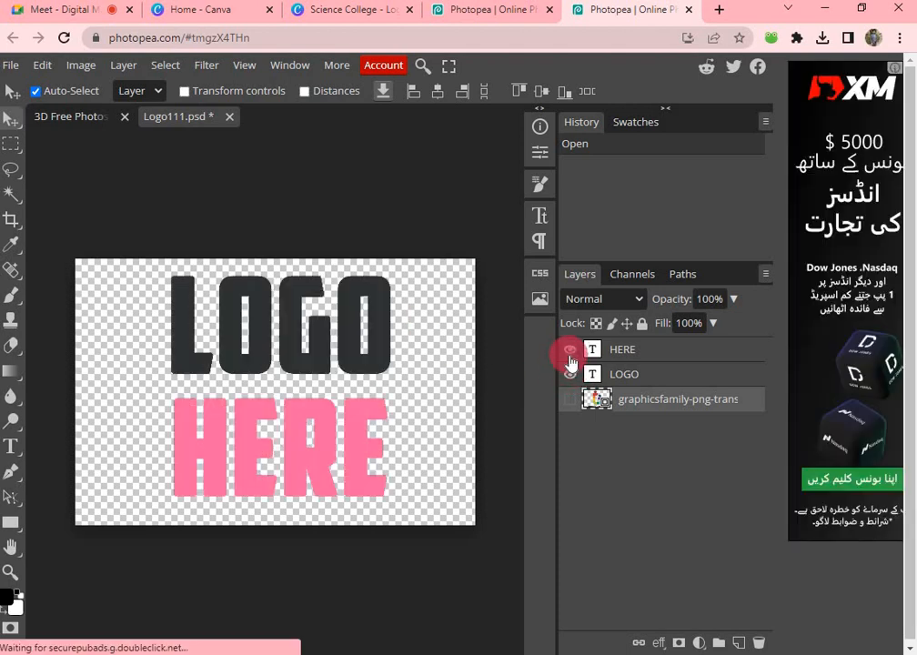
{"action": "left_click", "coordinate": [569, 355]}
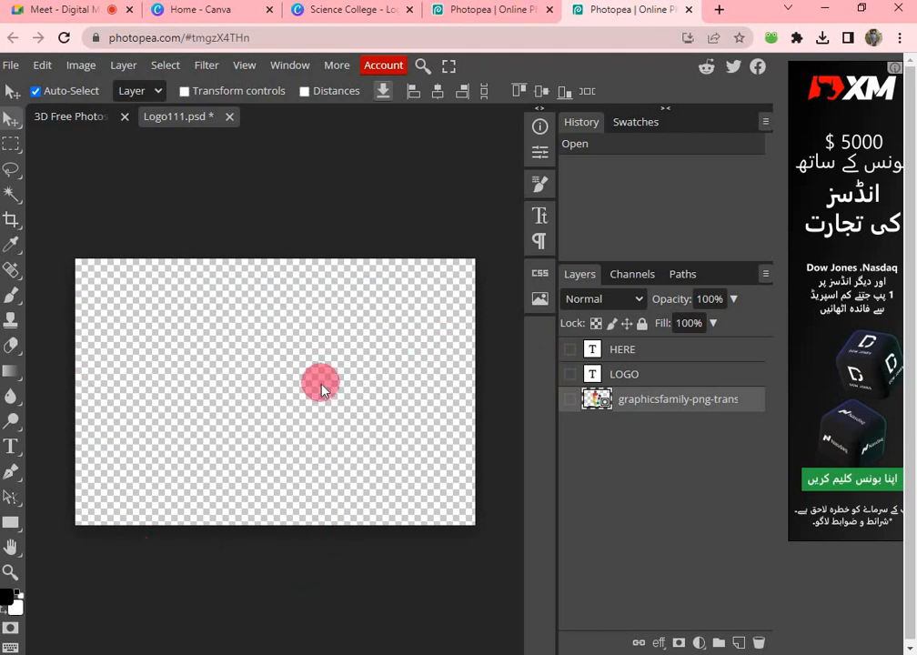
- Place the downloaded Science College (4).png into the smart object and enlarge it to about 415%, roughly centred on the canvas
{"action": "left_click", "coordinate": [824, 41]}
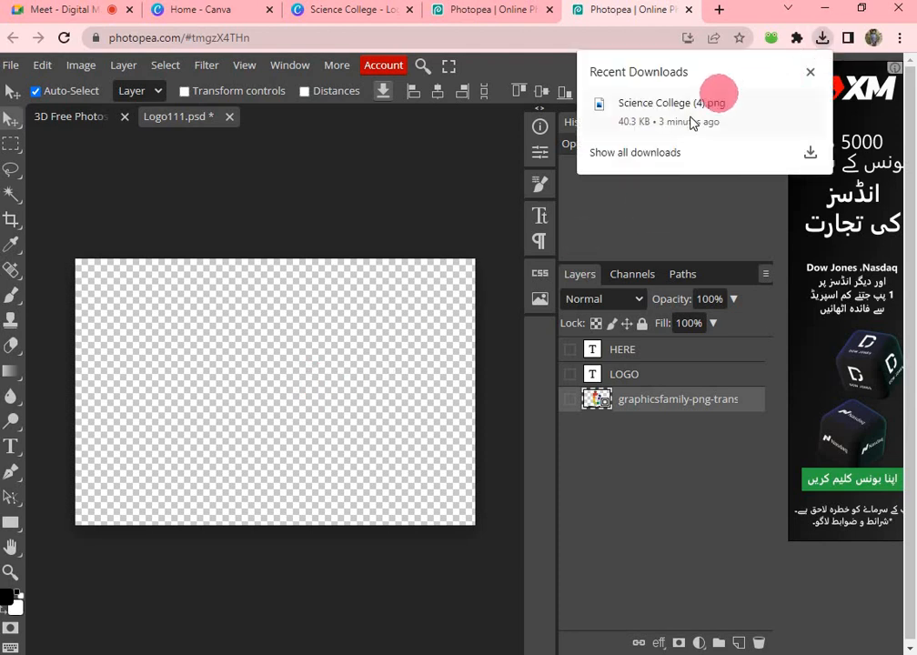
{"action": "left_click_drag", "start_coordinate": [696, 117], "coordinate": [273, 405]}
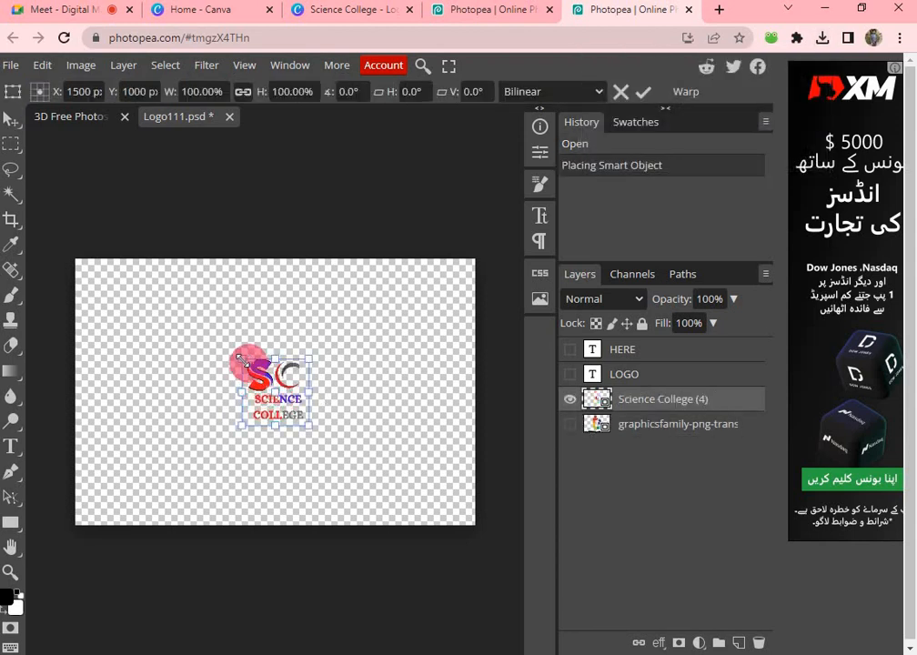
{"action": "left_click_drag", "start_coordinate": [242, 358], "coordinate": [138, 255]}
{"action": "left_click_drag", "start_coordinate": [307, 427], "coordinate": [415, 525]}
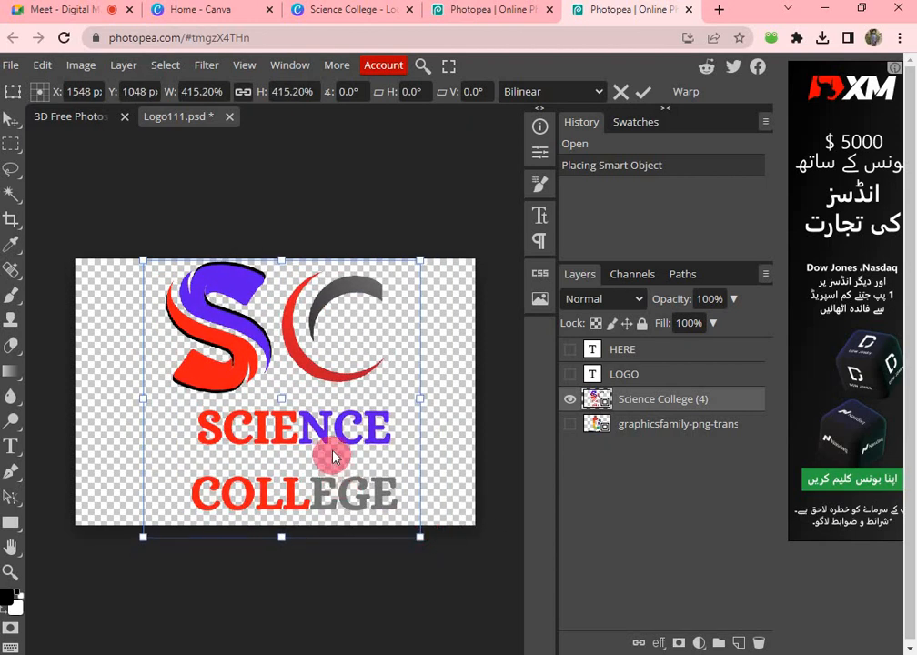
{"action": "left_click_drag", "start_coordinate": [327, 452], "coordinate": [309, 448]}
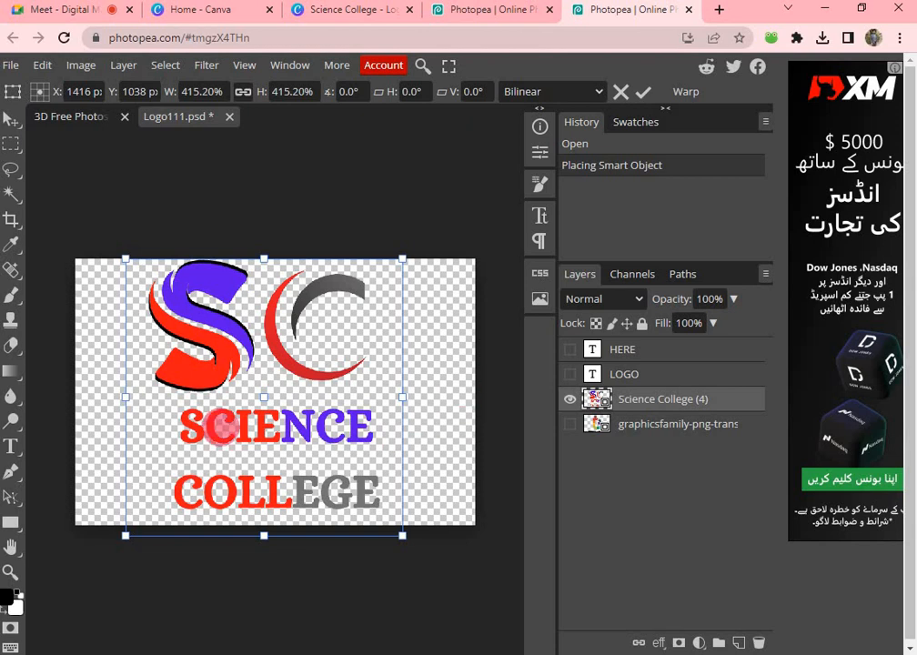
- Apply the logo placement and save the smart object, returning to the 3D mockup document to view the updated logo
{"action": "left_click", "coordinate": [12, 69]}
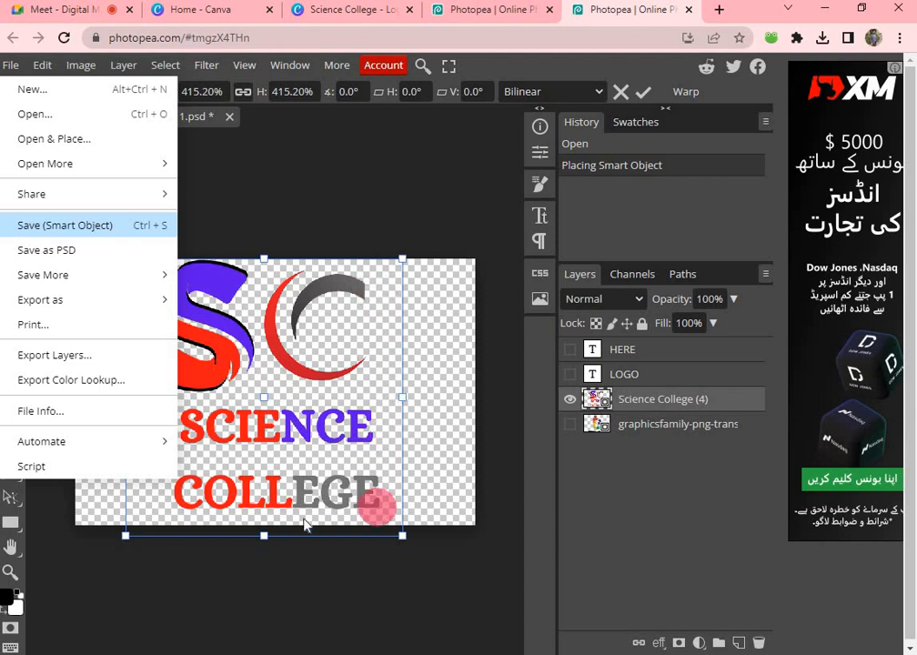
{"action": "left_click", "coordinate": [518, 212]}
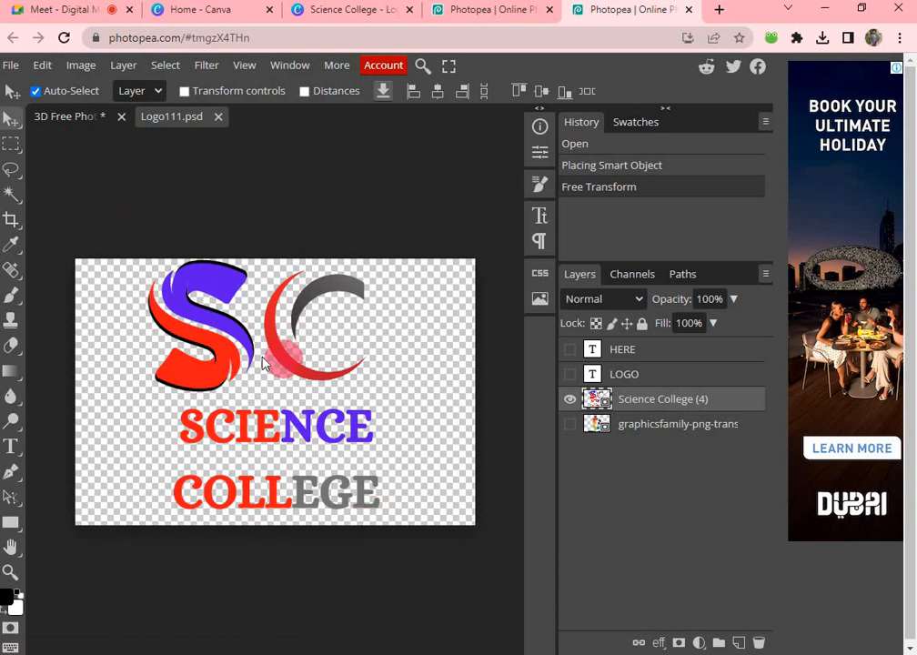
{"action": "mouse_move", "coordinate": [291, 360]}
{"action": "left_mouse_down"}
{"action": "mouse_move", "coordinate": [267, 362]}
{"action": "mouse_move", "coordinate": [309, 365]}
{"action": "mouse_move", "coordinate": [283, 366]}
{"action": "mouse_move", "coordinate": [297, 368]}
{"action": "left_mouse_up"}
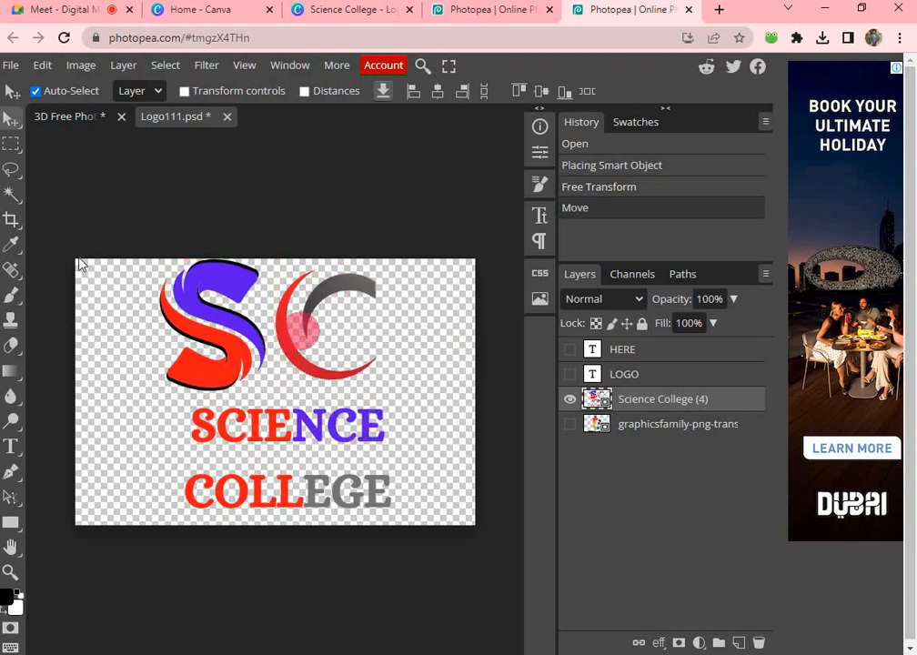
{"action": "left_click", "coordinate": [50, 128]}
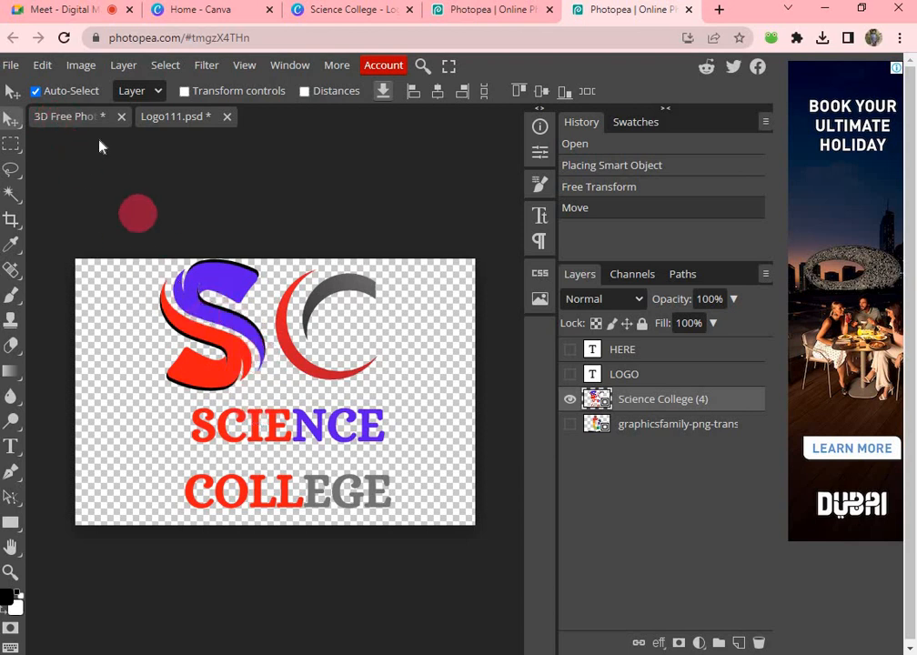
{"action": "left_click", "coordinate": [74, 117]}
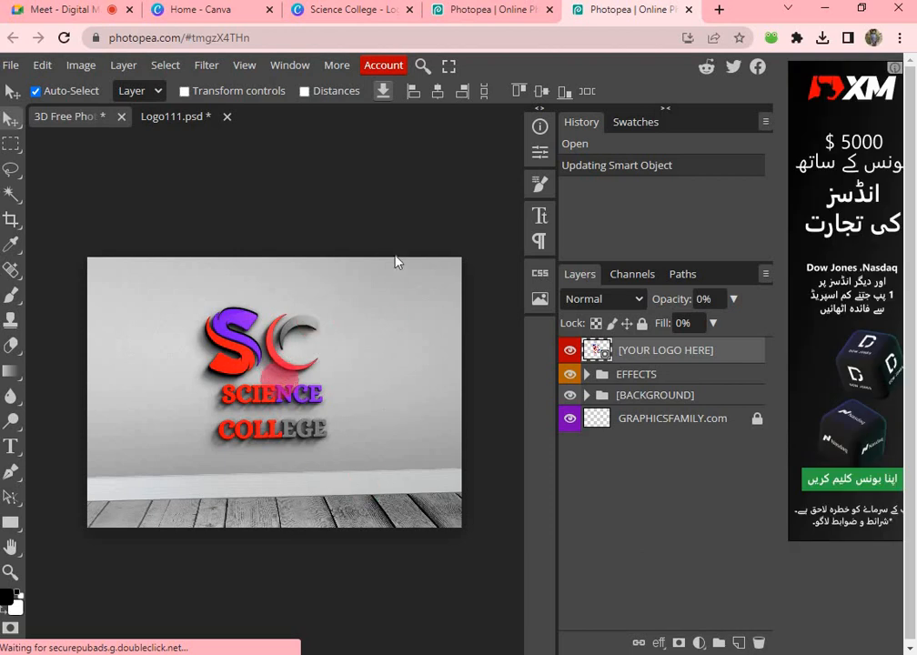
{"action": "left_click", "coordinate": [394, 261]}
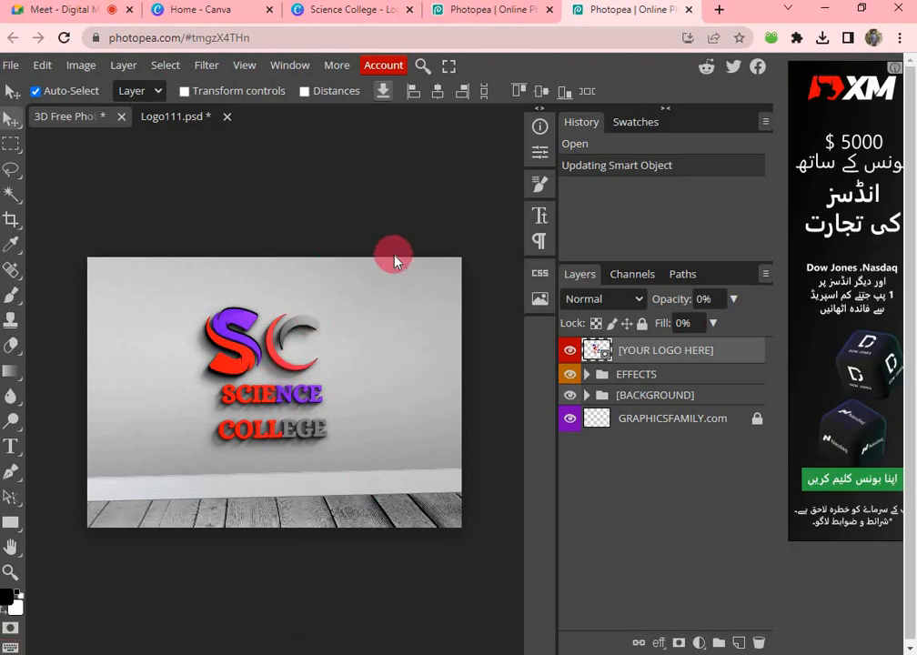
- Begin exporting the 3D mockup as a PNG and set the export width to 1200 px with proportions linked
{"action": "left_click", "coordinate": [12, 68]}
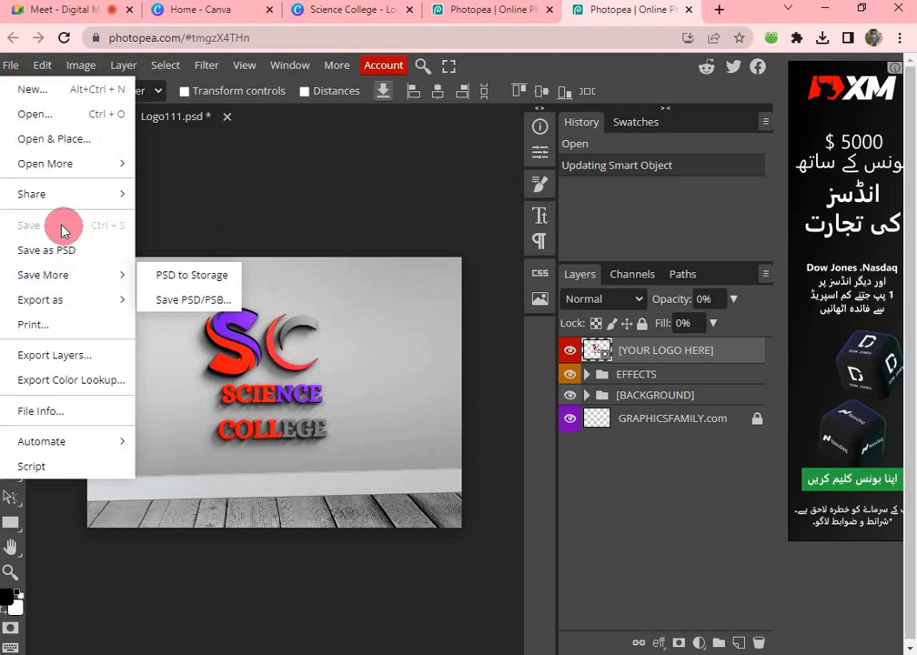
{"action": "mouse_move", "coordinate": [58, 307]}
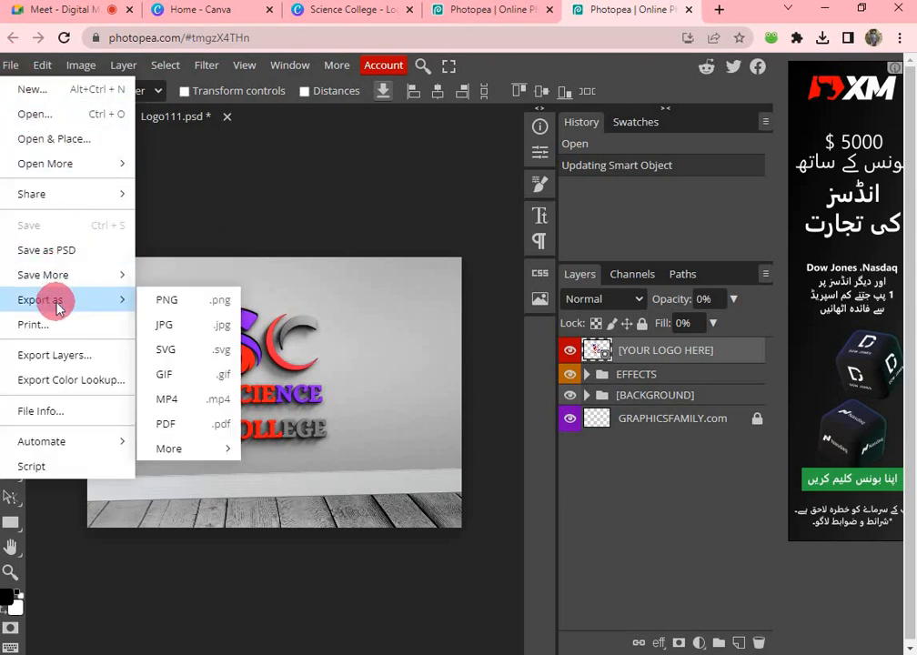
{"action": "left_click", "coordinate": [173, 309]}
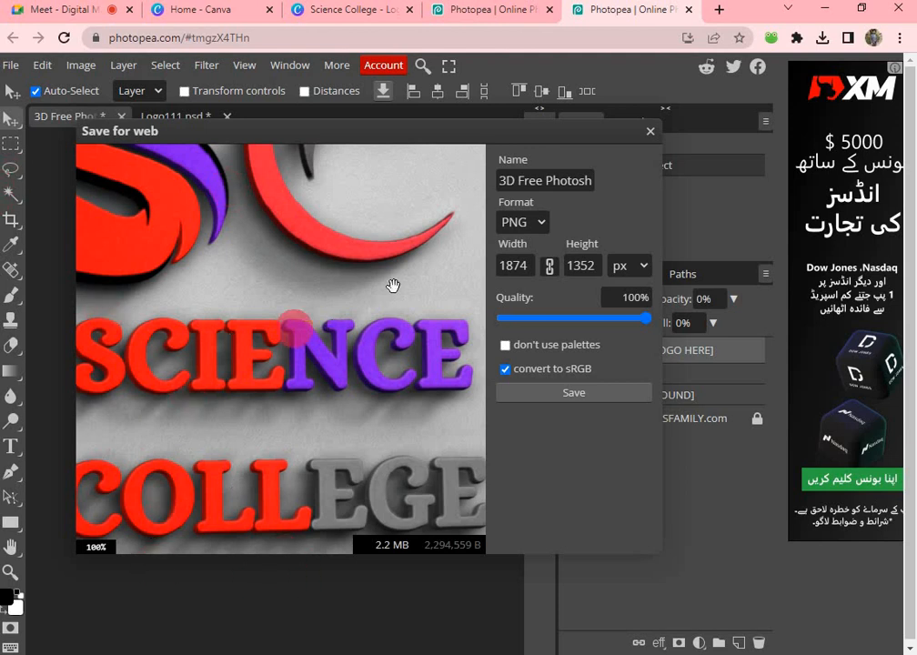
{"action": "left_click", "coordinate": [581, 266]}
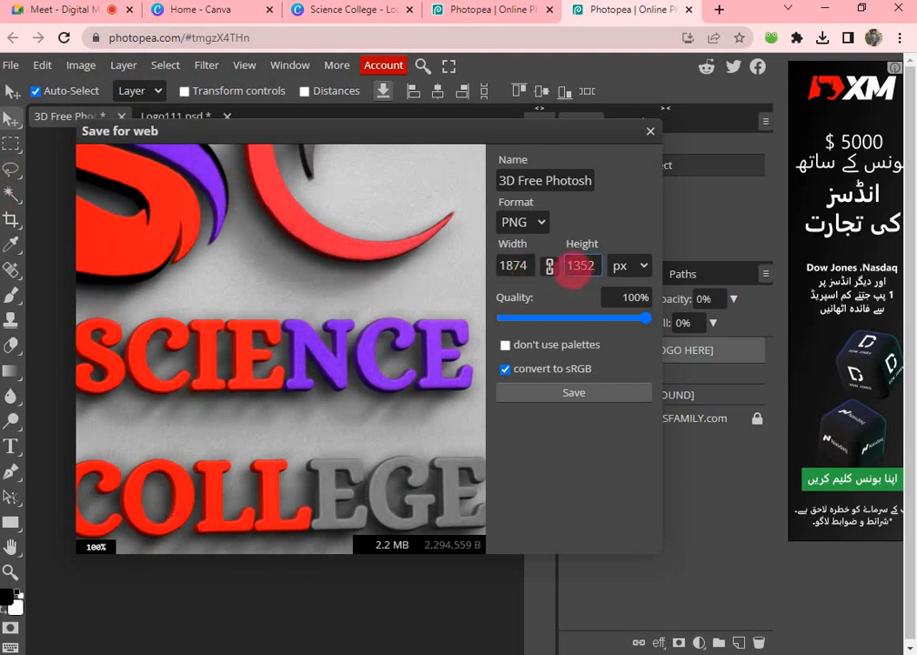
{"action": "left_click", "coordinate": [523, 268]}
{"action": "left_click", "coordinate": [546, 267]}
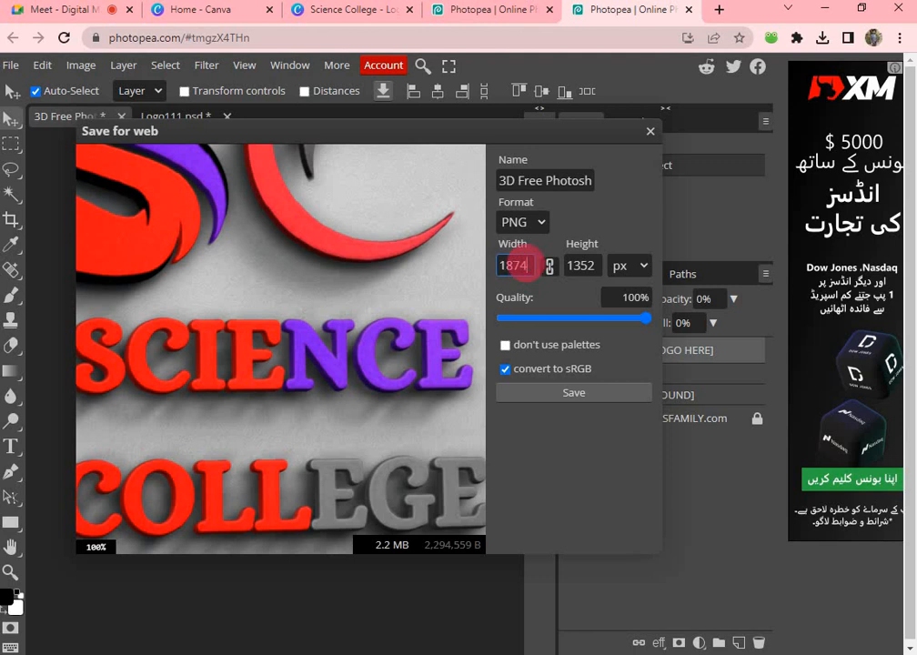
{"action": "left_click_drag", "start_coordinate": [530, 264], "coordinate": [493, 270]}
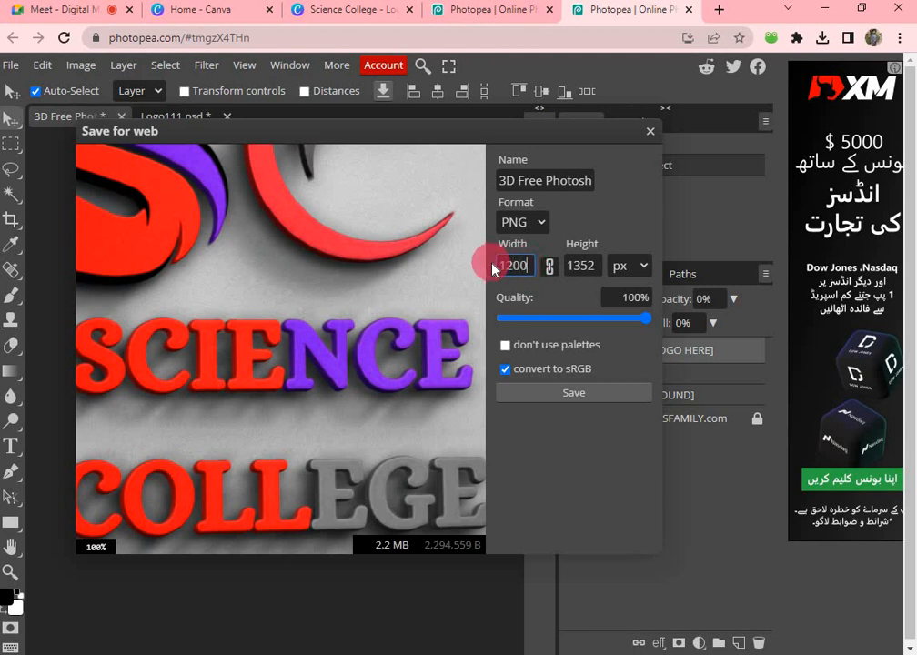
{"action": "key", "text": "Return"}
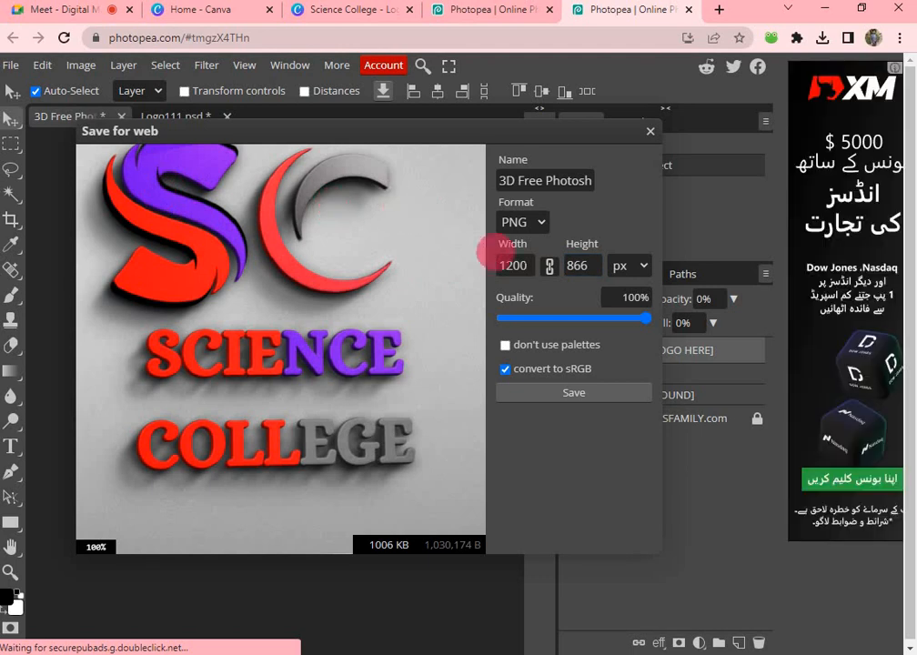
- Set the PNG export width to 1000 px and save the mockup image
{"action": "left_click", "coordinate": [514, 265]}
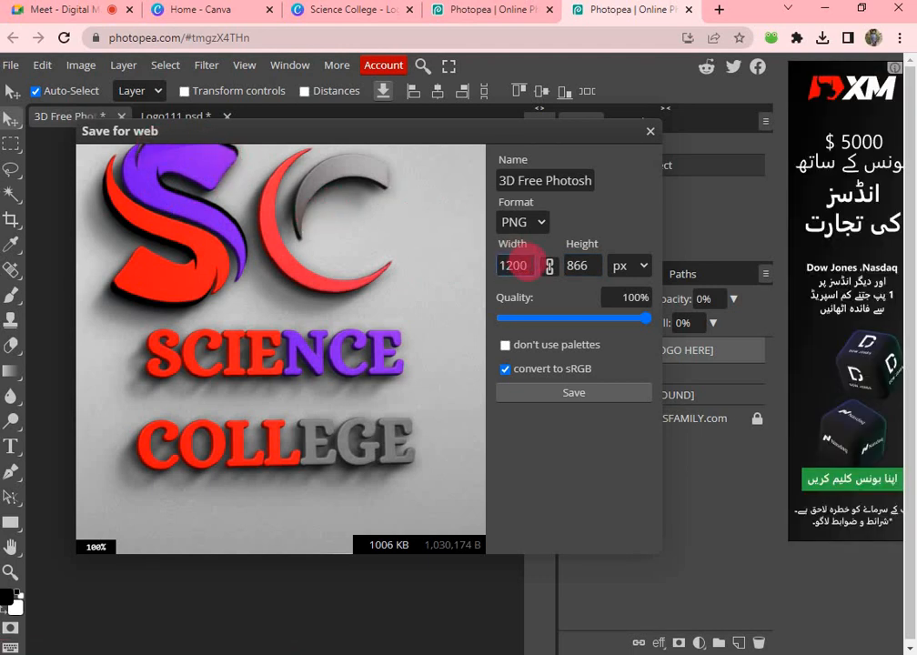
{"action": "double_click", "coordinate": [507, 265]}
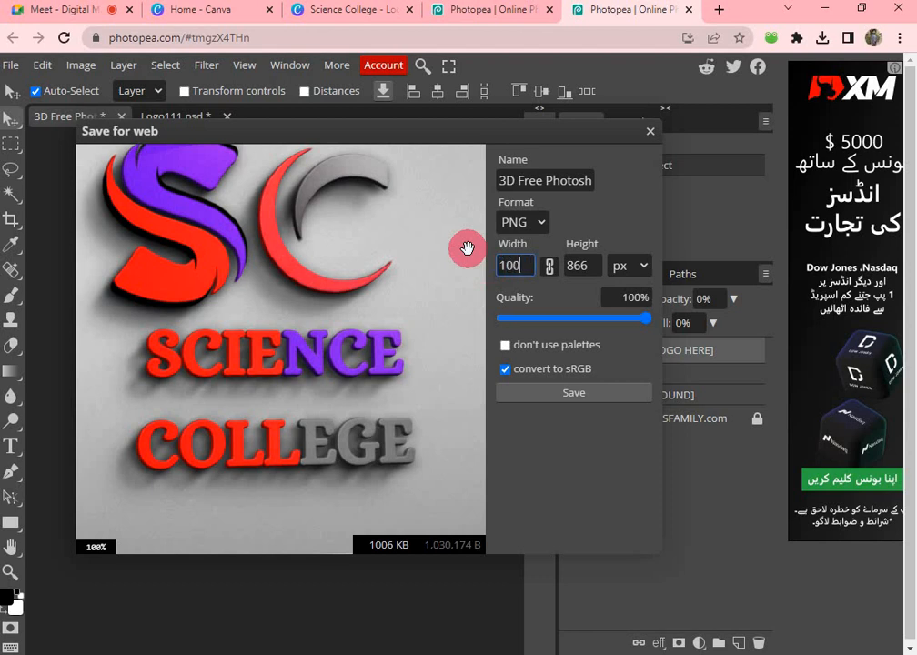
{"action": "type", "text": "1000"}
{"action": "left_click", "coordinate": [582, 265]}
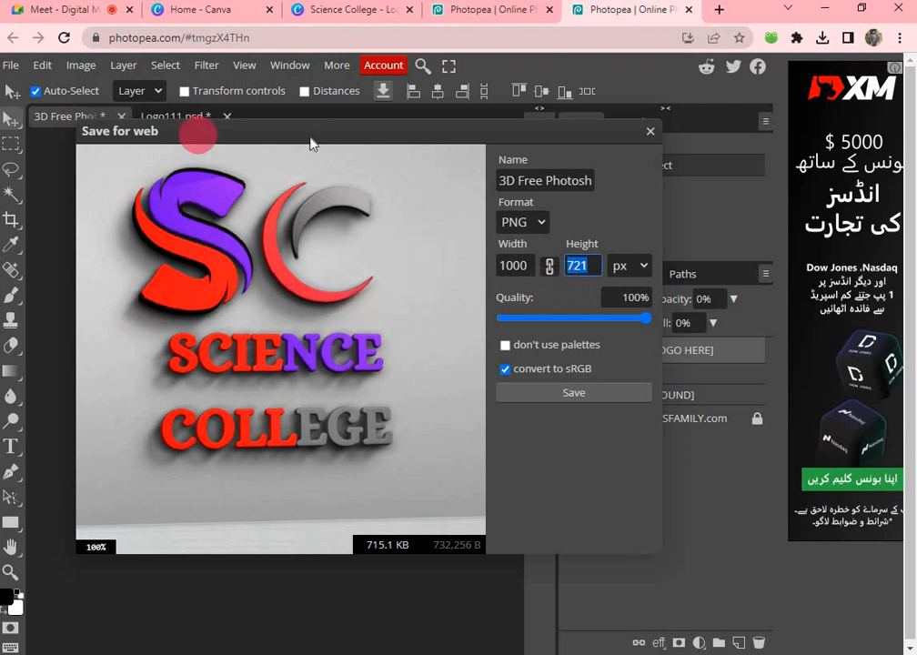
{"action": "left_click", "coordinate": [577, 397]}
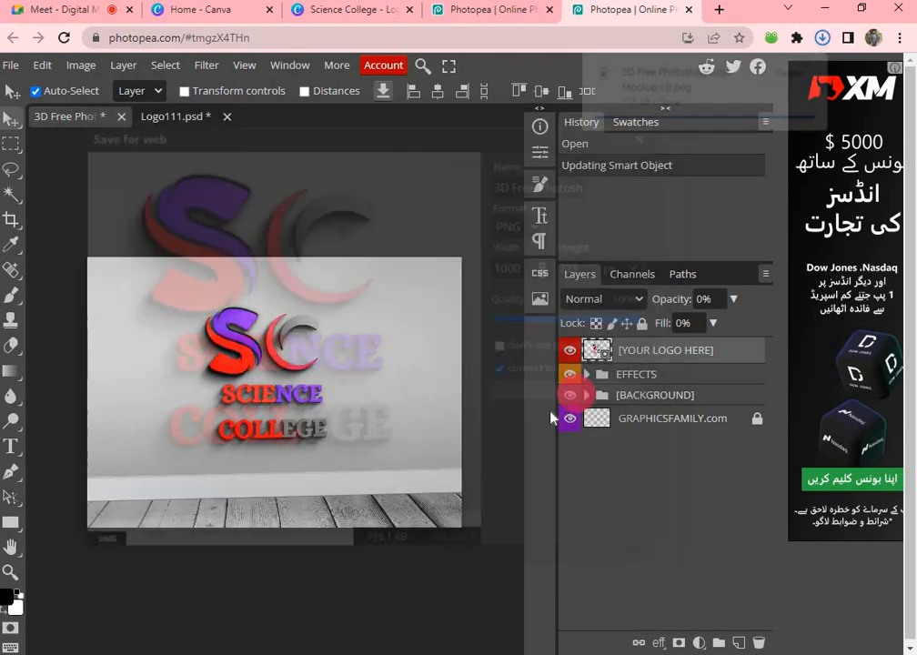
- View the exported 3D Free Photoshop Logo Mockup (3) image from the Downloads folder, and close the viewer and the folder
{"action": "left_click", "coordinate": [825, 15]}
{"action": "left_click", "coordinate": [185, 362]}
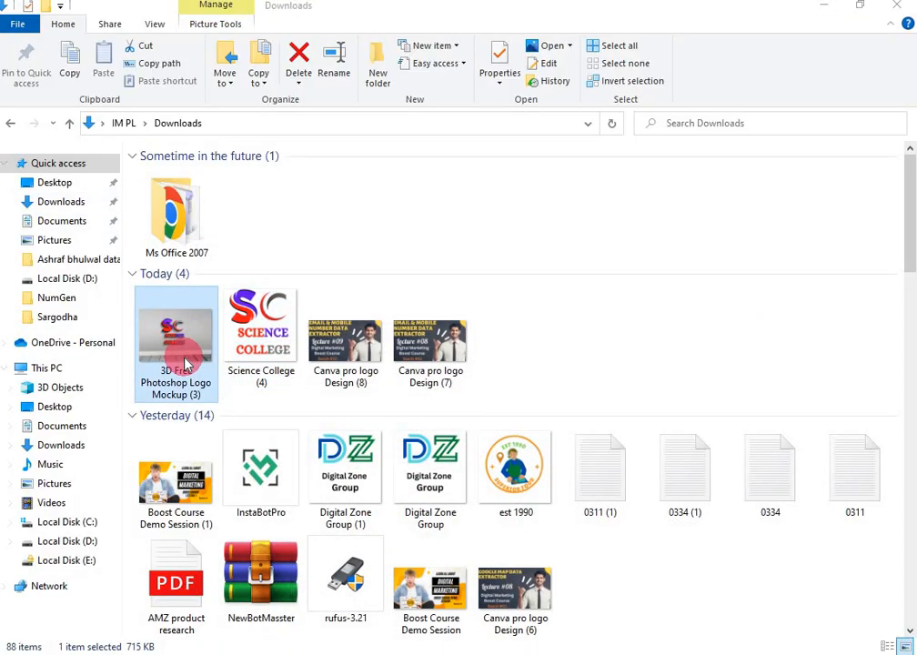
{"action": "double_click", "coordinate": [184, 362]}
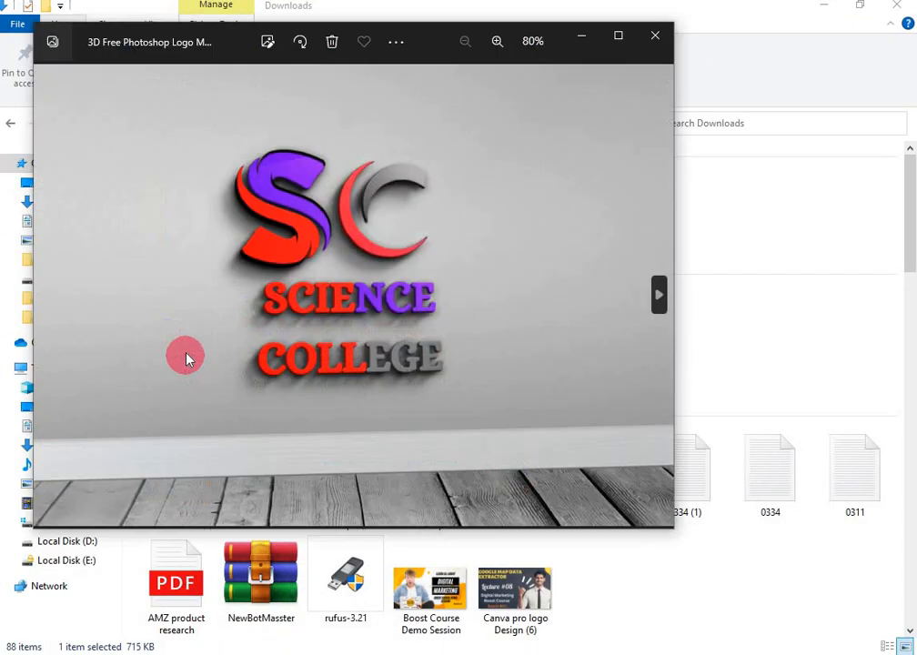
{"action": "left_click", "coordinate": [653, 40]}
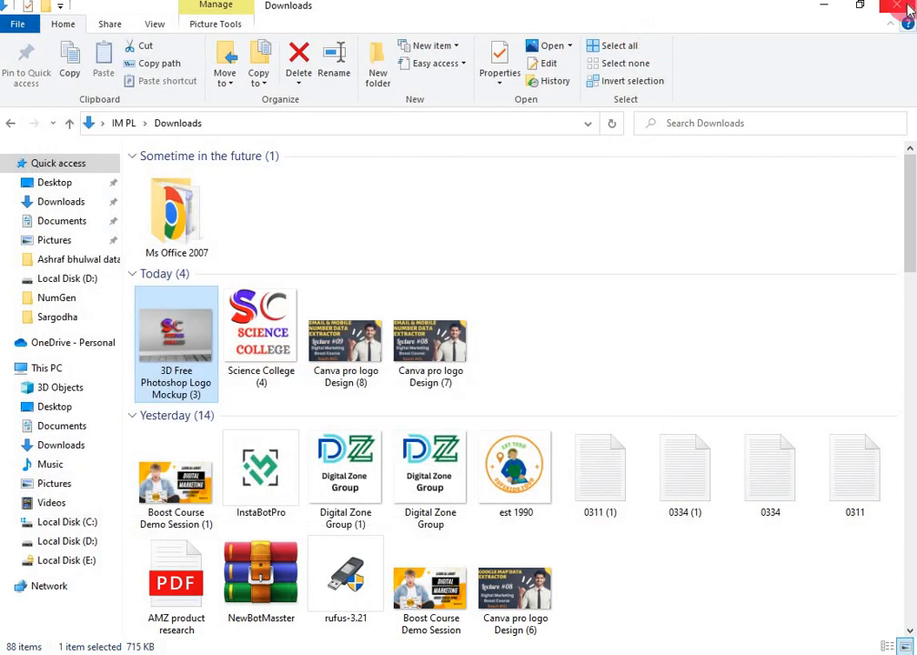
{"action": "left_click", "coordinate": [904, 6]}
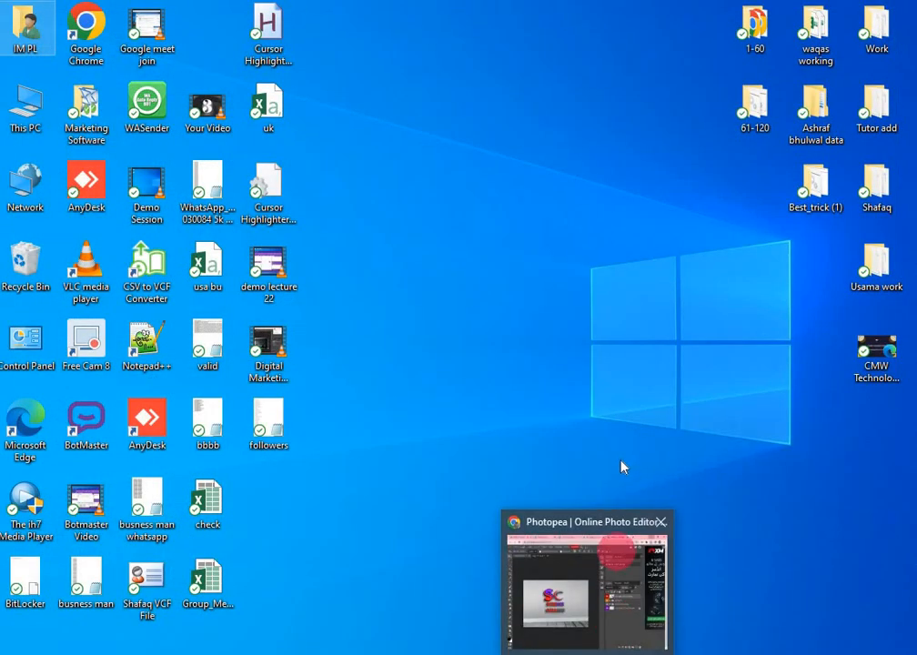